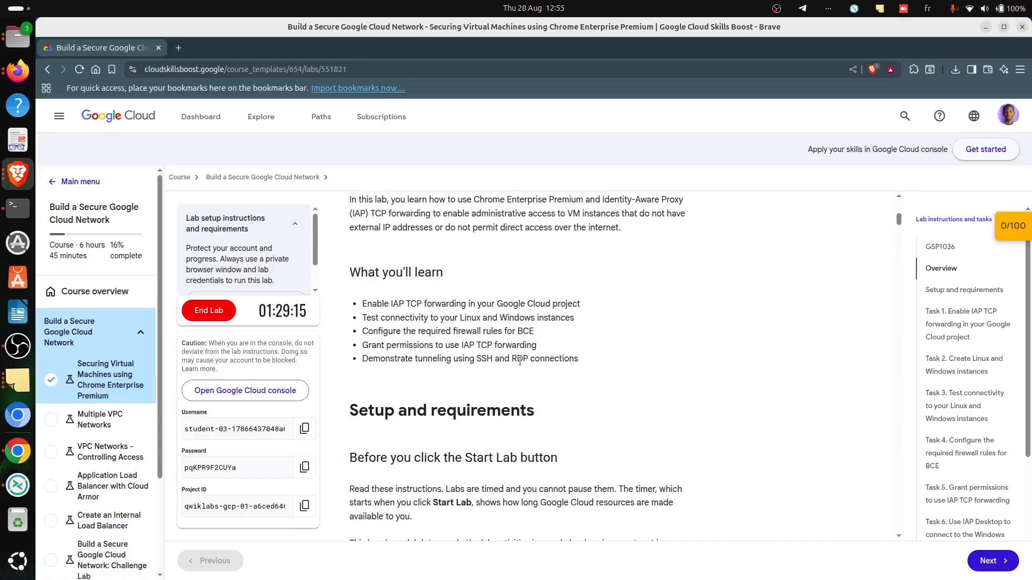
- Copy the lab's Google Cloud console link address and open it in a Chrome window
right_click(290, 391)
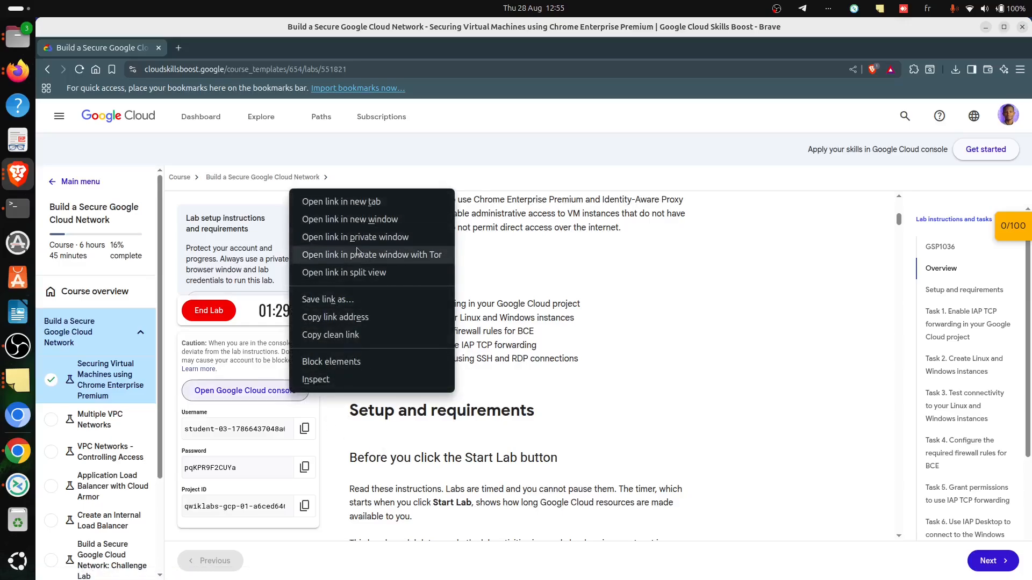
click(343, 317)
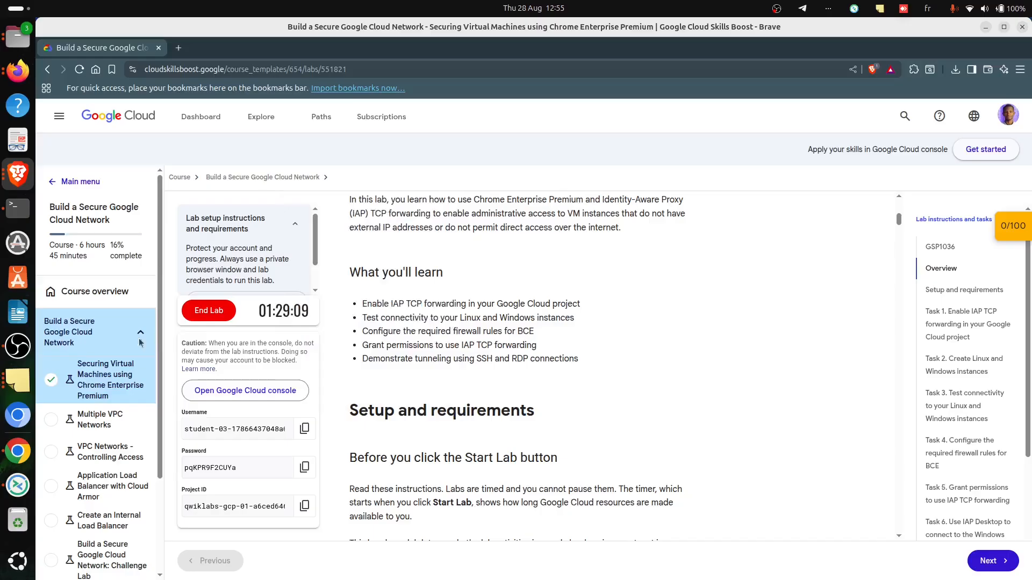
click(19, 454)
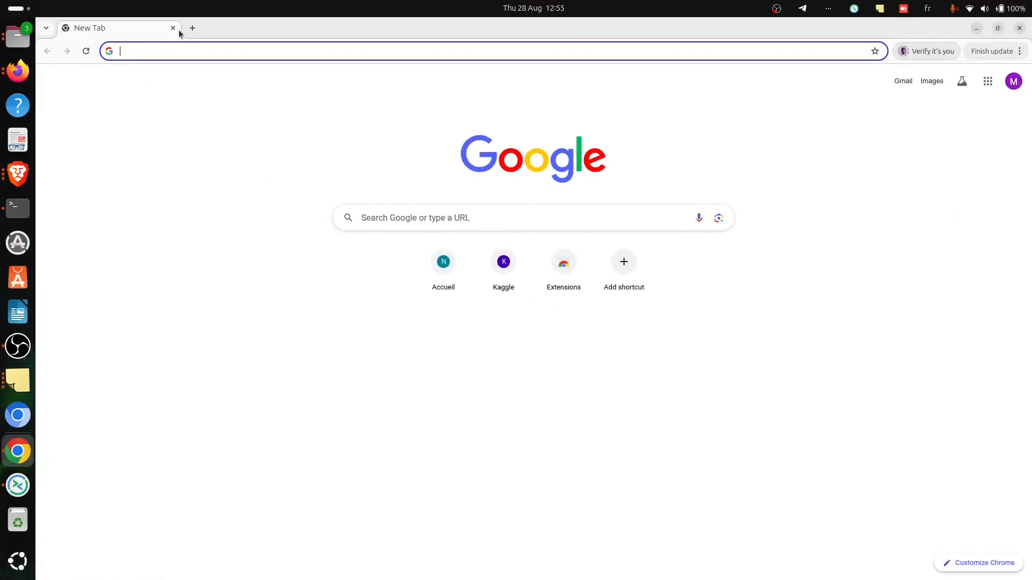
key(ctrl+v)
key(Return)
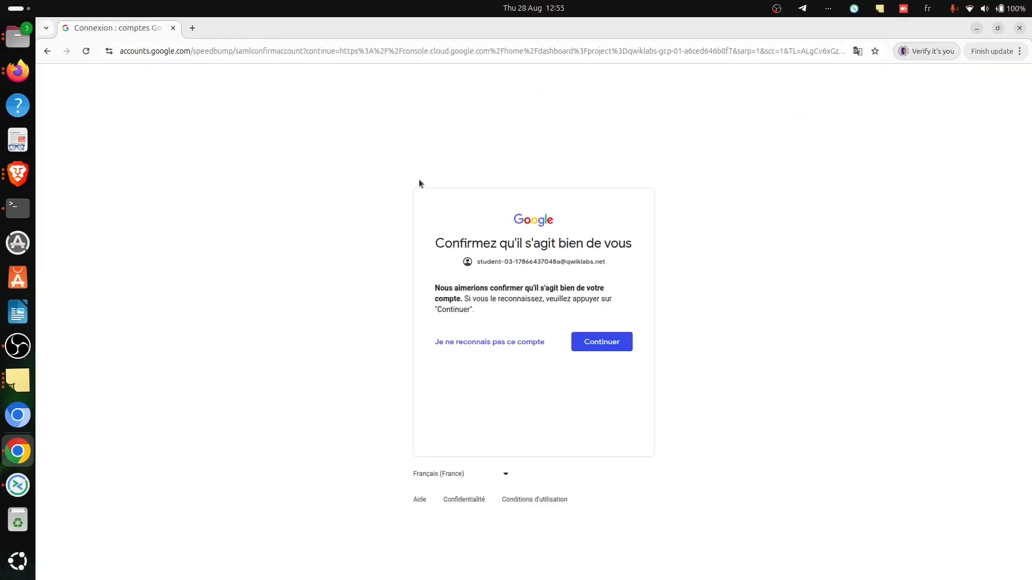
- Confirm the temporary student account and accept the managed-account notice to continue signing in
click(623, 343)
scroll(618, 276, down, 3)
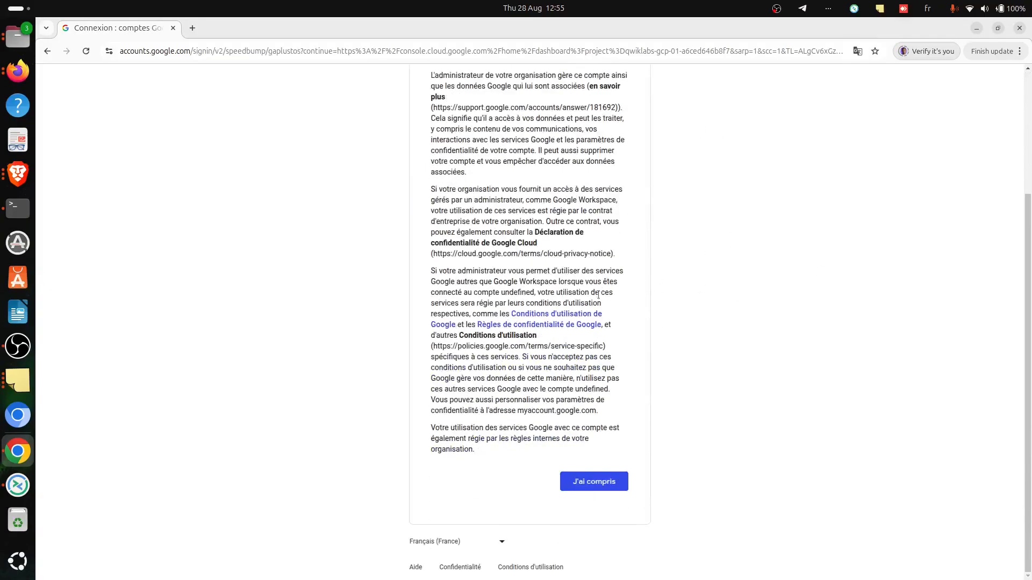
click(606, 489)
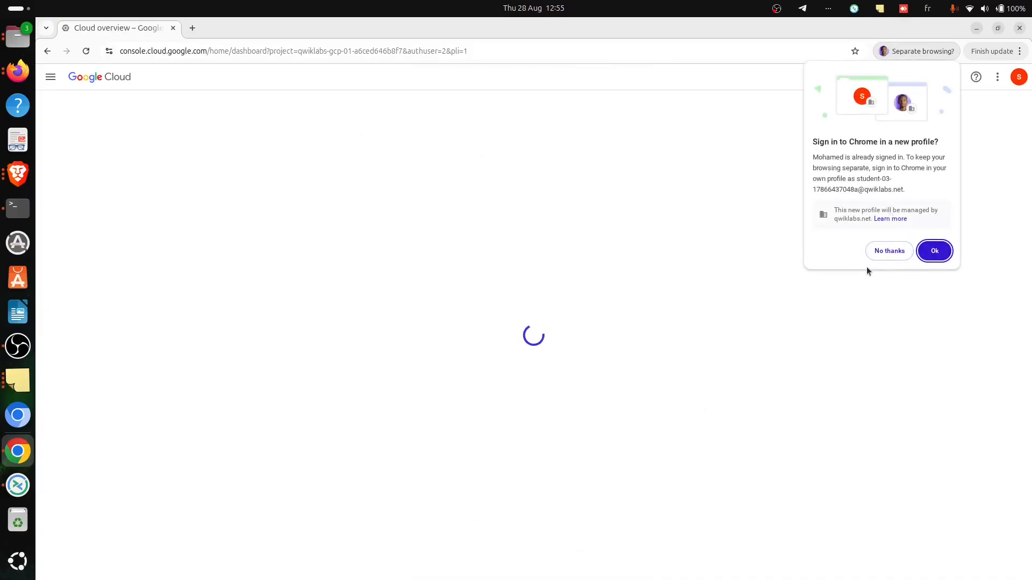
- Decline the separate Chrome profile and agree to the Google Cloud Platform Terms of Service without email updates
click(888, 251)
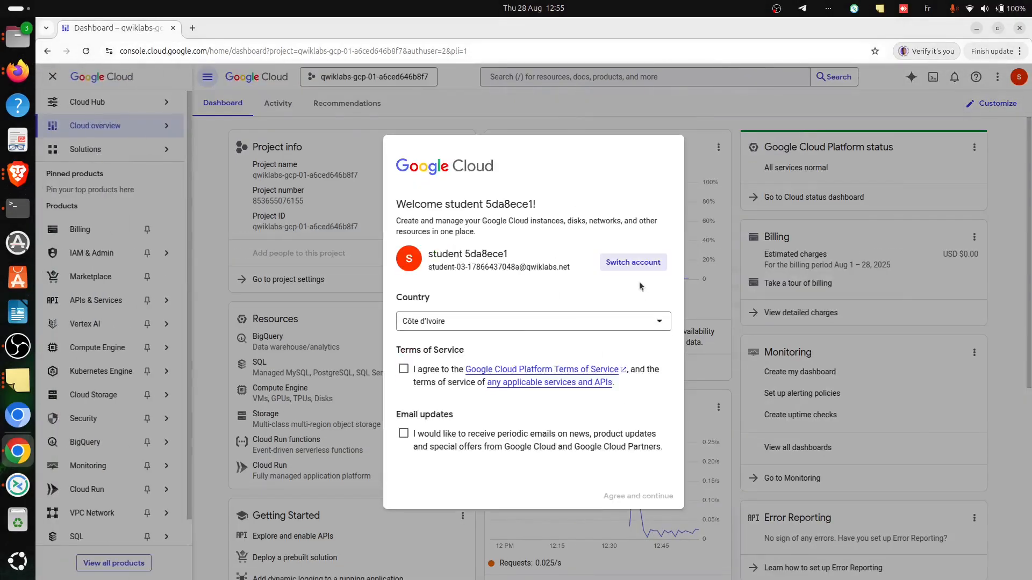
click(417, 374)
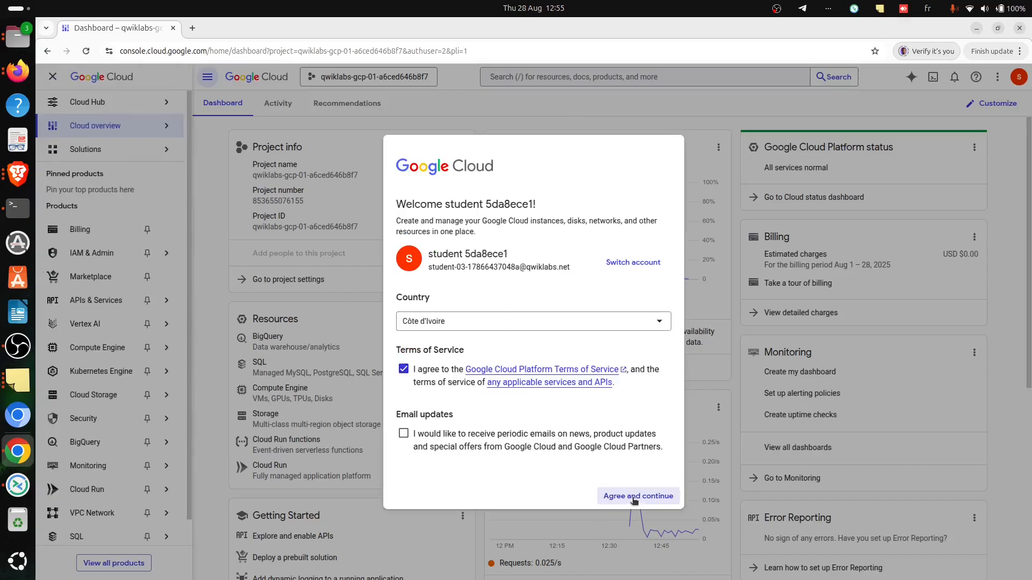
click(635, 498)
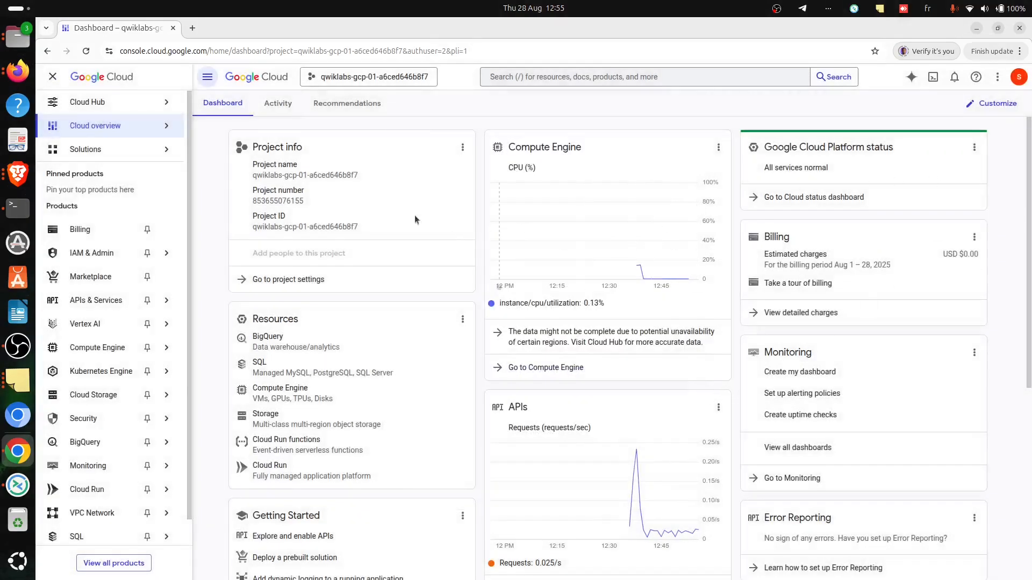
- Switch to the lab instructions in Brave and copy "Cloud Identity-Aware Proxy API" from Task 1
key(alt+Tab)
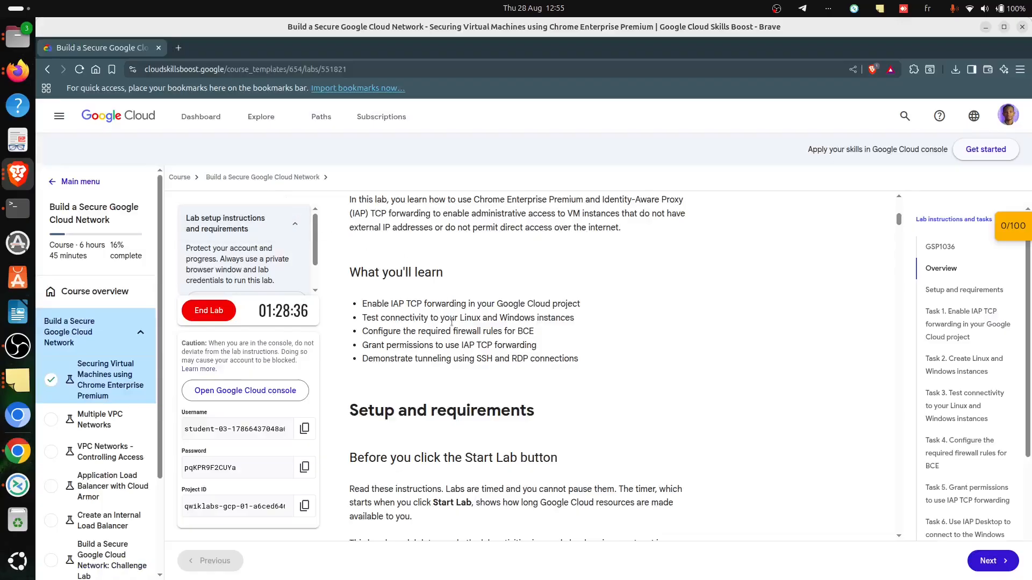
scroll(542, 441, down, 1)
scroll(542, 442, down, 15)
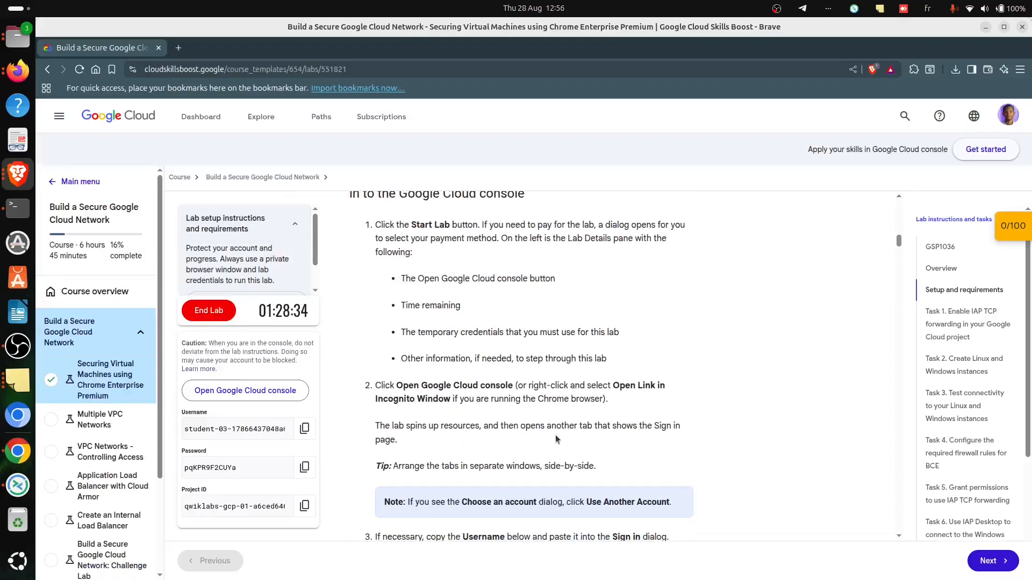
scroll(554, 433, down, 10)
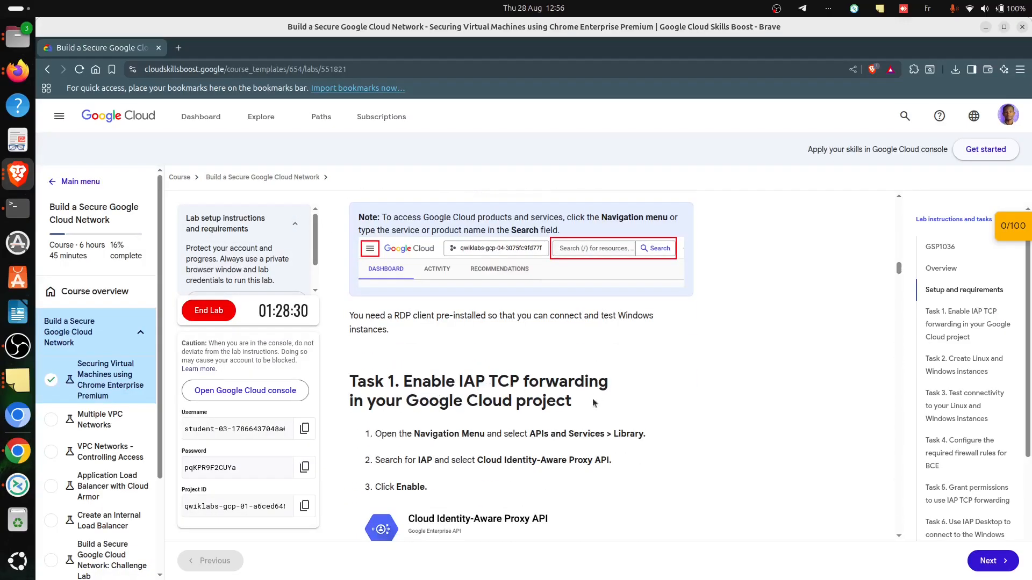
key(alt+Tab)
key(alt+Tab)
drag(476, 460, 608, 460)
key(ctrl+c)
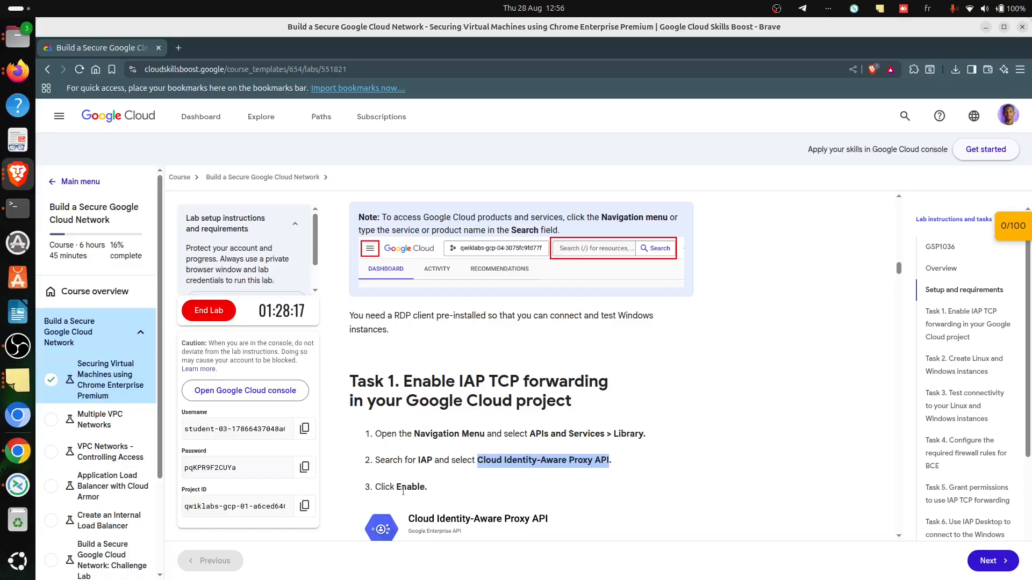
- Switch back to the Google Cloud console in Chrome and open the API Library for the lab project
key(alt+Tab)
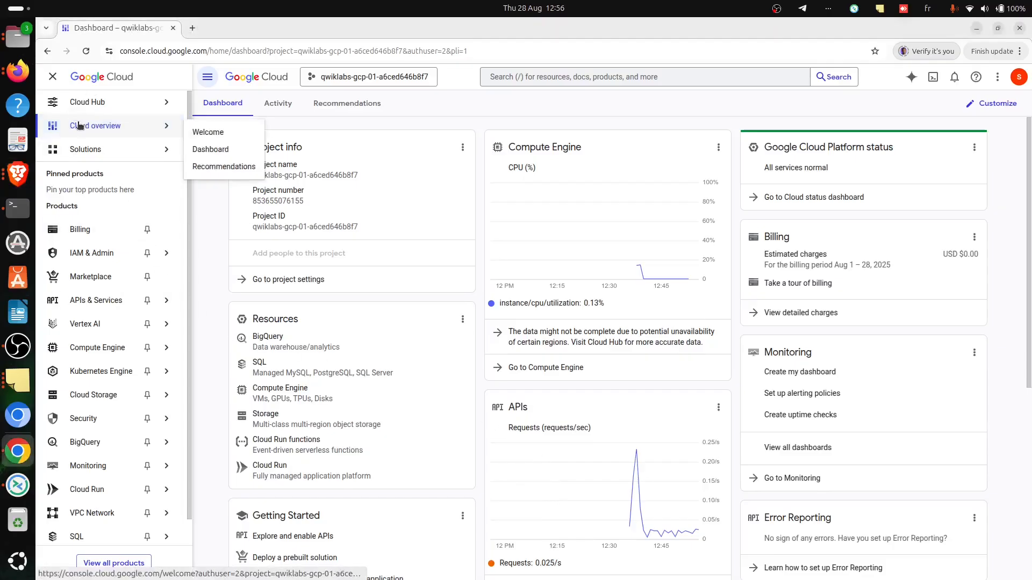
mouse_move(54, 103)
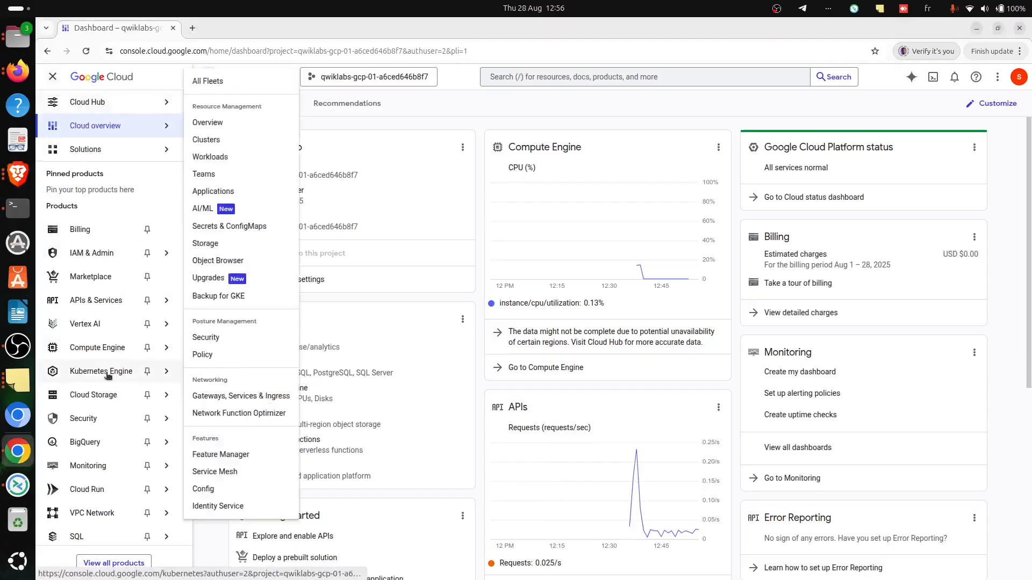
scroll(102, 398, down, 1)
scroll(106, 360, up, 1)
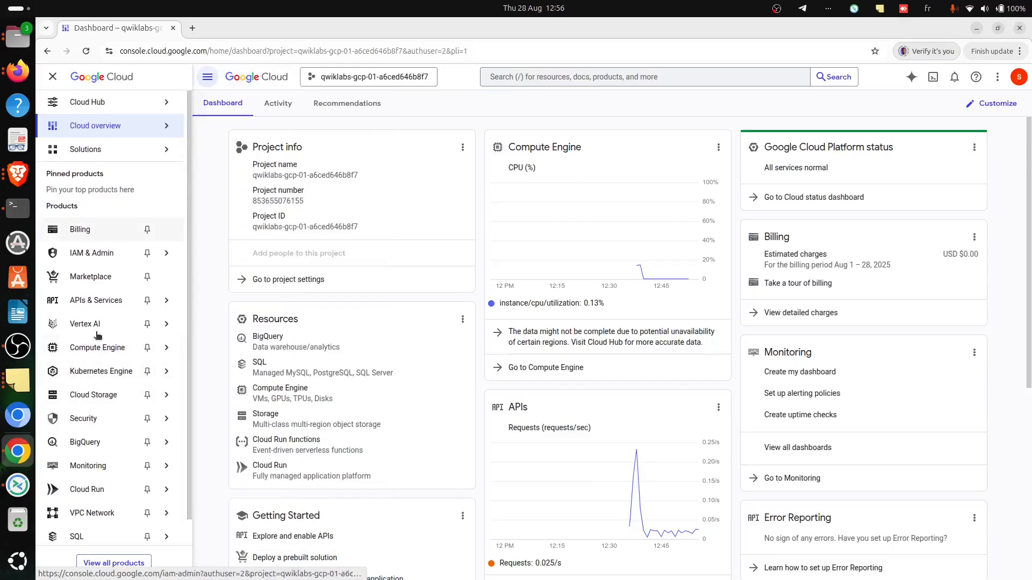
mouse_move(122, 299)
click(209, 324)
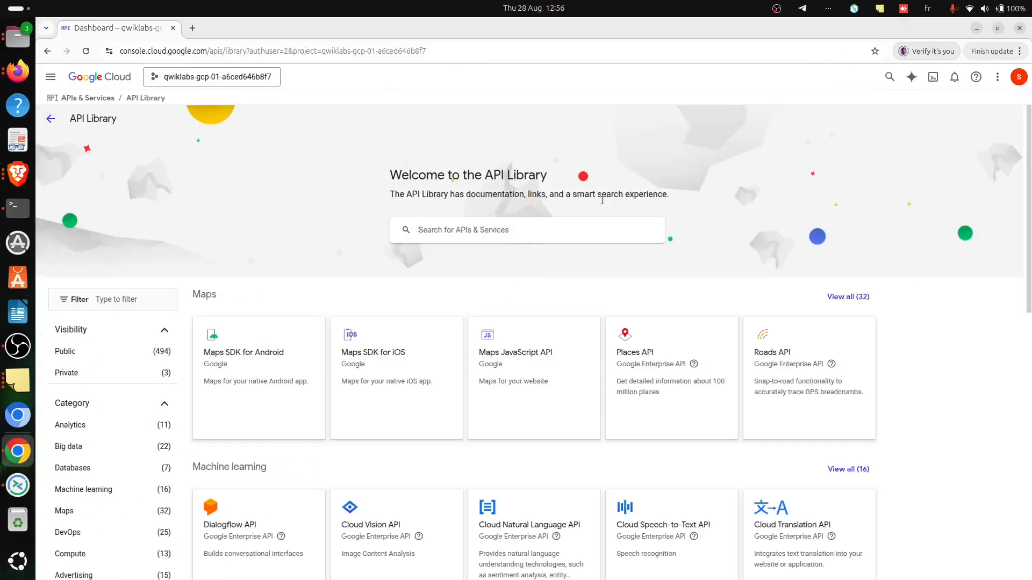
- Search the API Library for "Cloud Identity-Aware Proxy API" and enable that API
click(562, 229)
key(ctrl+v)
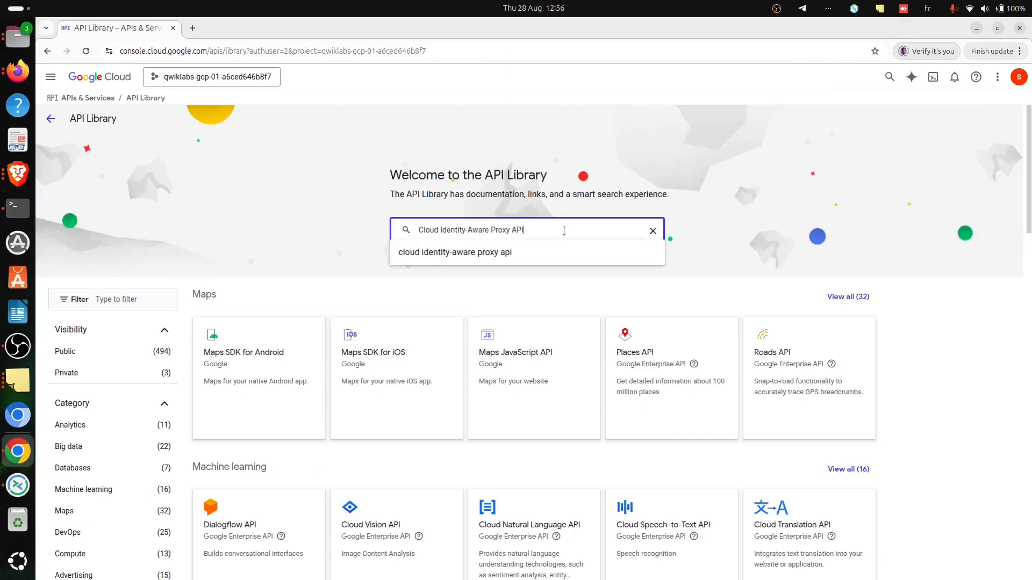
key(Return)
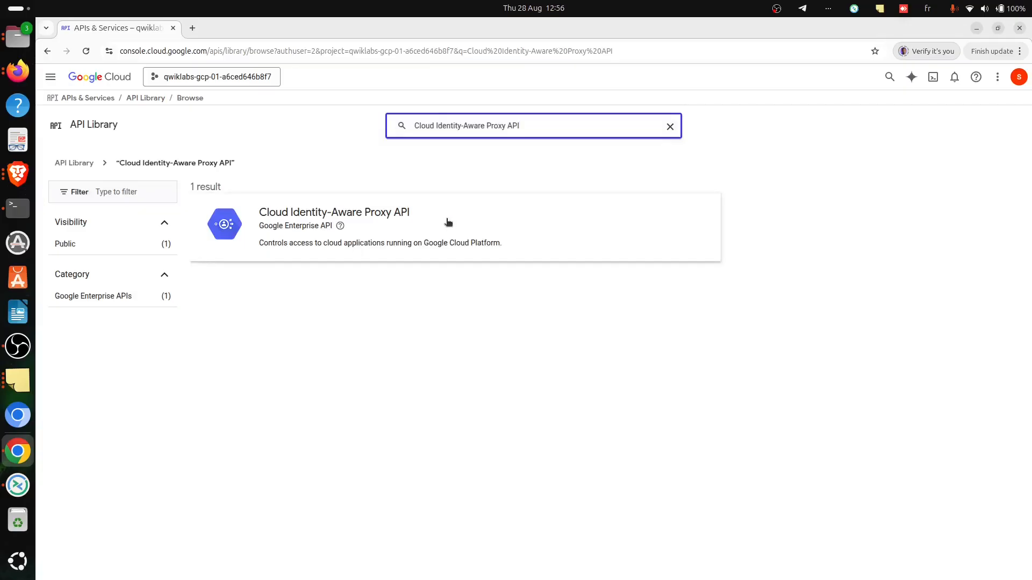
click(448, 222)
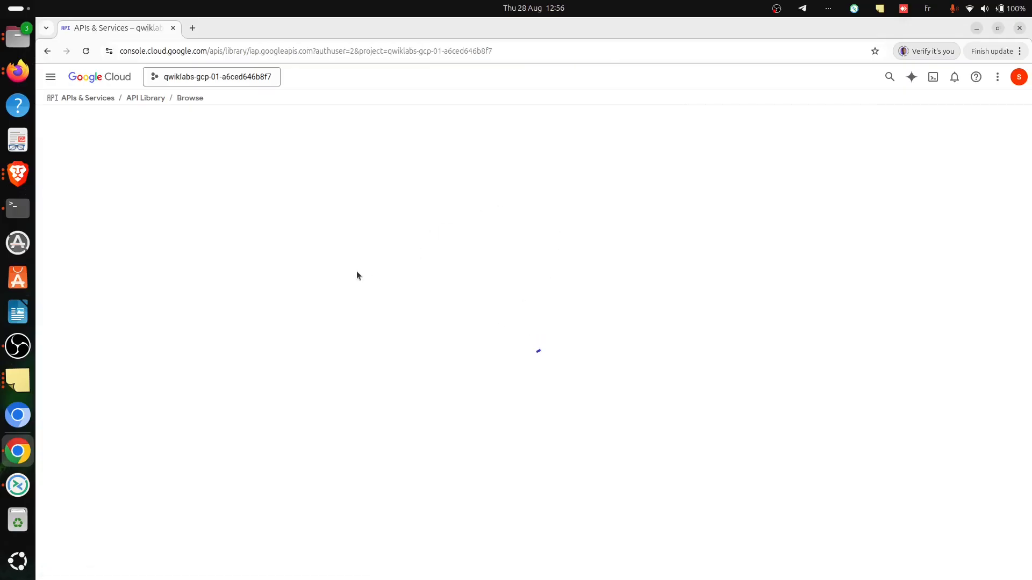
click(157, 229)
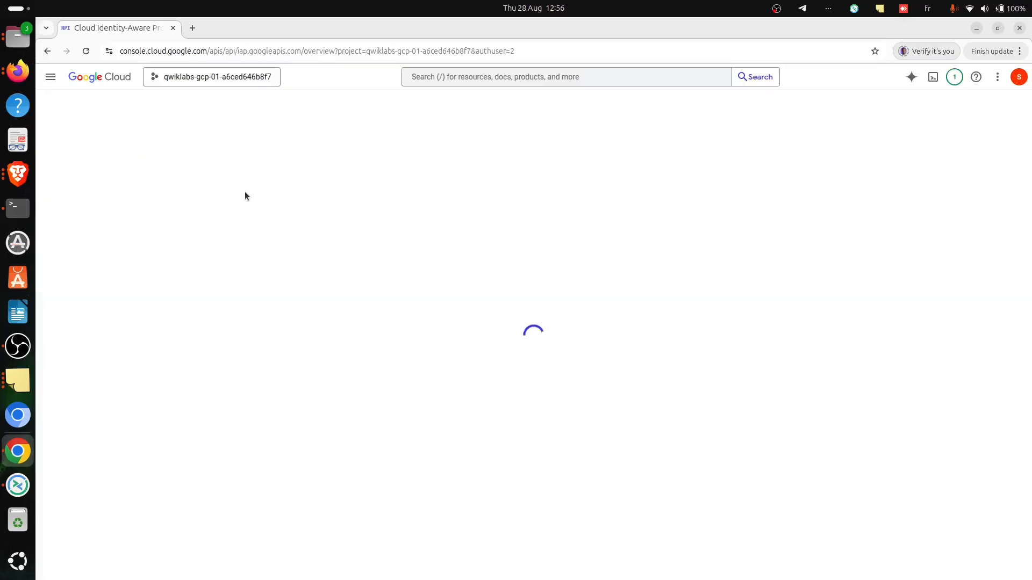
- Switch to the lab instructions in Brave and copy the Linux instance name "linux-iap" from Task 2
key(alt+Tab)
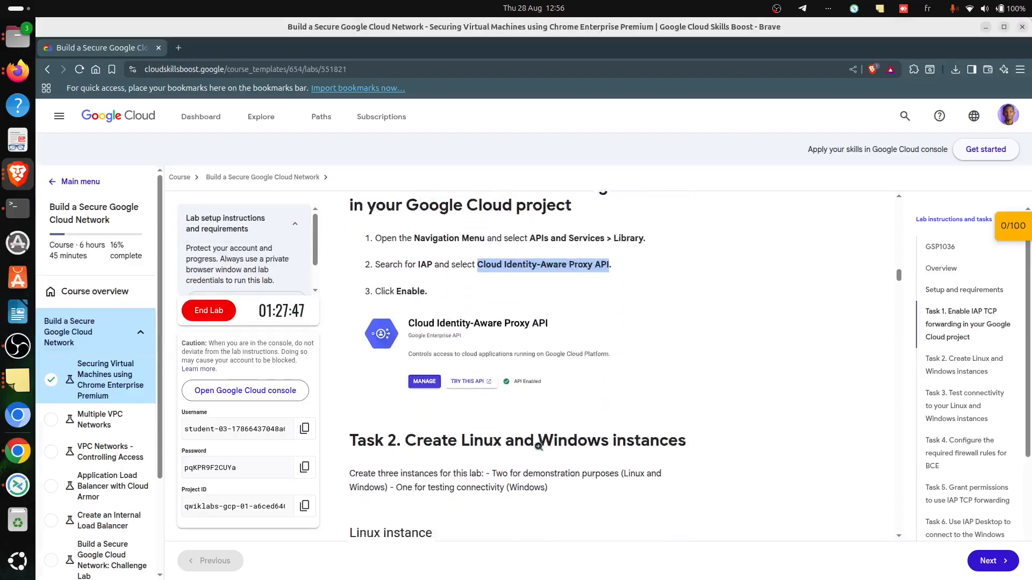
scroll(538, 446, down, 2)
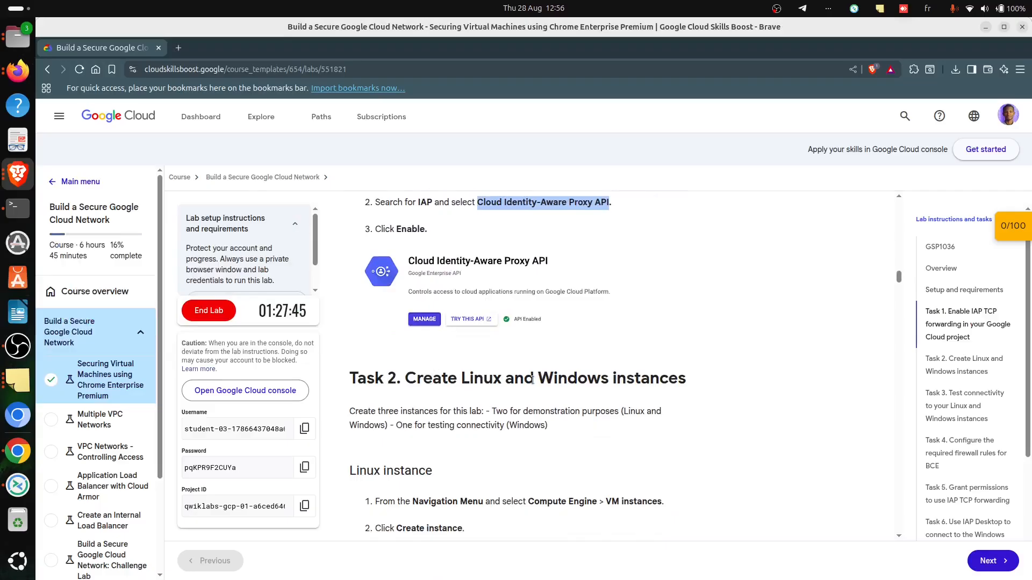
scroll(538, 416, down, 2)
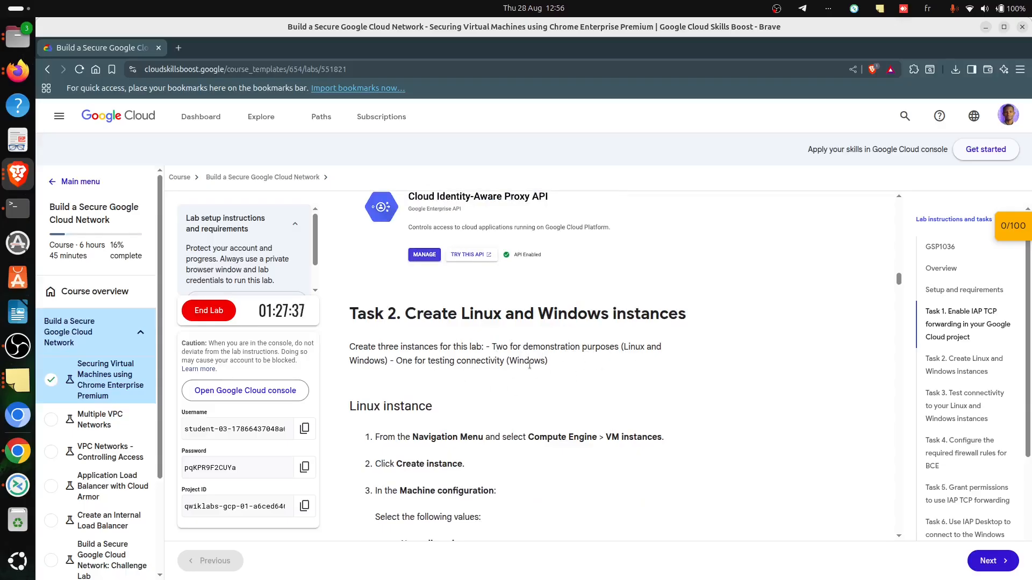
scroll(450, 433, down, 2)
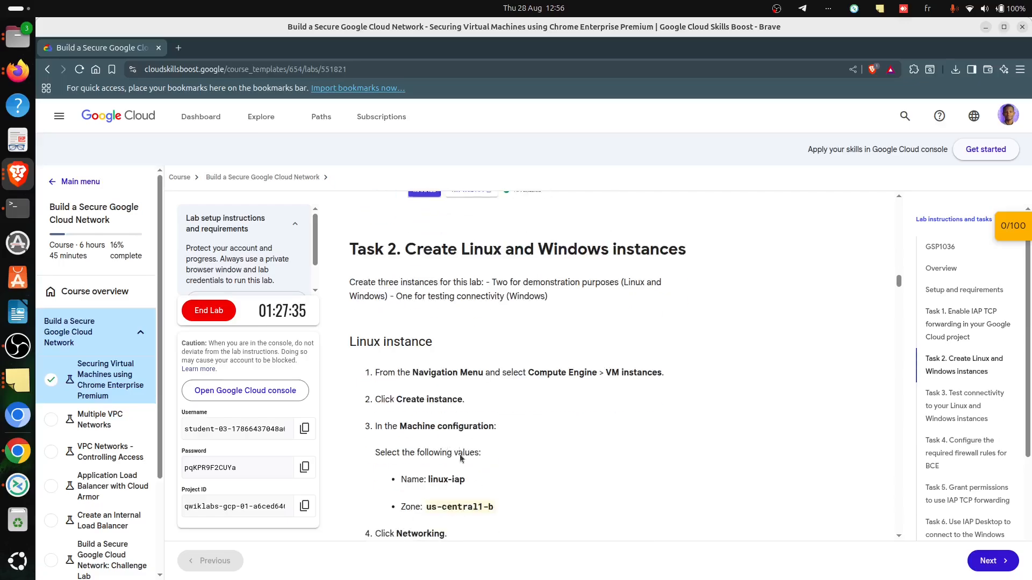
double_click(430, 417)
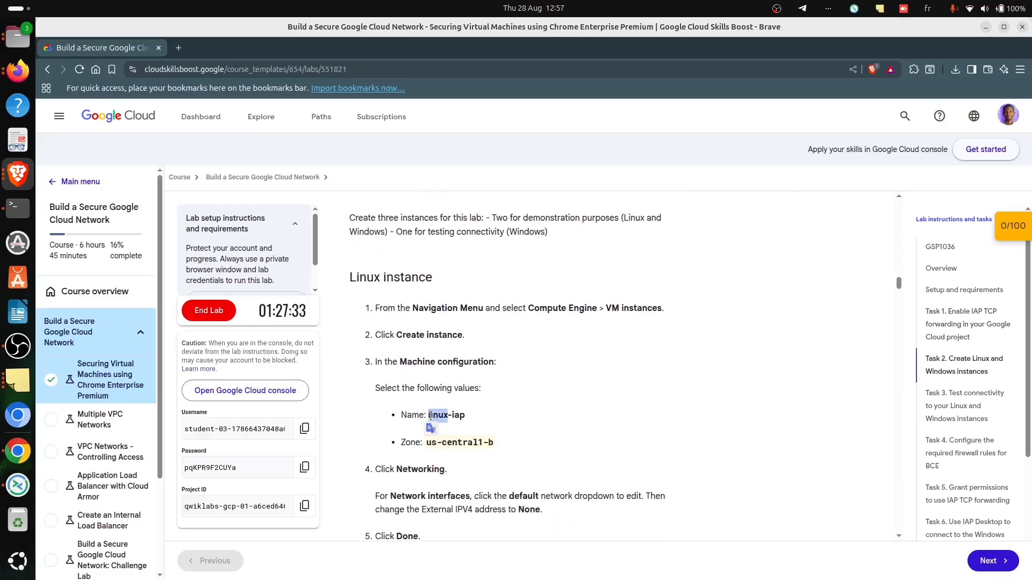
click(427, 417)
drag(429, 417, 463, 423)
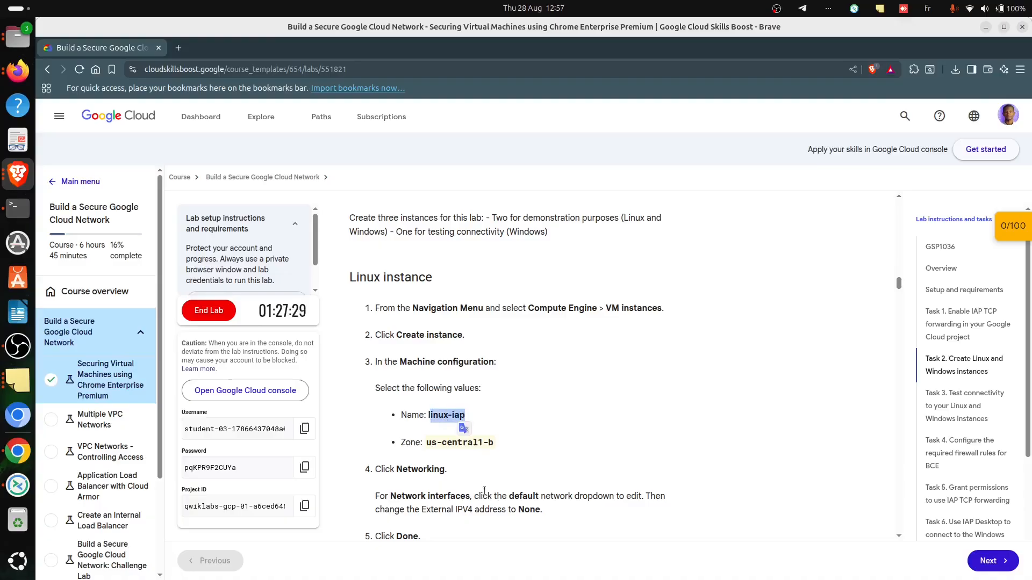
- Return to the Cloud console in Chrome, start creating a Compute Engine VM instance and dismiss the tutorial panel
key(alt+Tab)
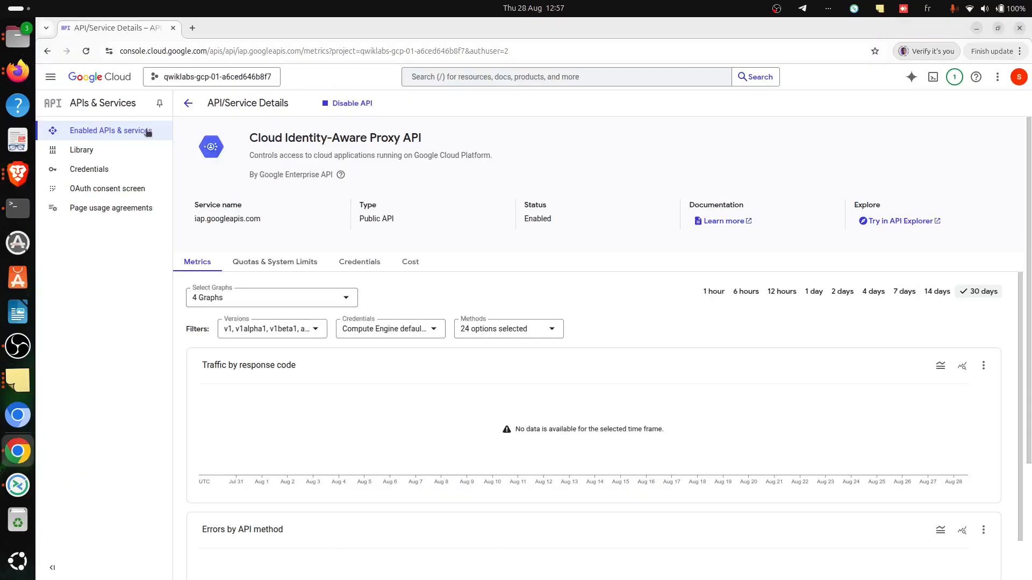
key(alt+Tab)
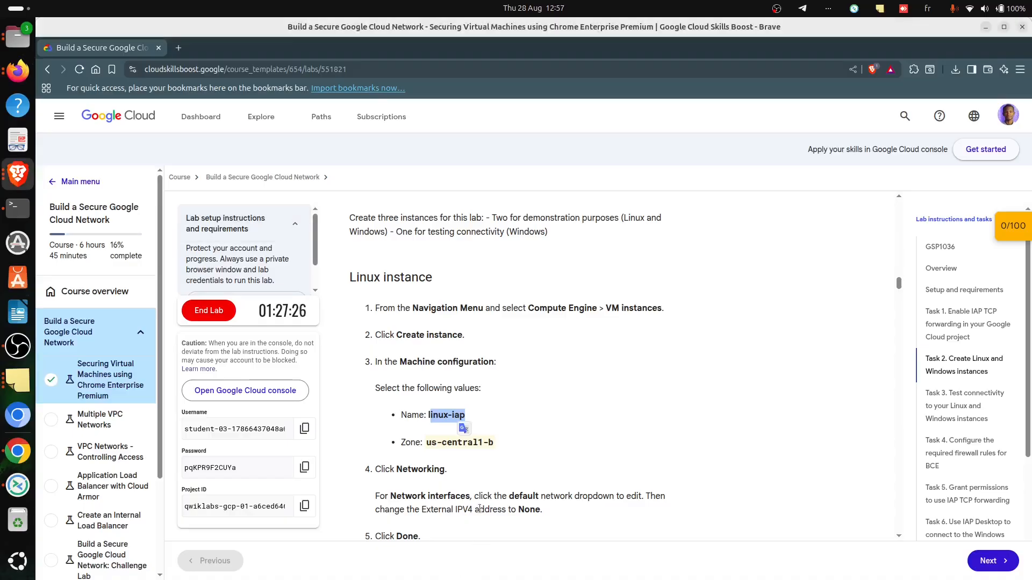
key(alt+Tab)
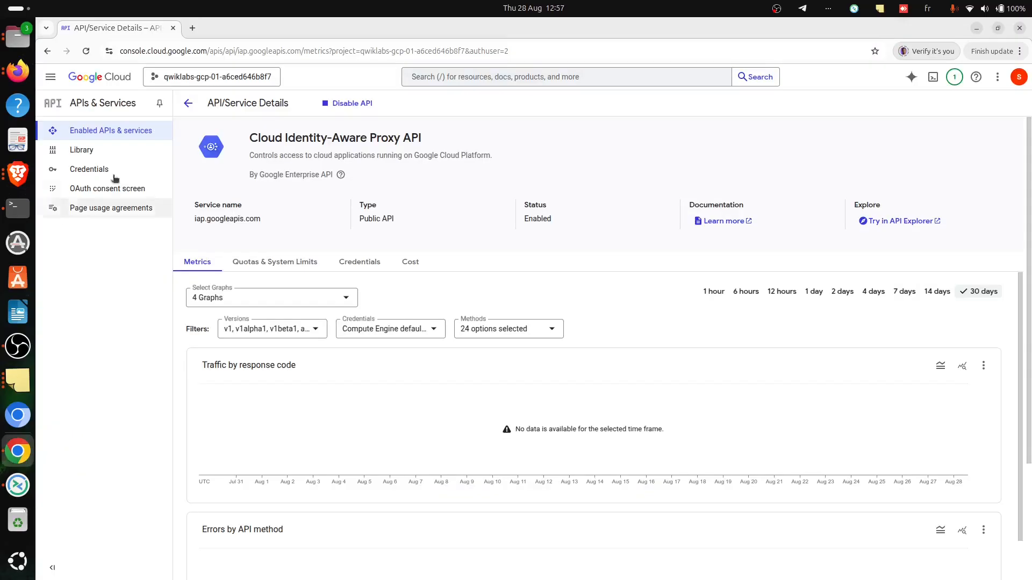
click(46, 79)
mouse_move(146, 372)
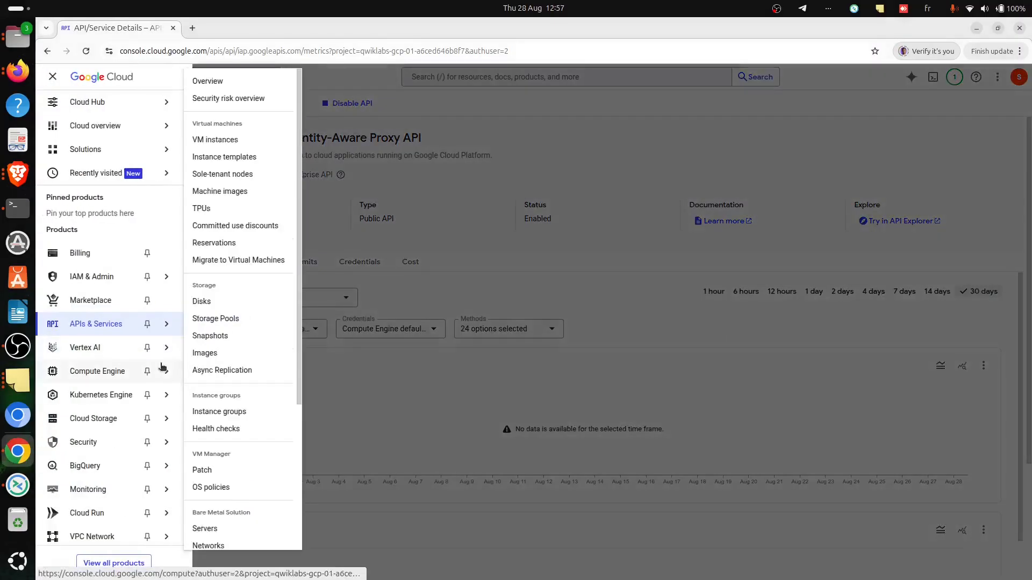
click(252, 140)
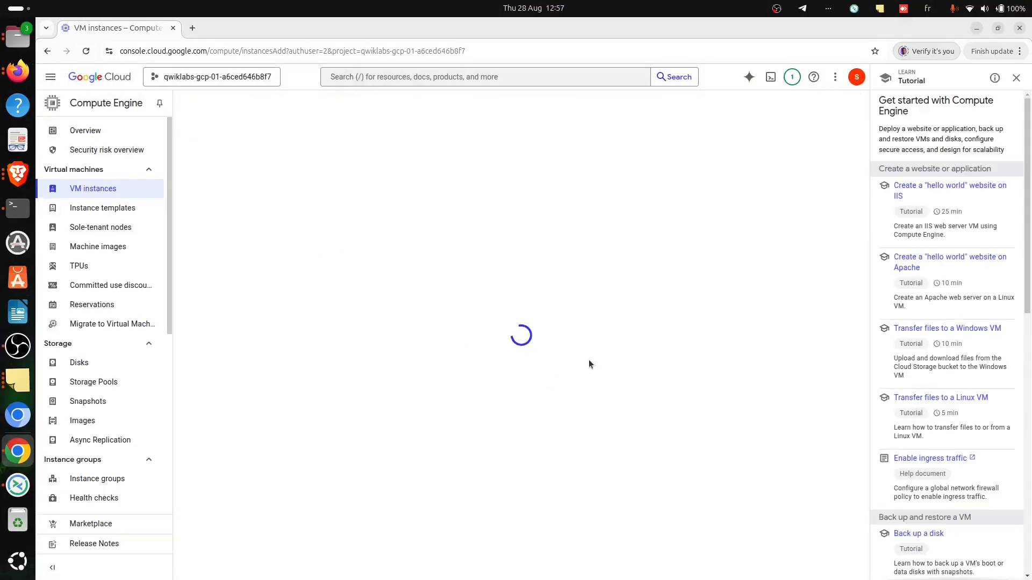
click(1016, 79)
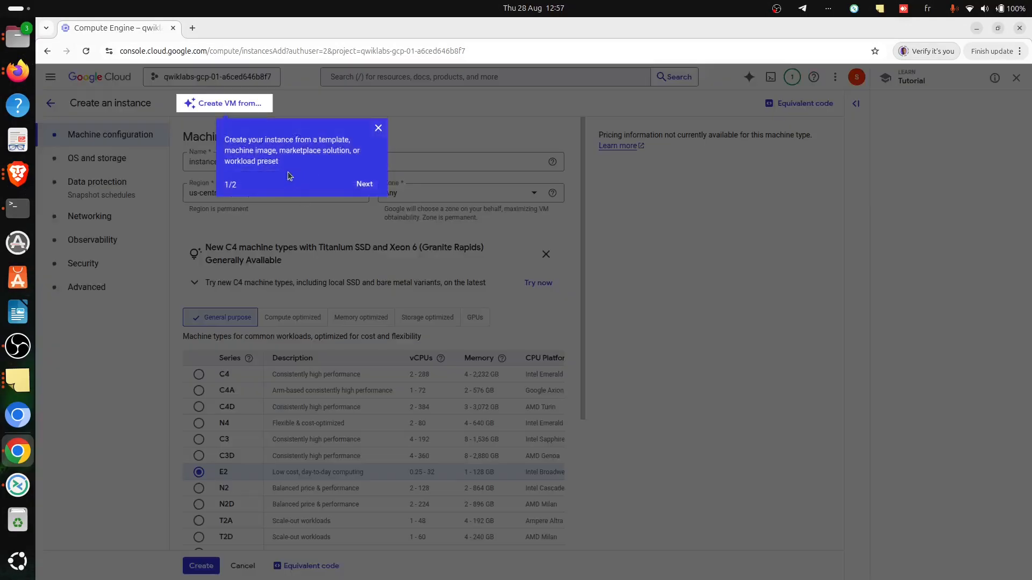
click(378, 127)
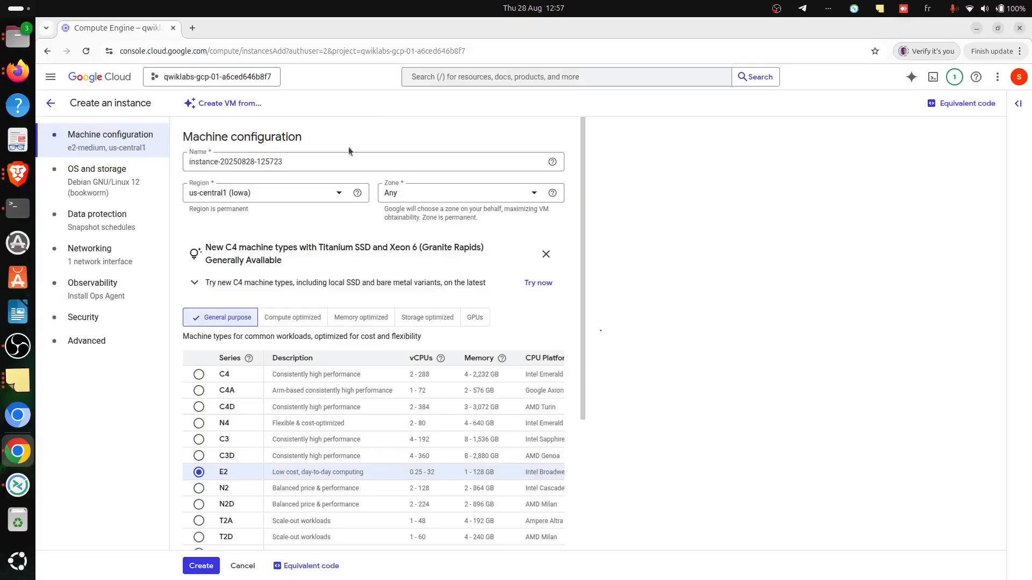
- Name the instance "linux-iap", check the zone in the lab instructions in Brave, and set the zone to us-central1-b in Chrome
click(301, 161)
key(ctrl+a)
key(BackSpace)
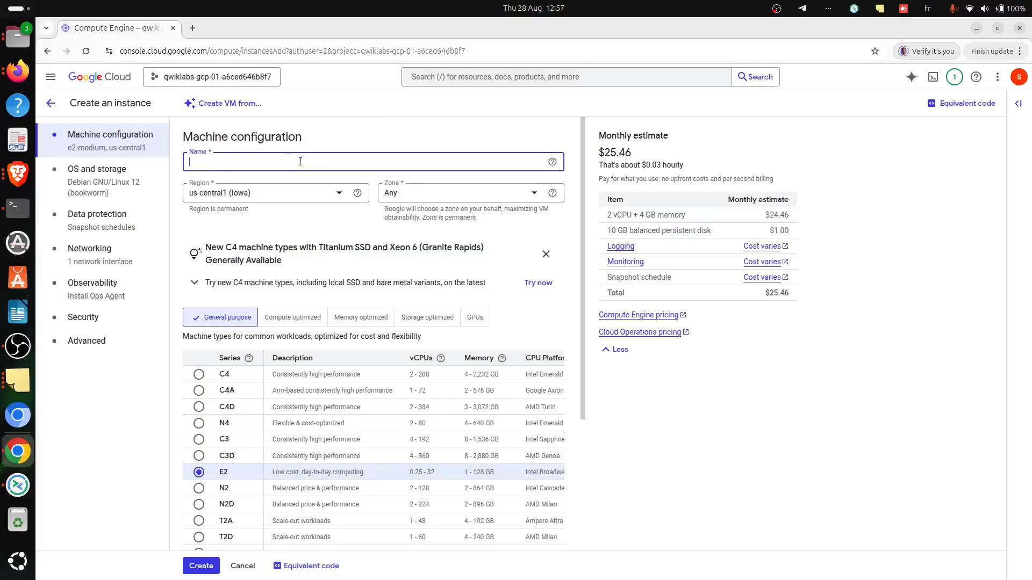
text(linux-iap)
key(alt+Tab)
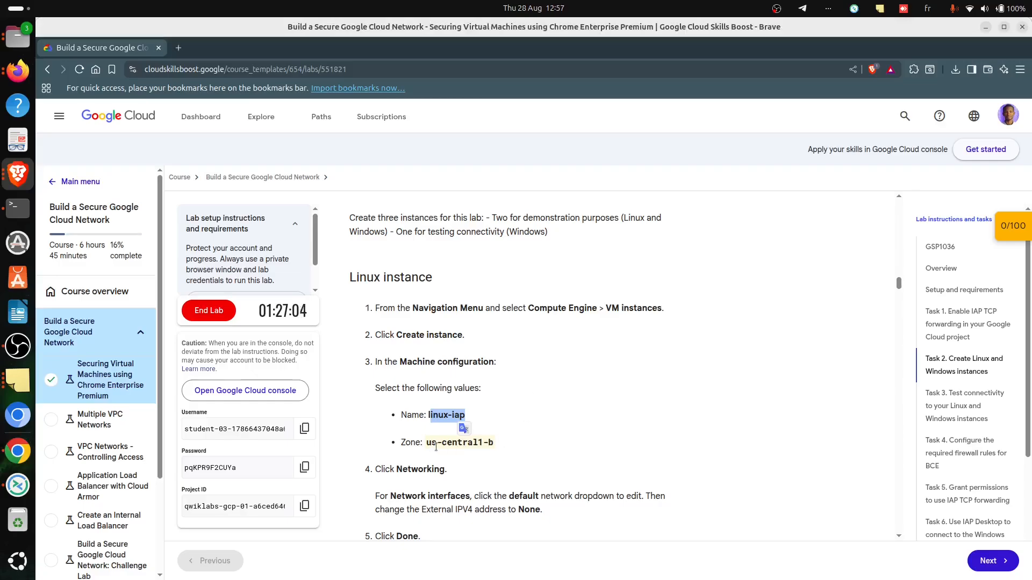
key(alt+Tab)
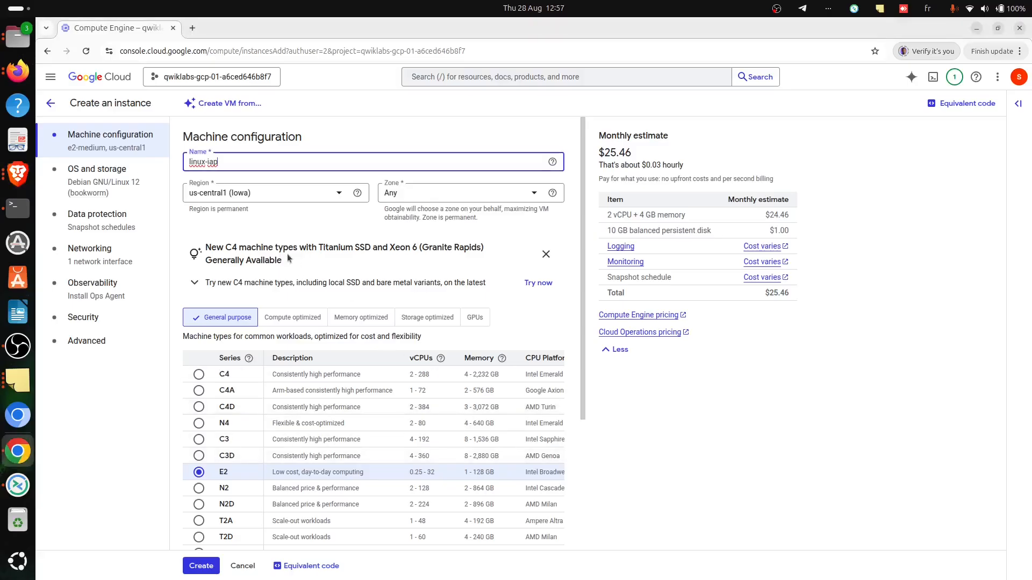
click(439, 198)
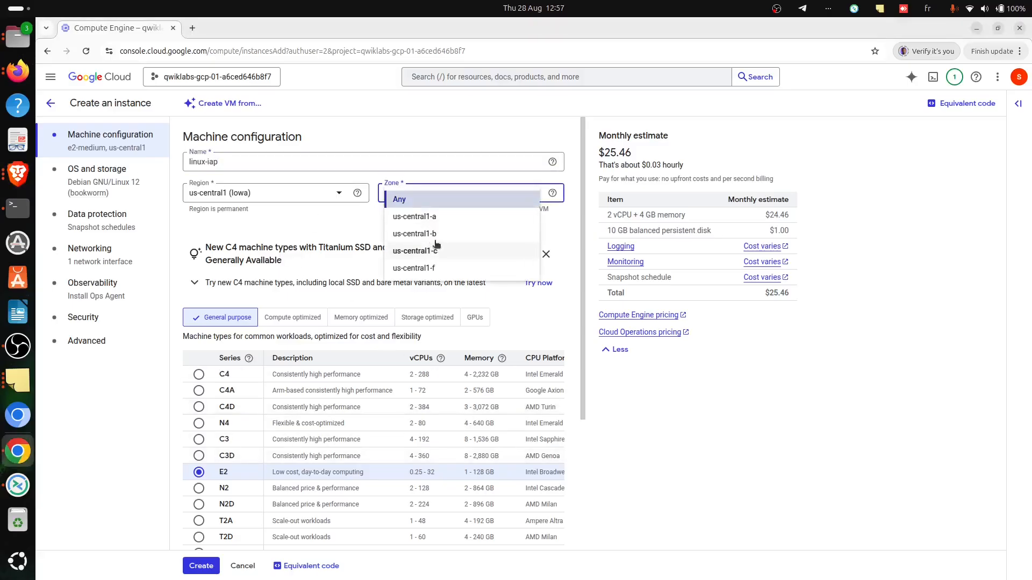
click(438, 235)
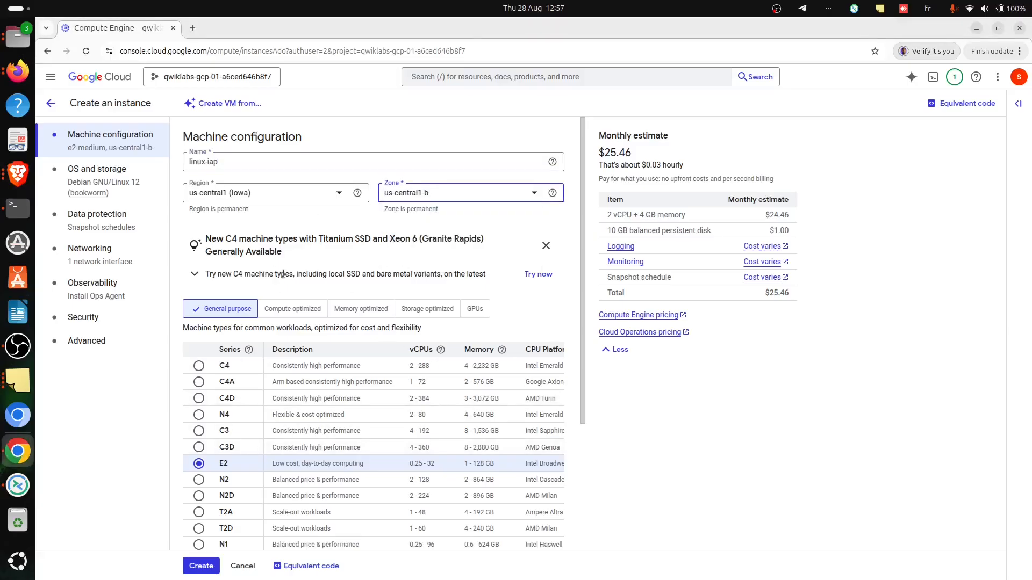
- Check the networking instructions in Brave, set the default network interface's external IPv4 address to None in Chrome, and create the linux-iap instance
scroll(271, 317, down, 2)
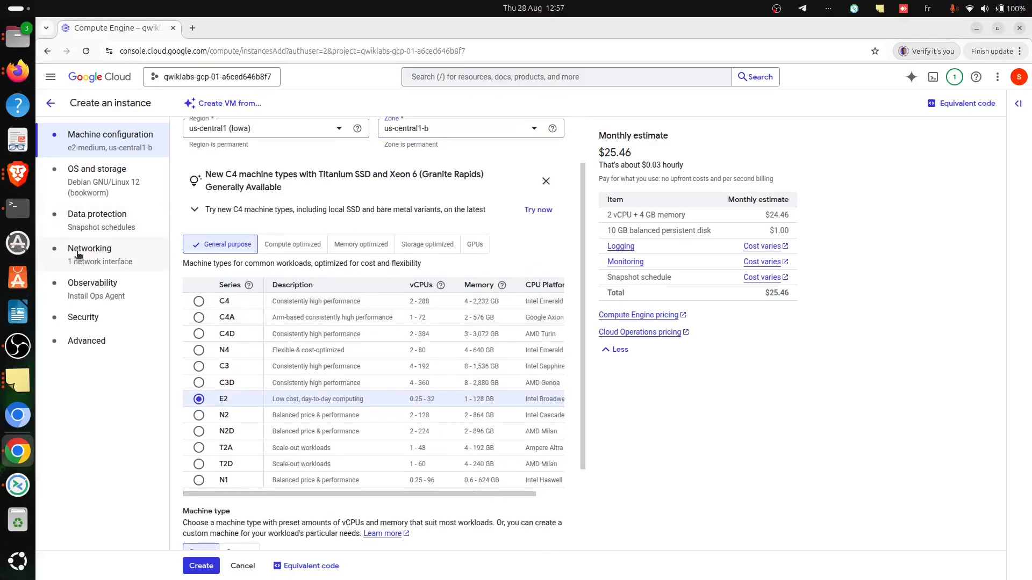
key(alt+Tab)
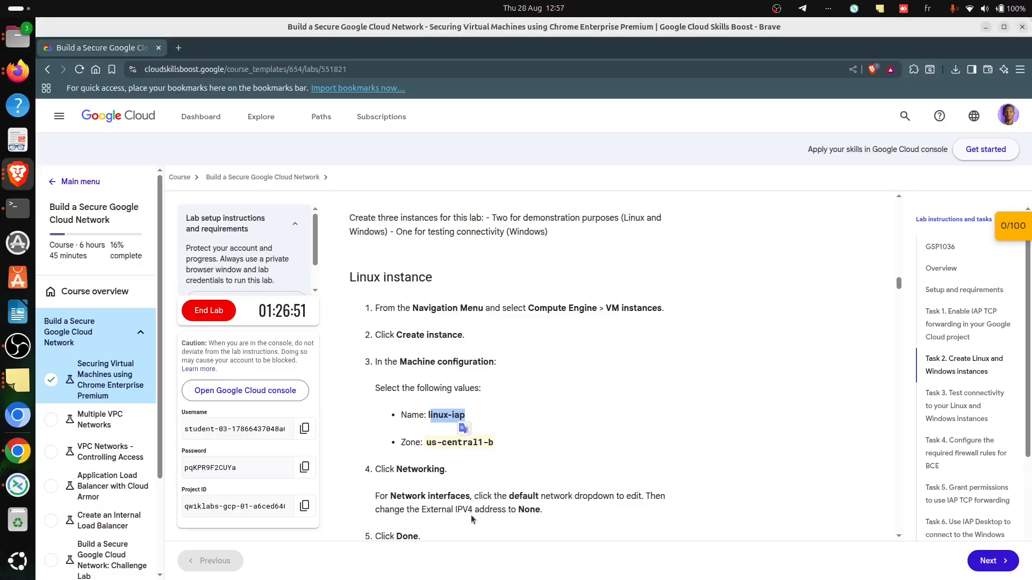
key(alt+Tab)
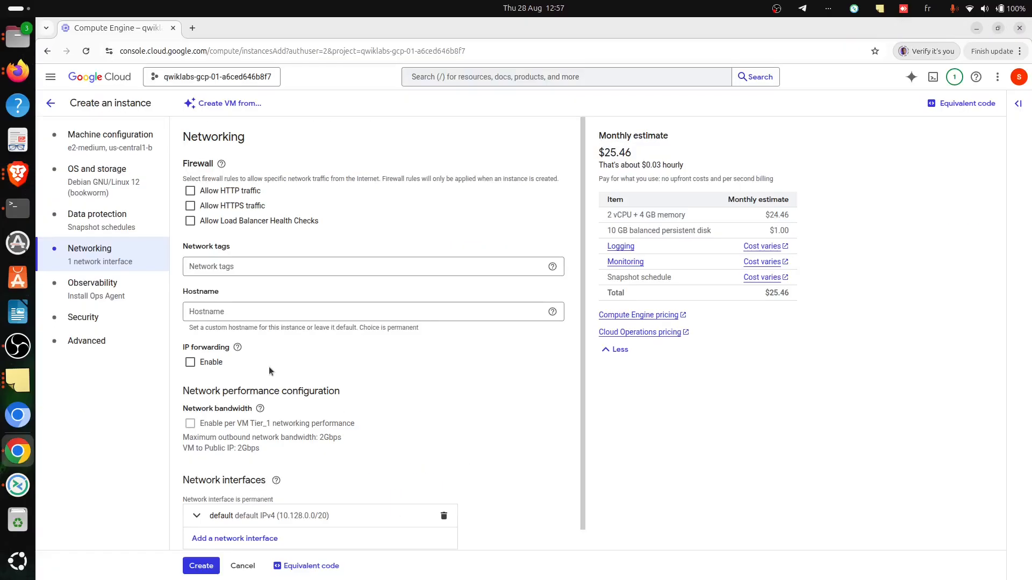
scroll(307, 420, down, 1)
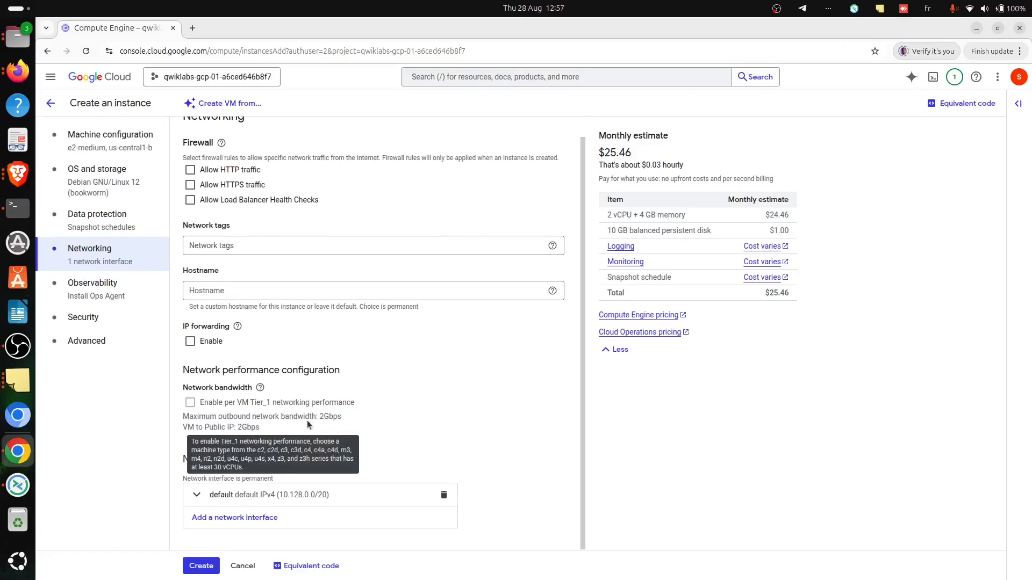
click(343, 495)
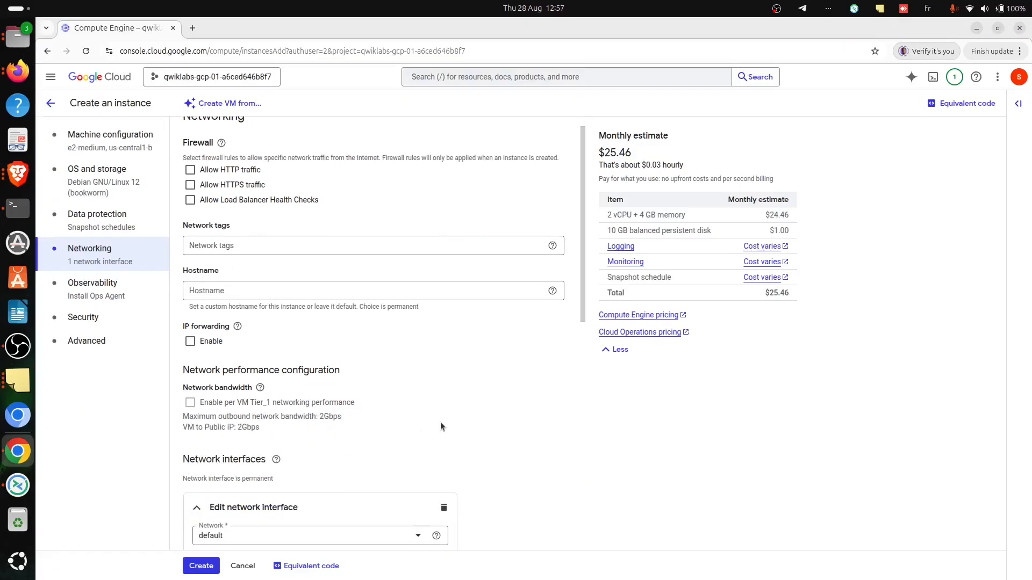
scroll(331, 435, down, 5)
scroll(332, 435, down, 4)
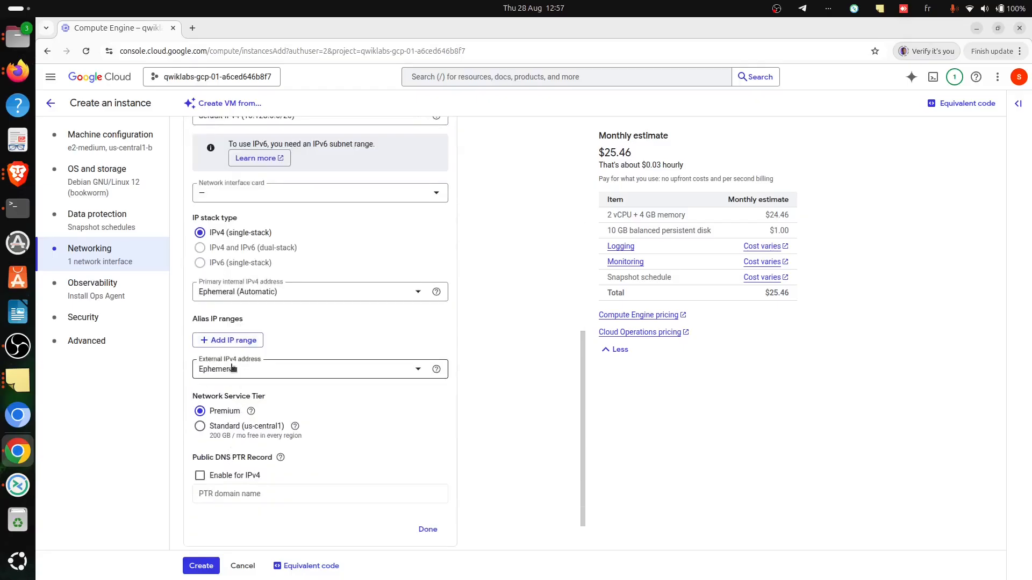
click(237, 370)
click(212, 406)
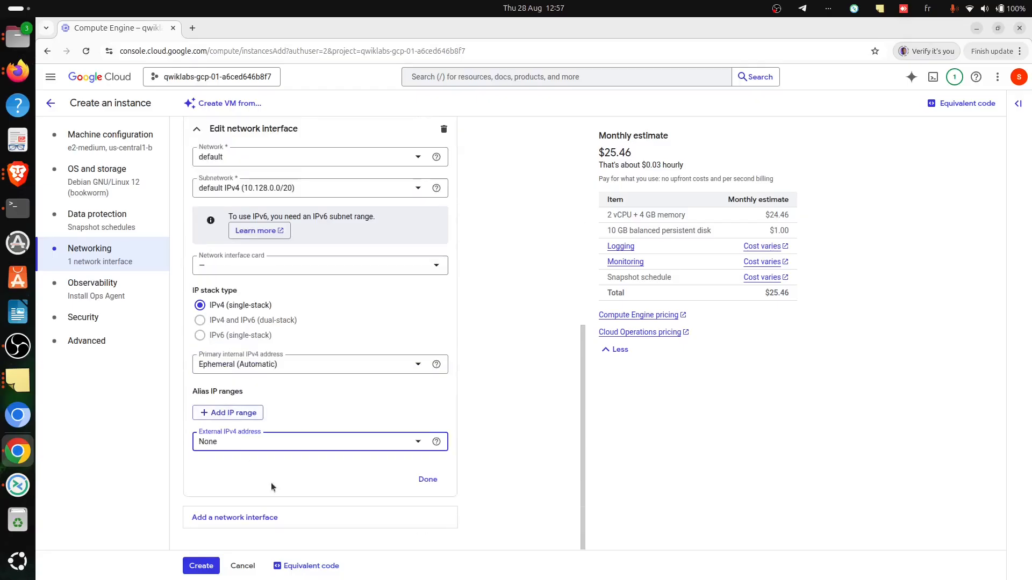
click(208, 567)
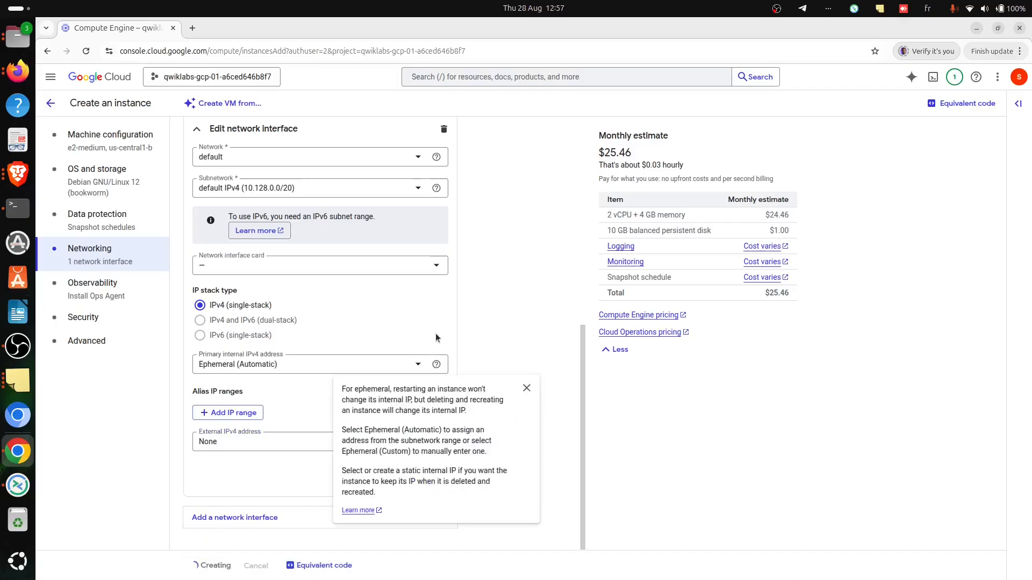
- Switch to the lab instructions in Brave and copy the instance name "windows-iap" from the Windows instances section
key(alt+Tab)
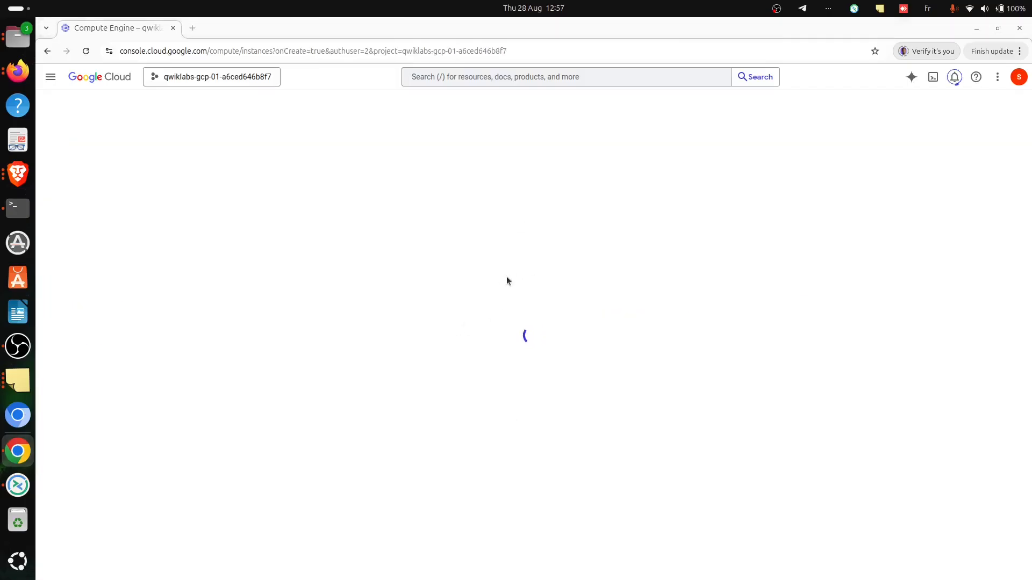
scroll(554, 301, down, 10)
scroll(544, 407, up, 4)
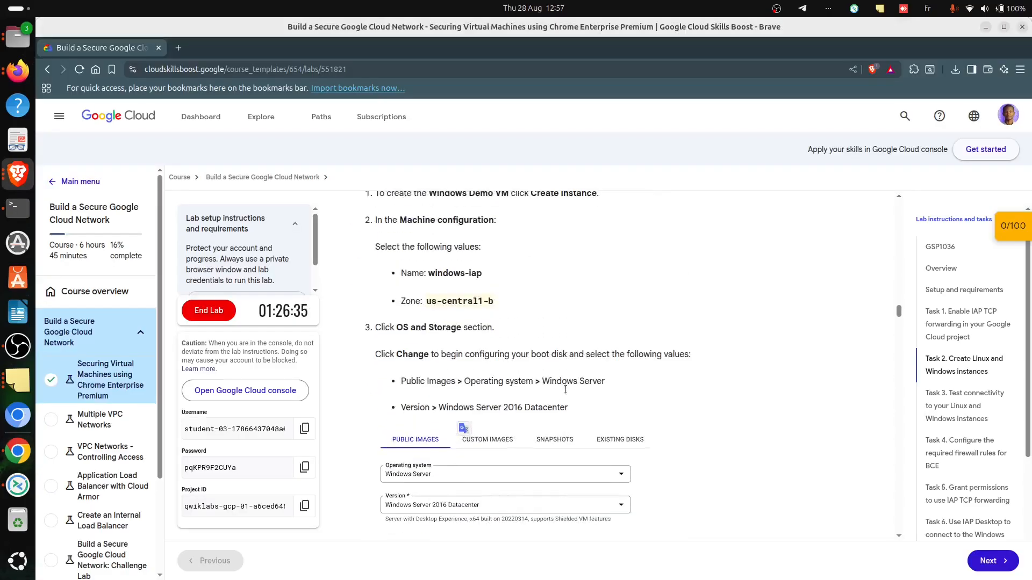
scroll(452, 371, down, 2)
scroll(421, 339, up, 3)
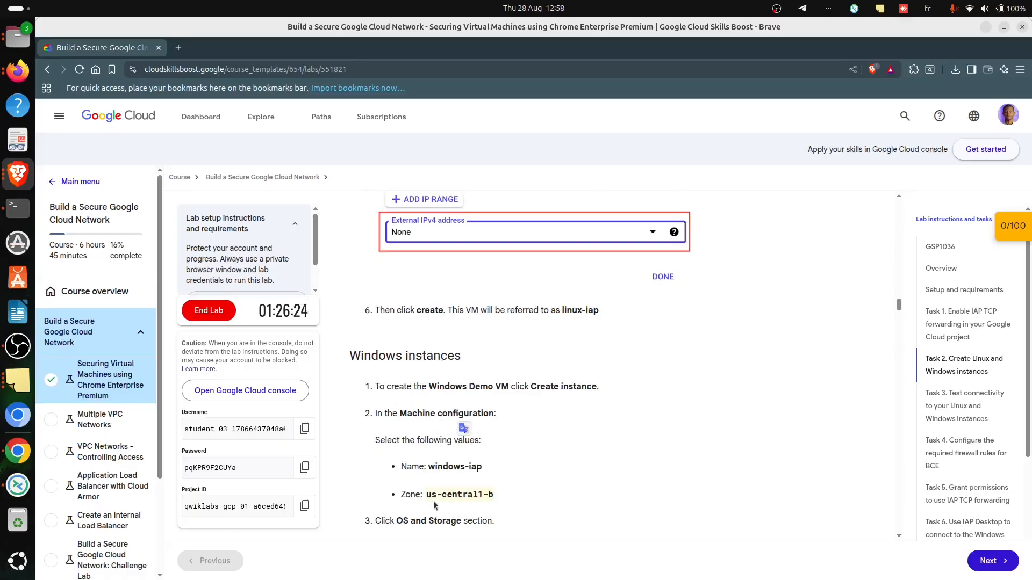
drag(429, 465, 486, 471)
key(ctrl+c)
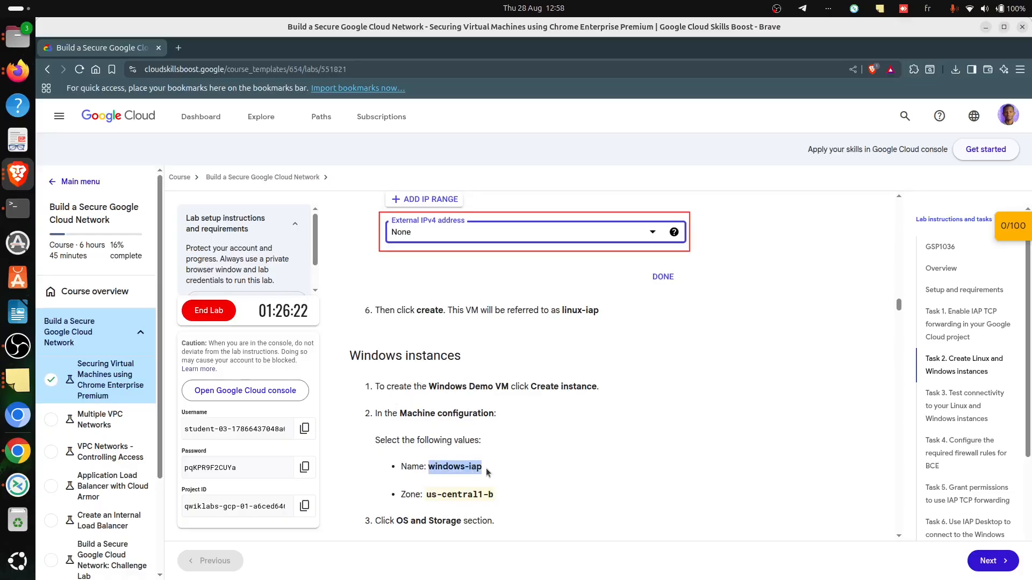
- Return to the Cloud console in Chrome and start a new VM instance named "windows-iap" in zone us-central1-b
key(alt+Tab)
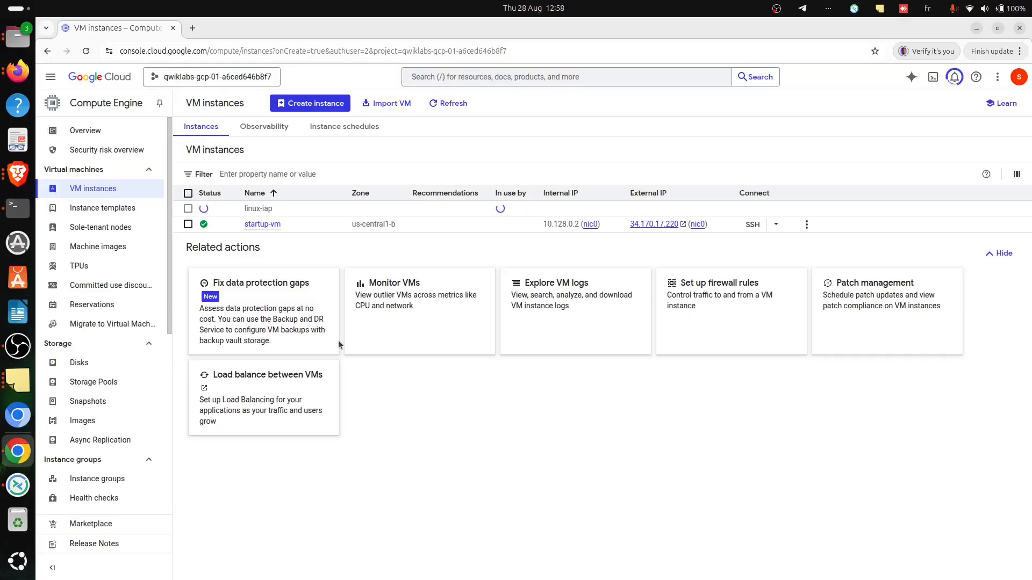
click(322, 105)
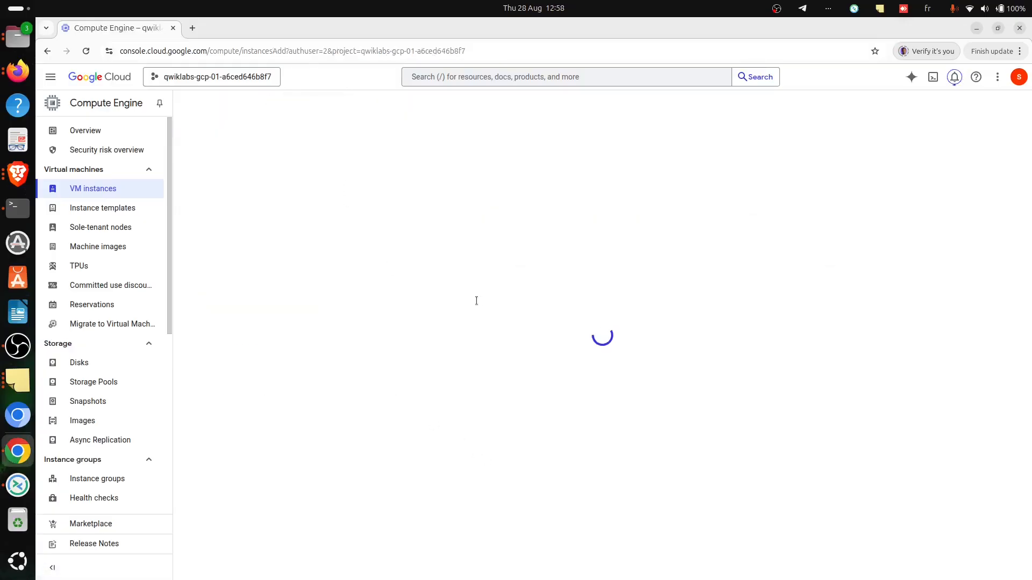
click(306, 163)
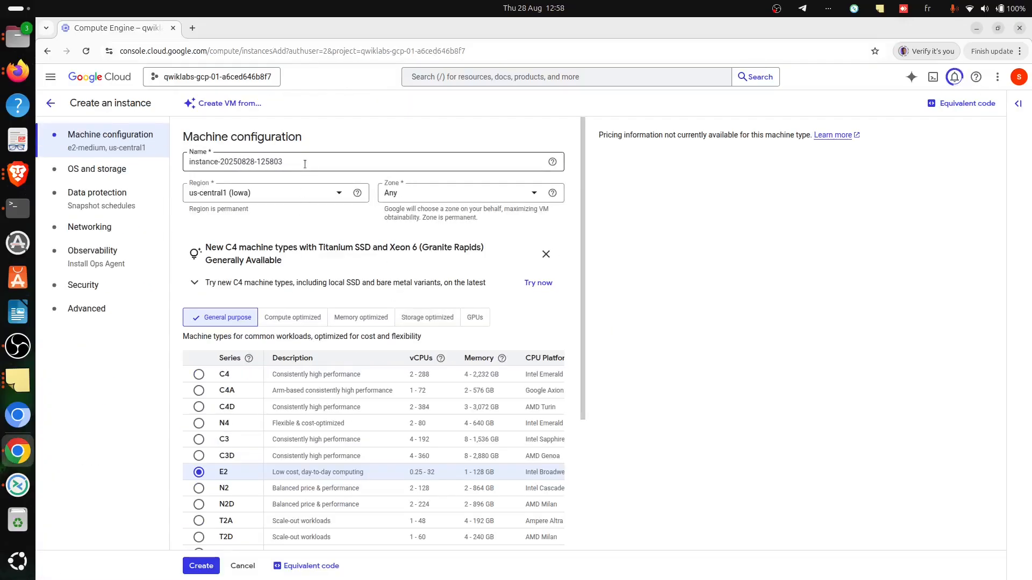
key(ctrl+a)
key(ctrl+v)
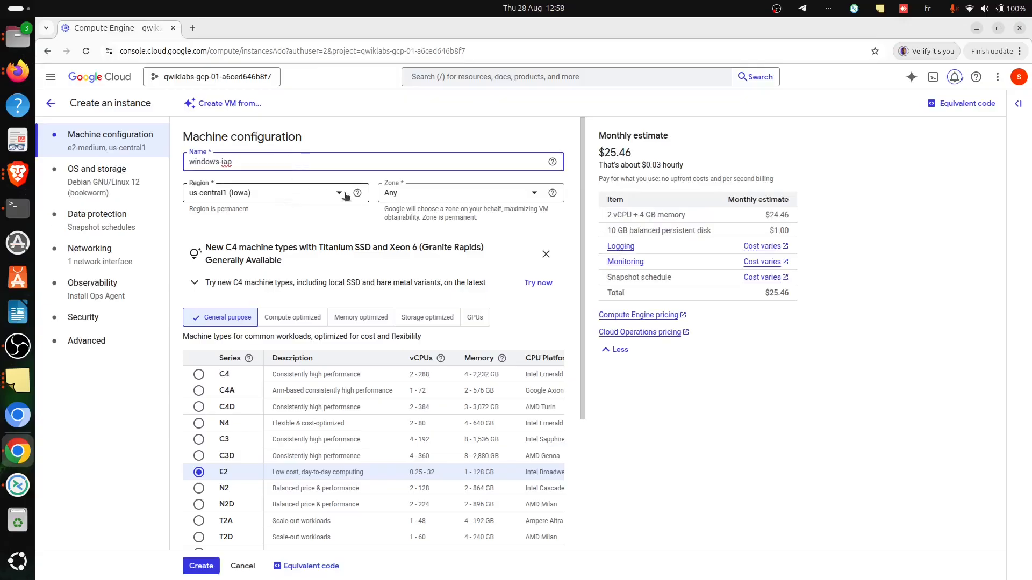
click(430, 194)
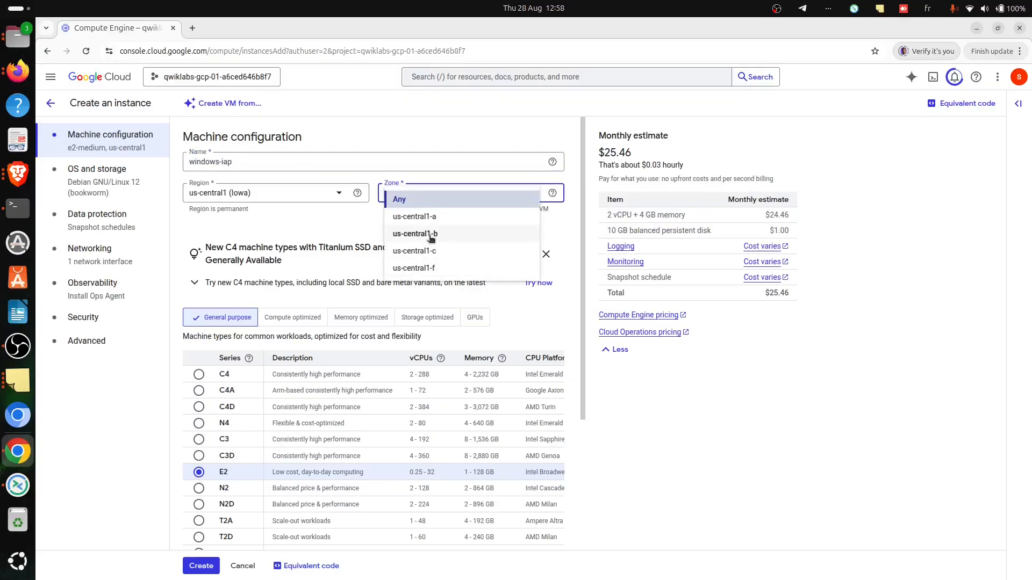
click(430, 234)
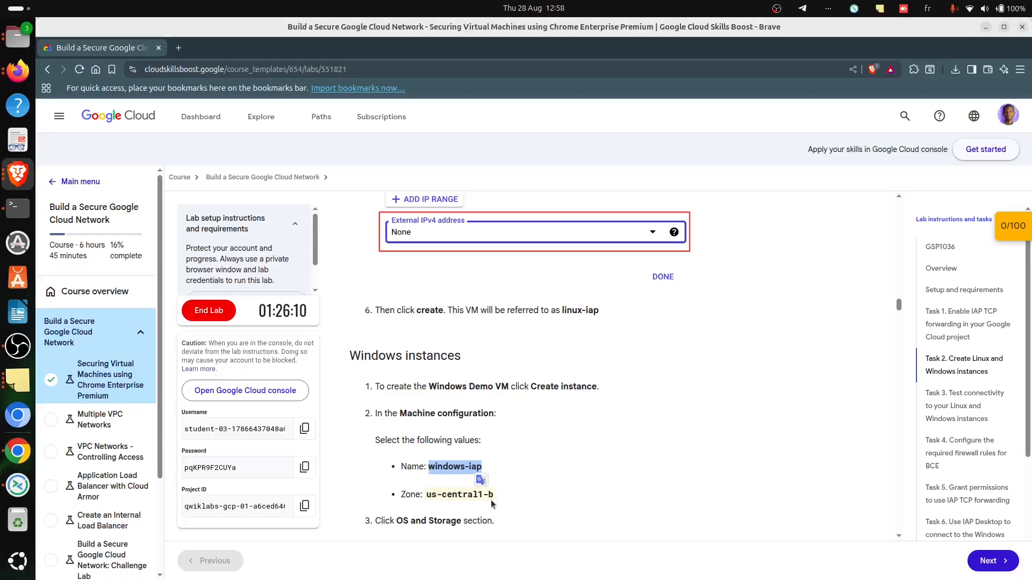
- Read the boot disk instructions in Brave, return to Chrome and set the boot disk's operating system to Windows Server
scroll(491, 503, down, 2)
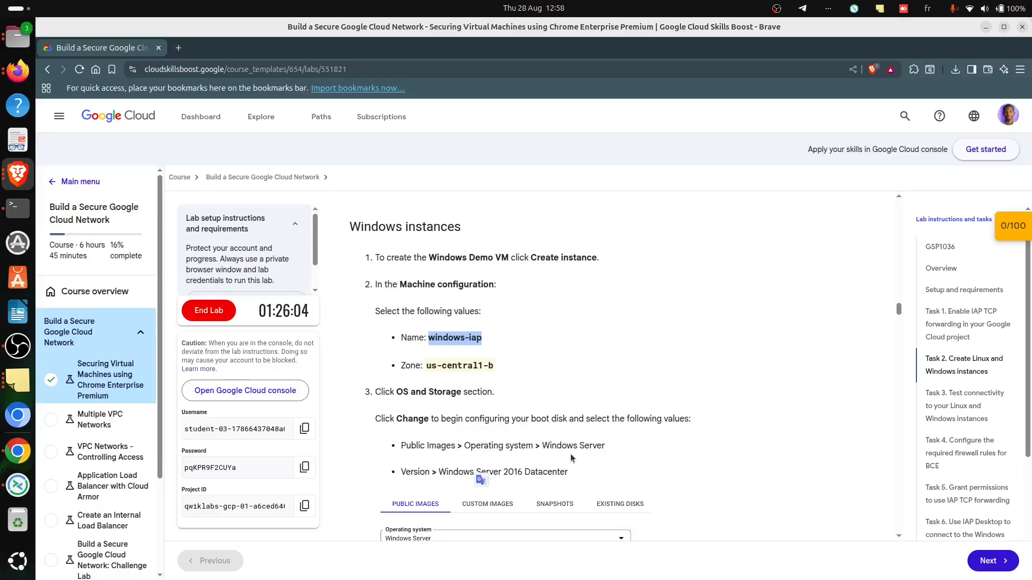
key(alt+Tab)
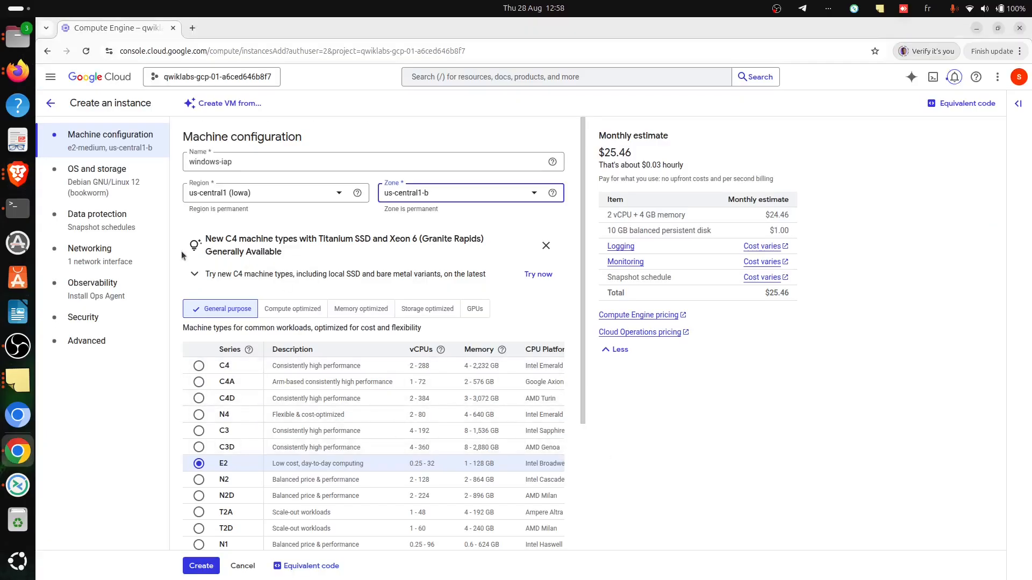
click(101, 175)
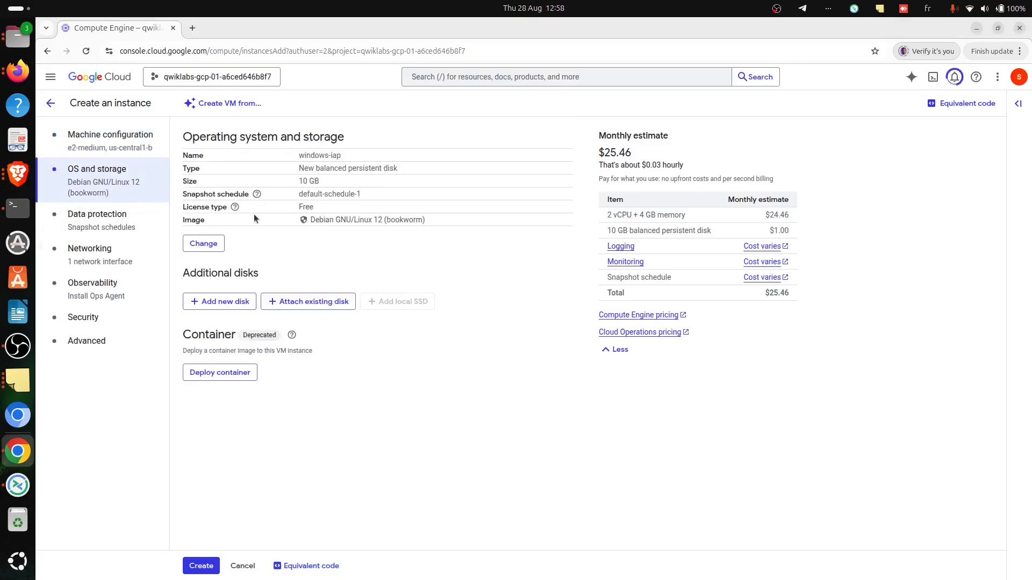
click(203, 243)
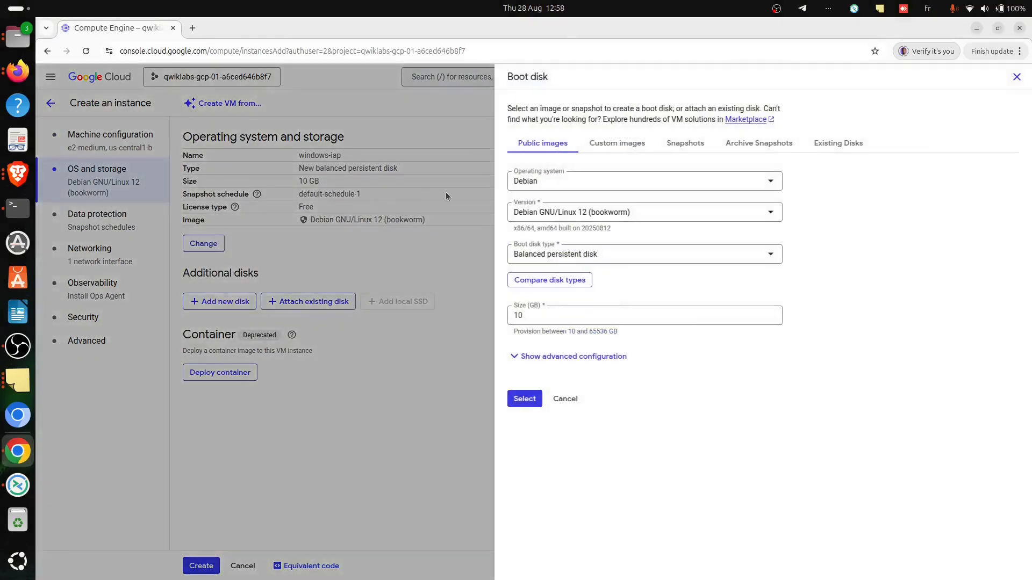
click(589, 183)
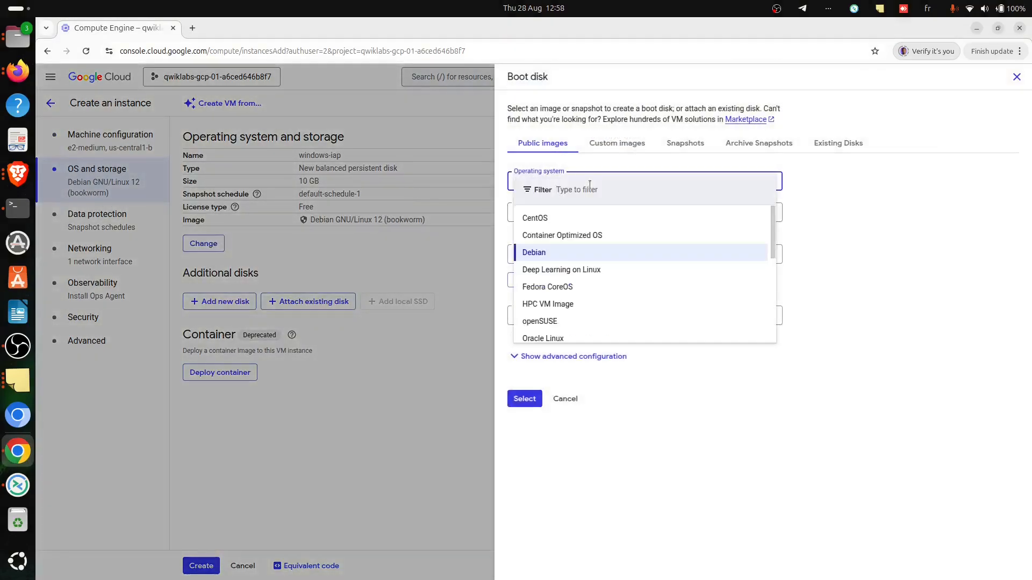
text(Windo)
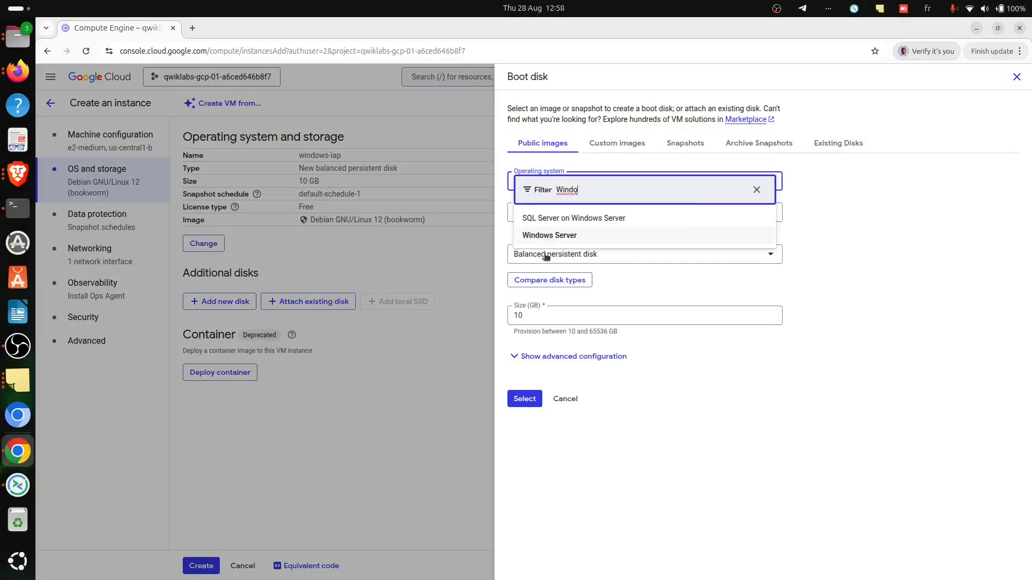
click(535, 235)
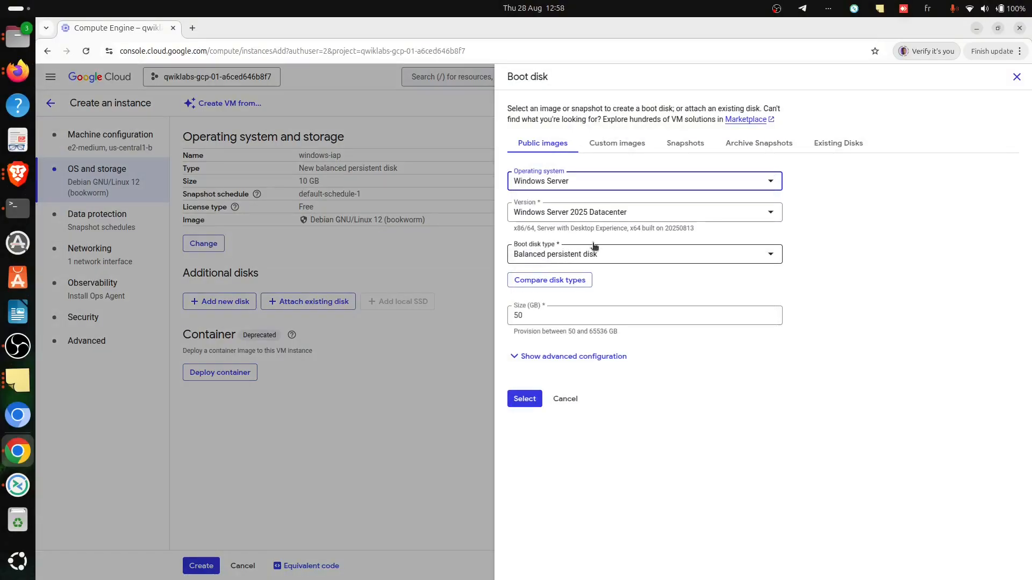
- Recheck the lab instructions, set the boot disk version to Windows Server 2016 Datacenter and apply the boot disk selection
key(alt+Tab)
key(alt+Tab)
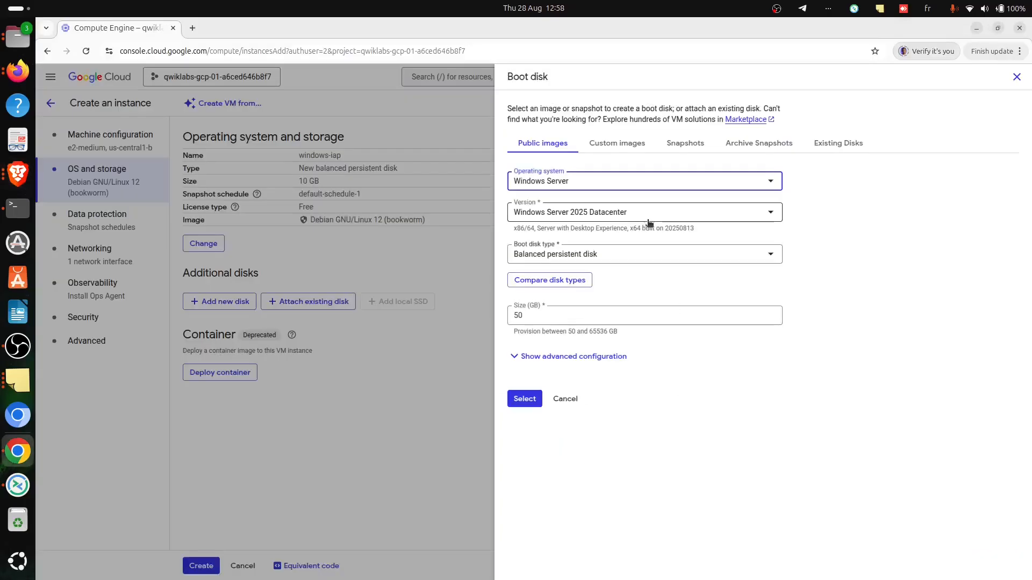
click(660, 218)
scroll(591, 322, down, 3)
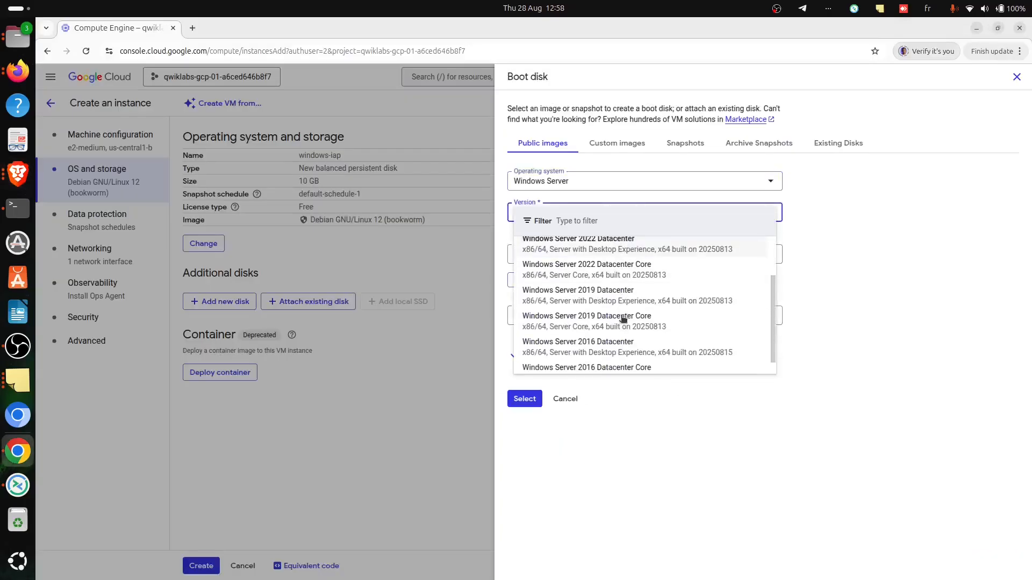
click(595, 344)
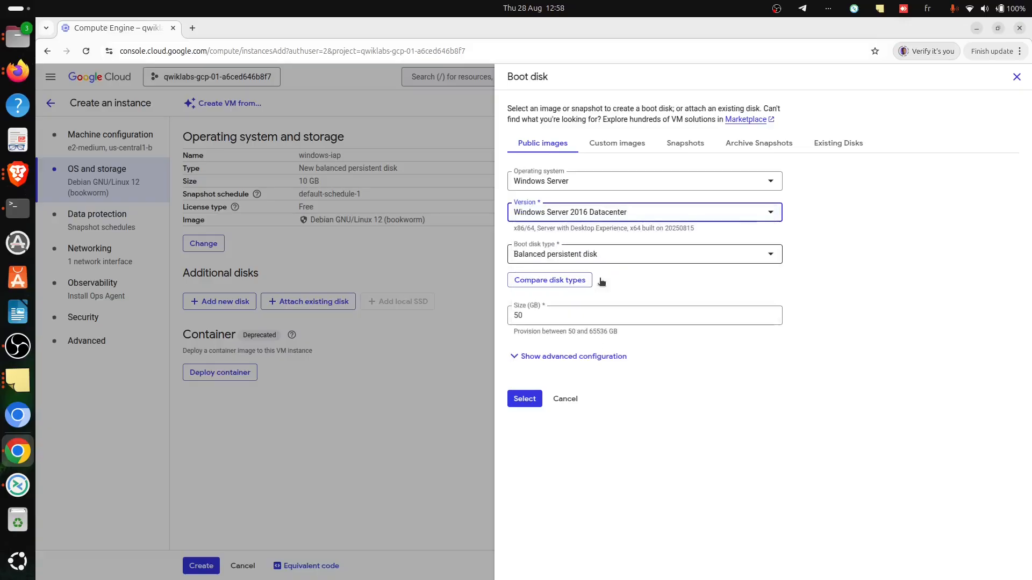
click(524, 399)
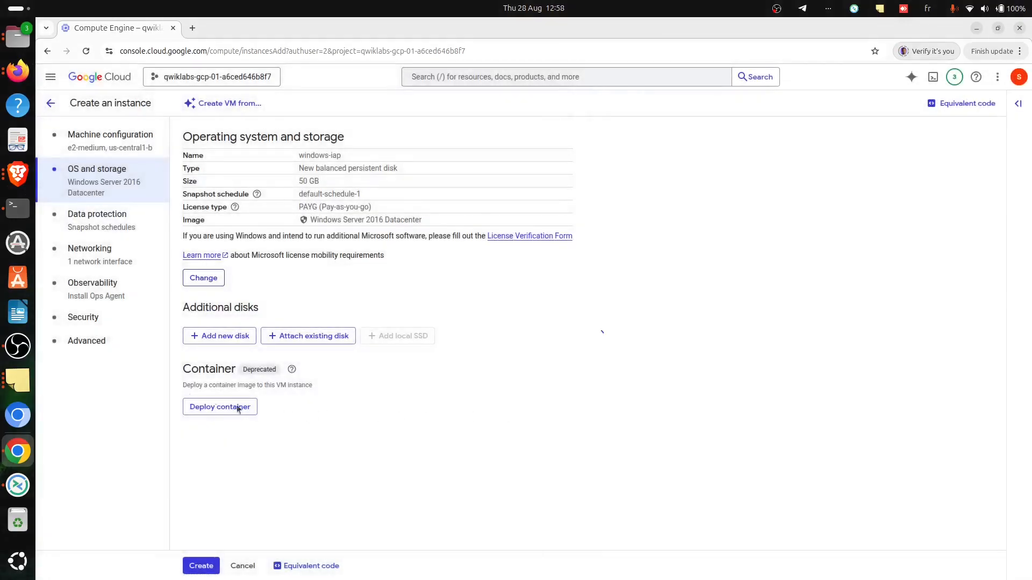
- Check the networking instructions in Brave, return to Chrome, and create the windows-iap instance with the default interface's external IPv4 address set to None
key(alt+Tab)
scroll(472, 483, down, 4)
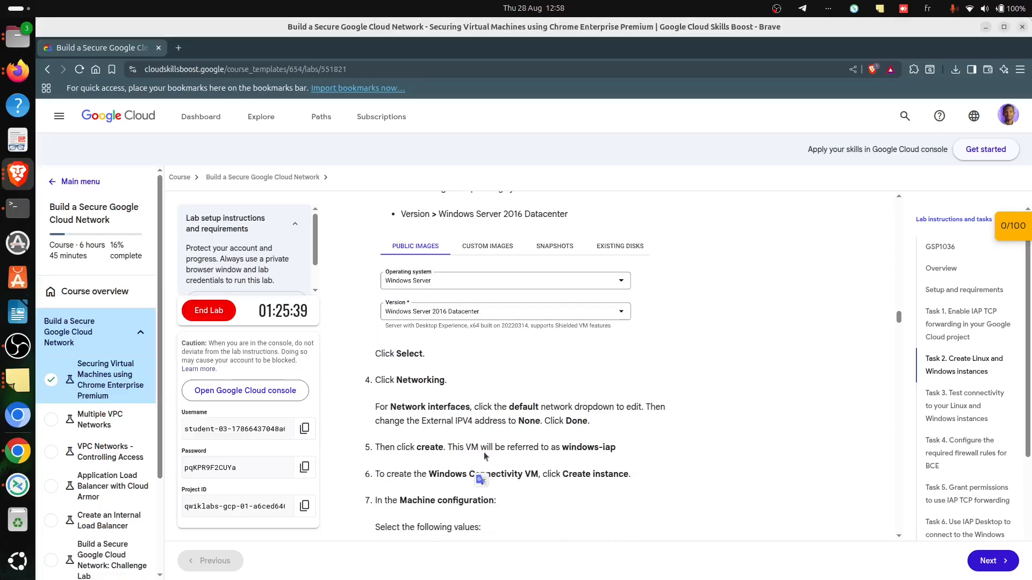
scroll(494, 441, up, 2)
scroll(442, 379, down, 2)
key(alt+Tab)
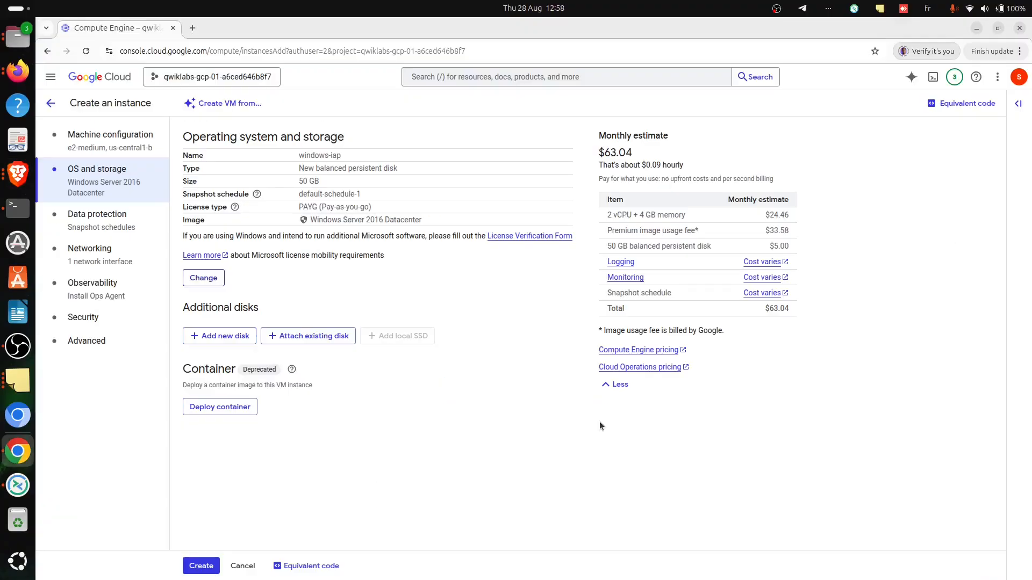
click(94, 260)
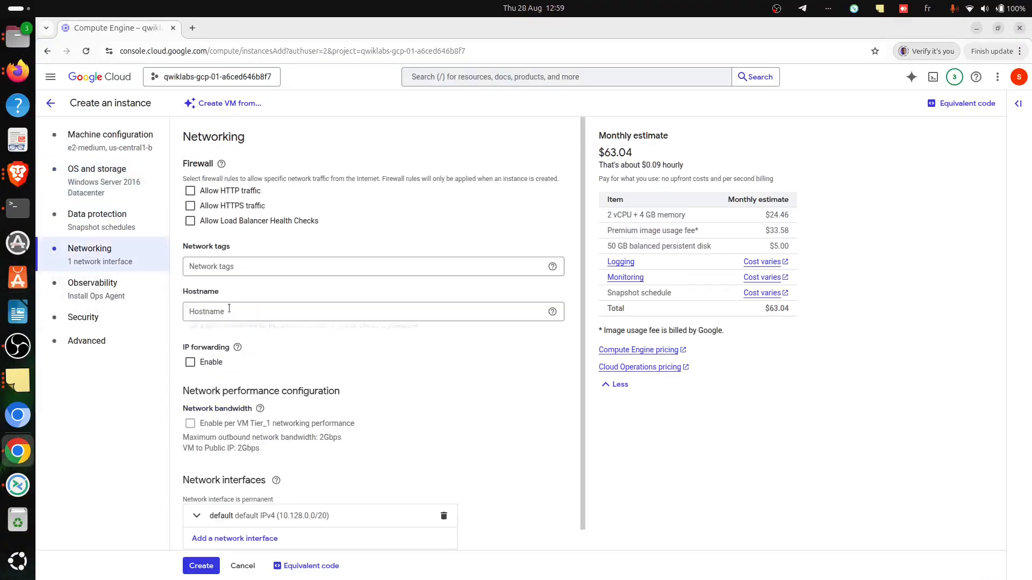
click(288, 514)
scroll(301, 489, down, 5)
scroll(241, 339, down, 2)
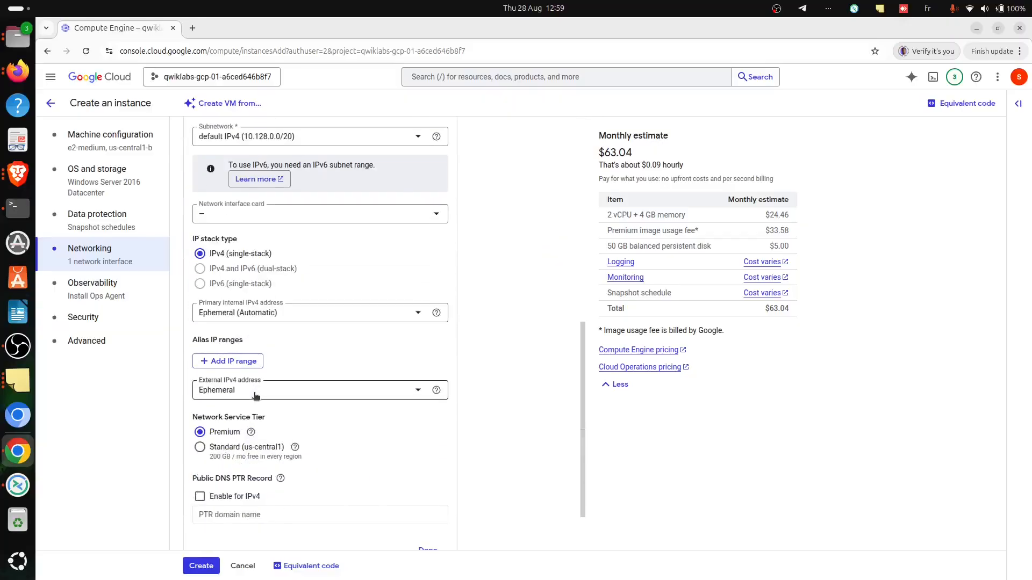
click(255, 396)
click(218, 424)
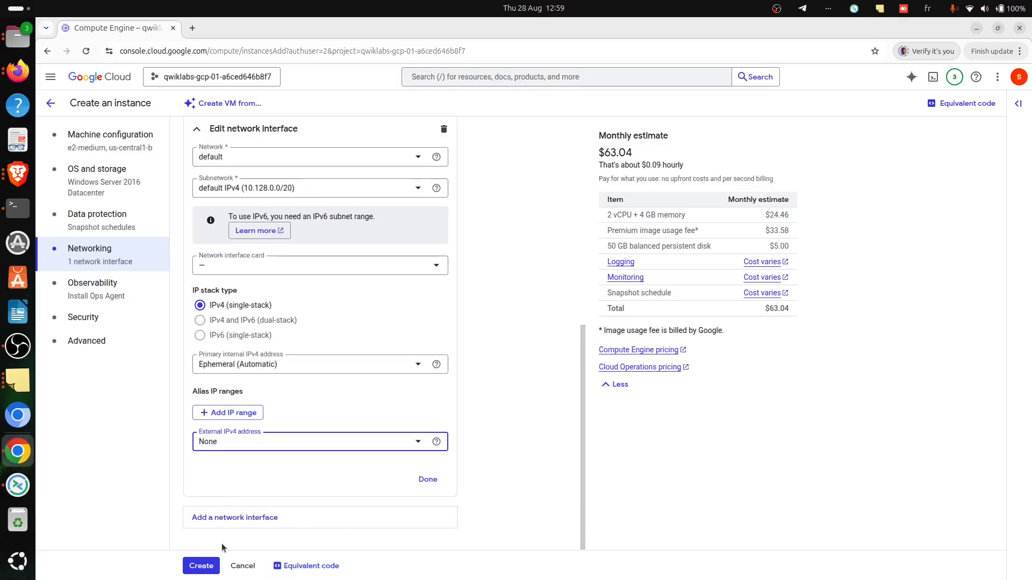
click(201, 565)
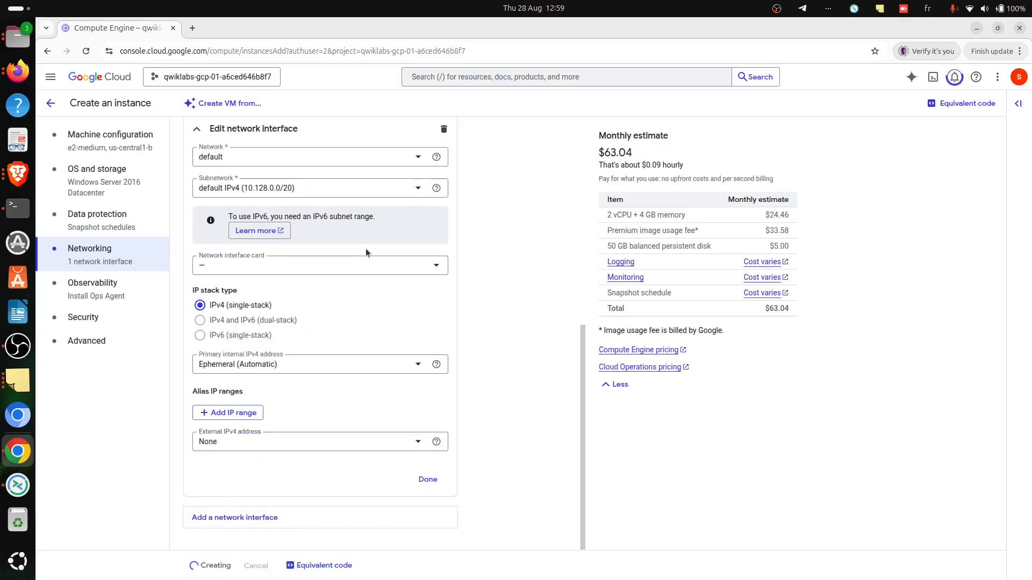
- Switch to the lab instructions in Brave and copy the instance name "windows-connectivity" from the Windows Connectivity VM section
key(alt+Tab)
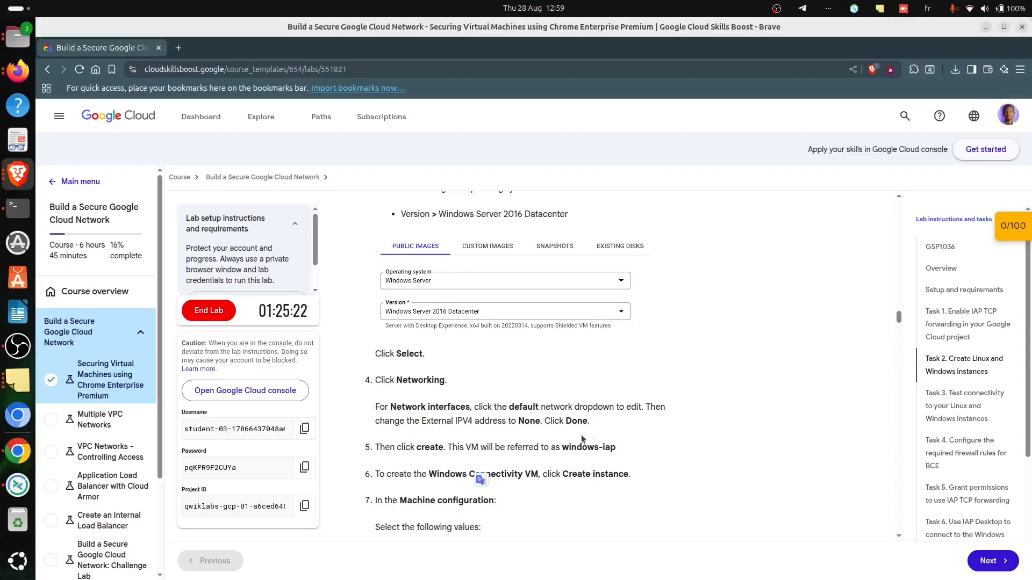
scroll(465, 463, down, 10)
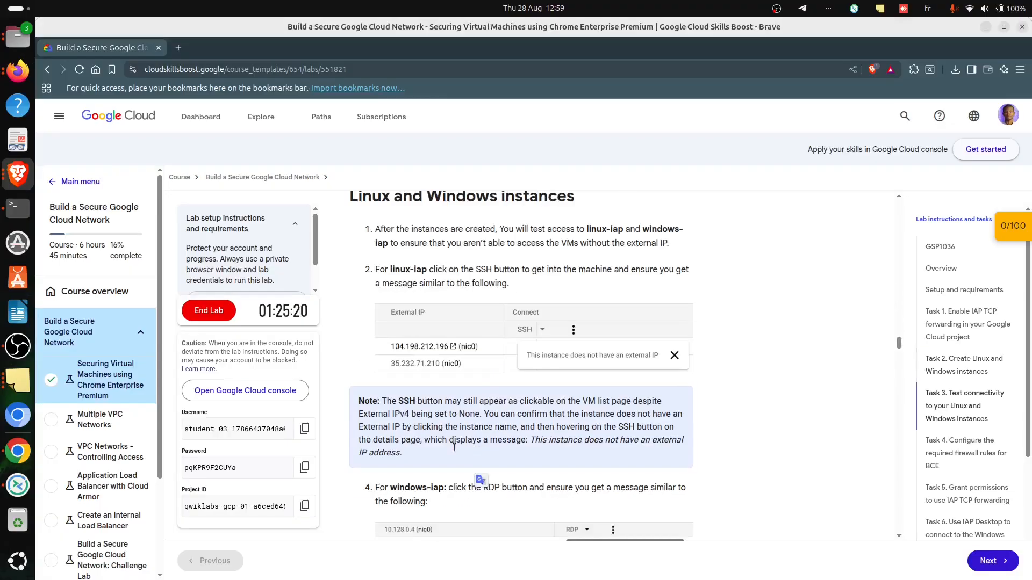
scroll(497, 402, up, 8)
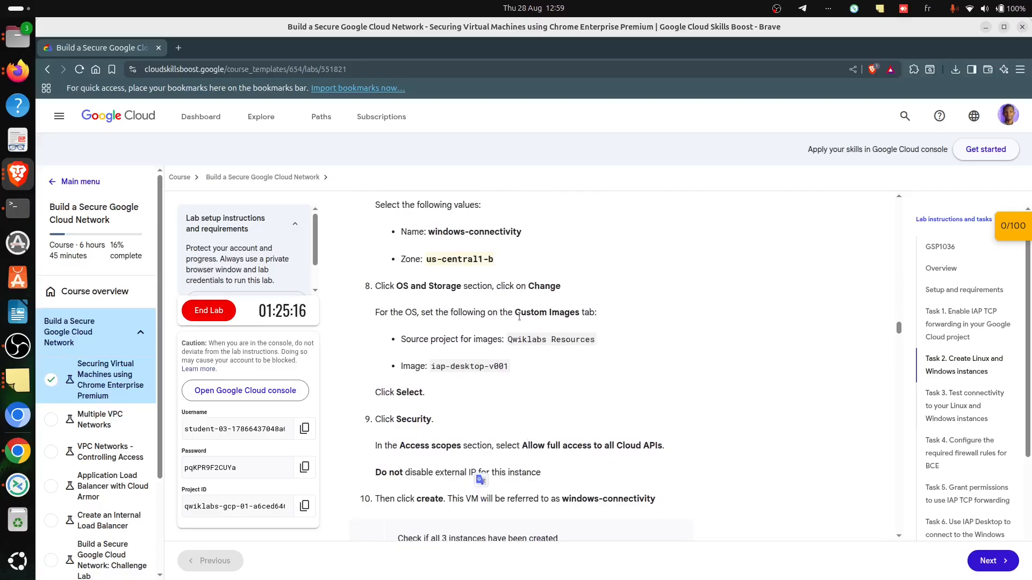
scroll(422, 279, up, 1)
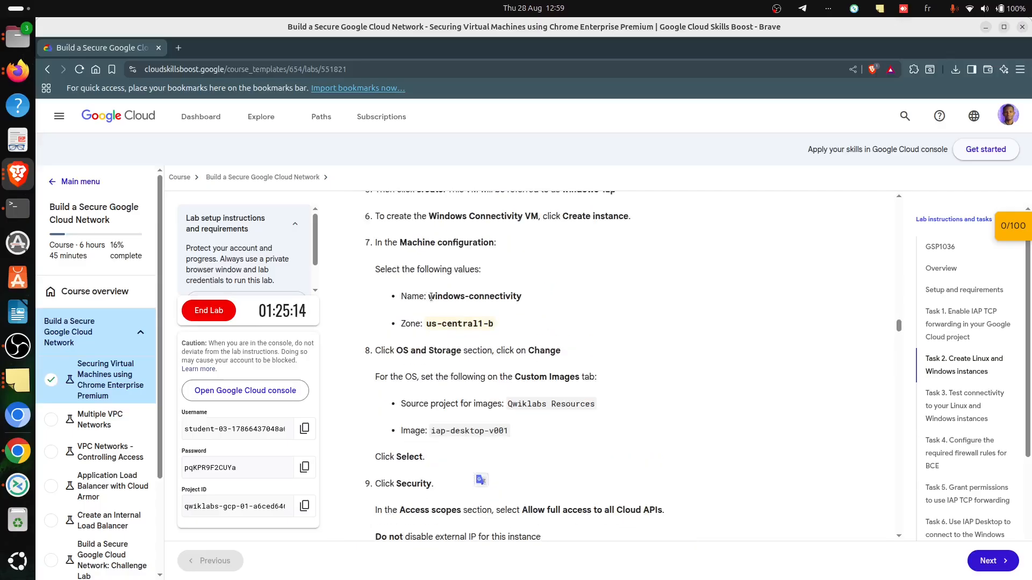
drag(426, 297, 521, 296)
key(ctrl+c)
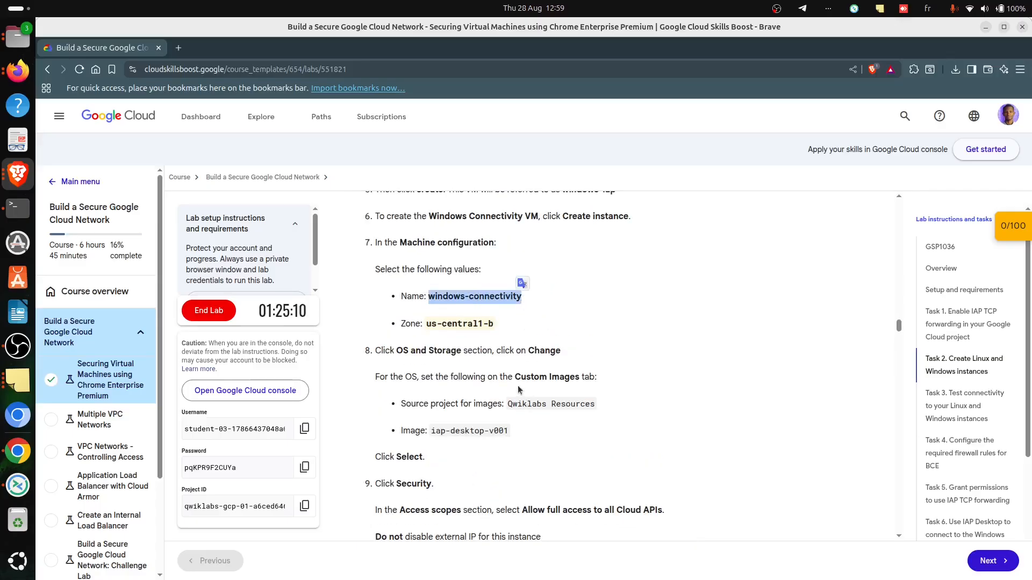
- Return to the Cloud console in Chrome and start a new VM instance named "windows-connectivity" in zone us-central1-b
key(alt+Tab)
click(313, 104)
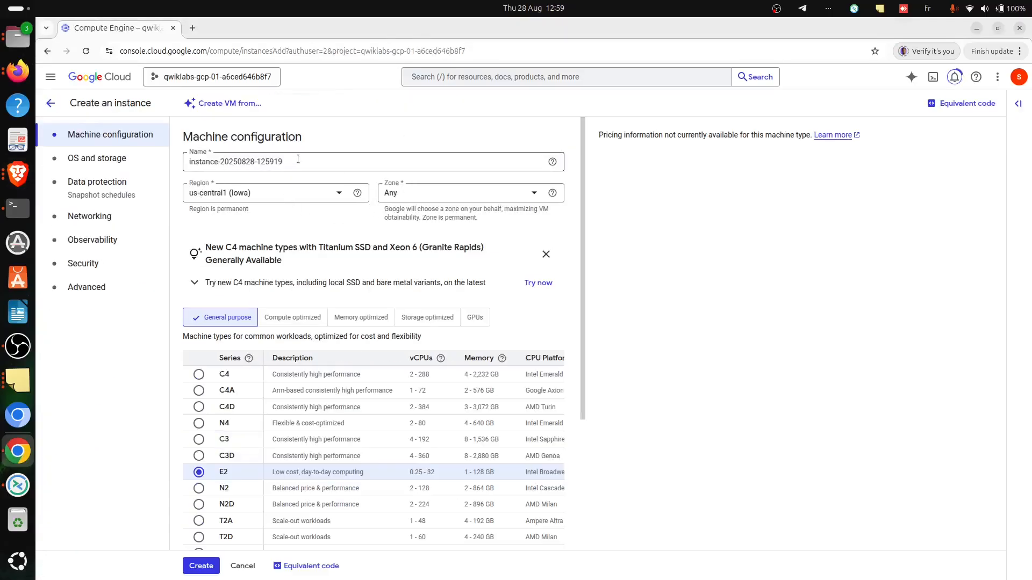
triple_click(297, 159)
key(ctrl+v)
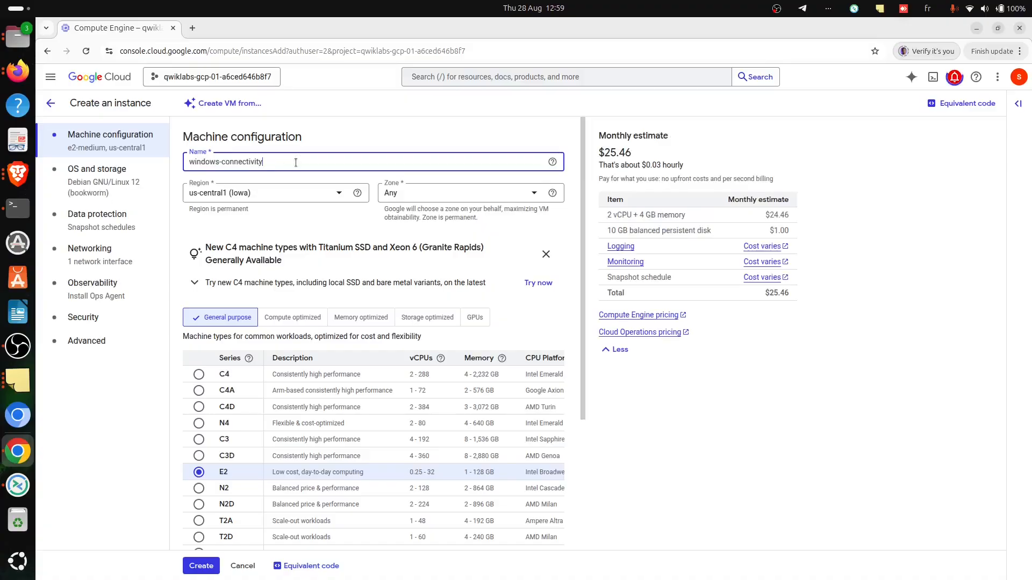
click(388, 193)
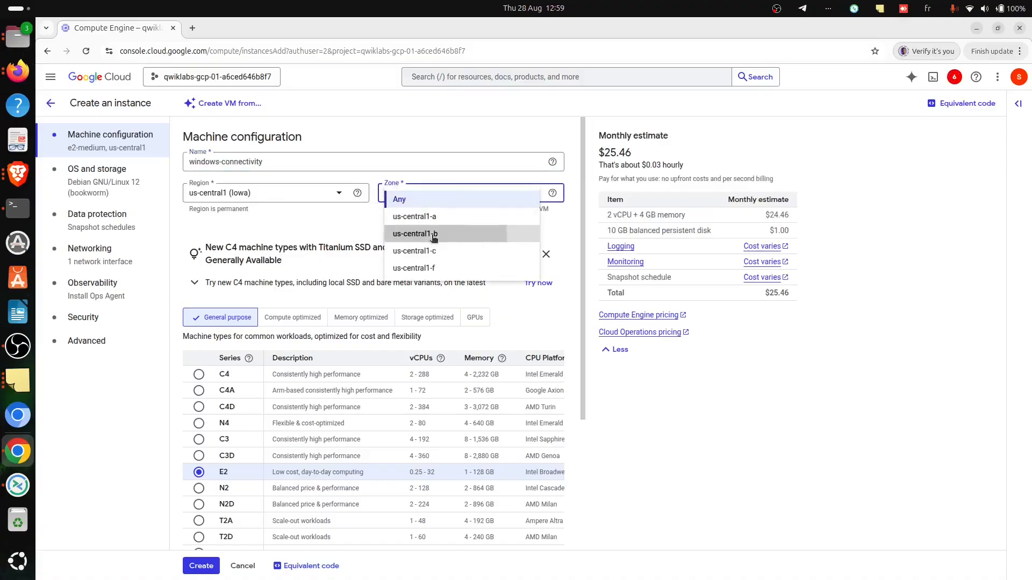
click(414, 233)
- Check the boot disk instructions in Brave, return to Chrome and set the custom images' source project to Qwiklabs Resources
key(alt+Tab)
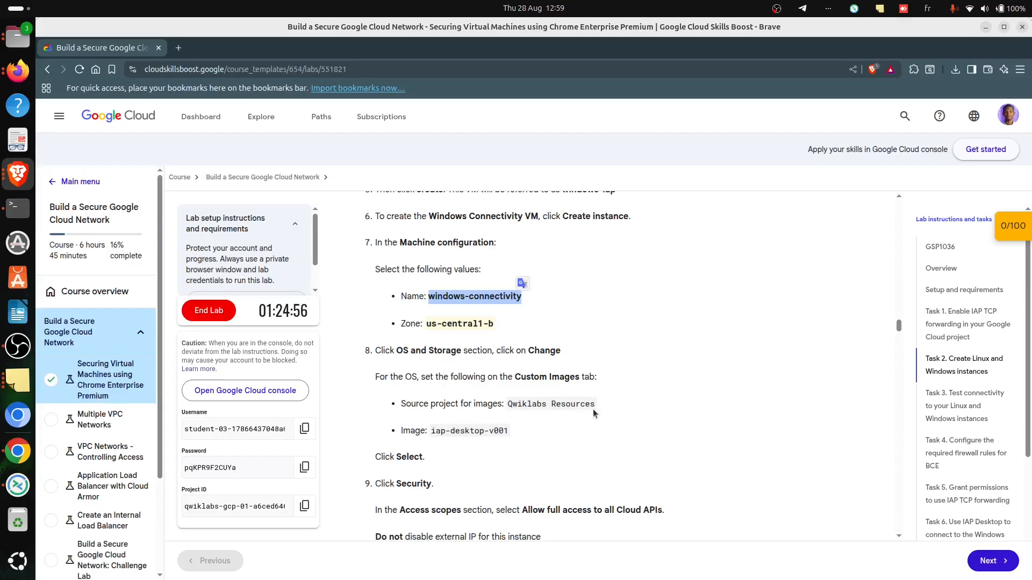
key(alt+Tab)
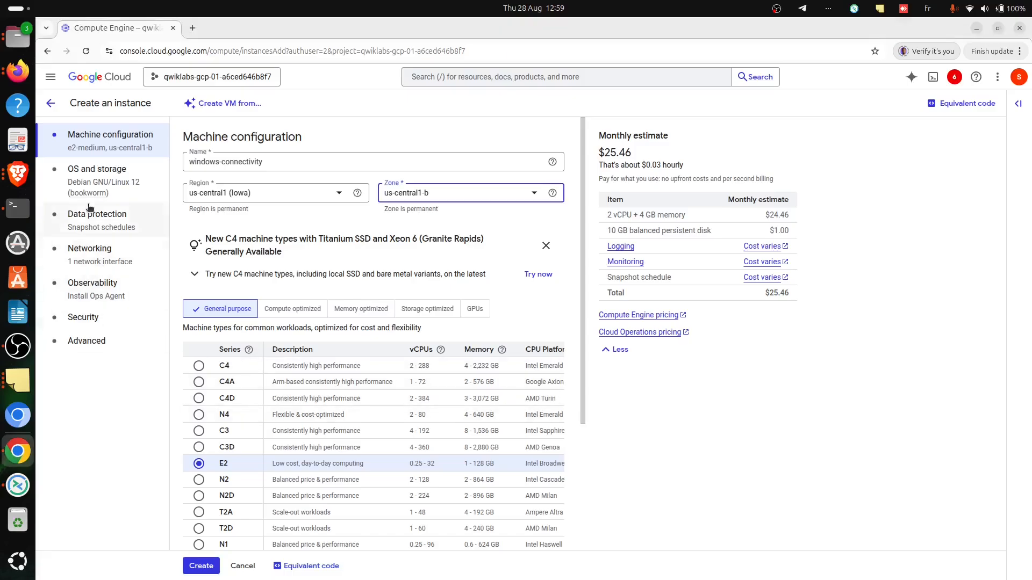
click(96, 188)
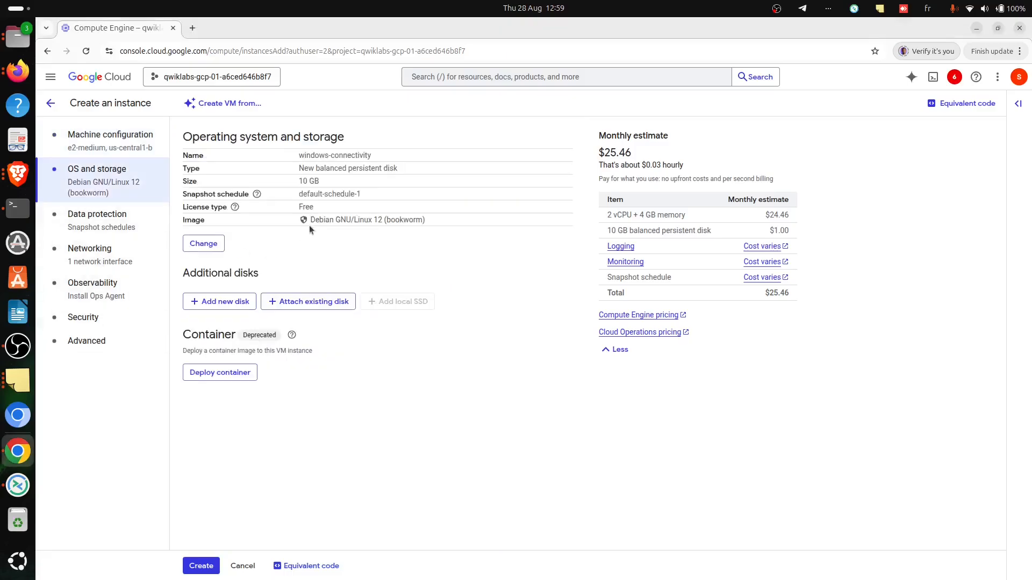
click(203, 244)
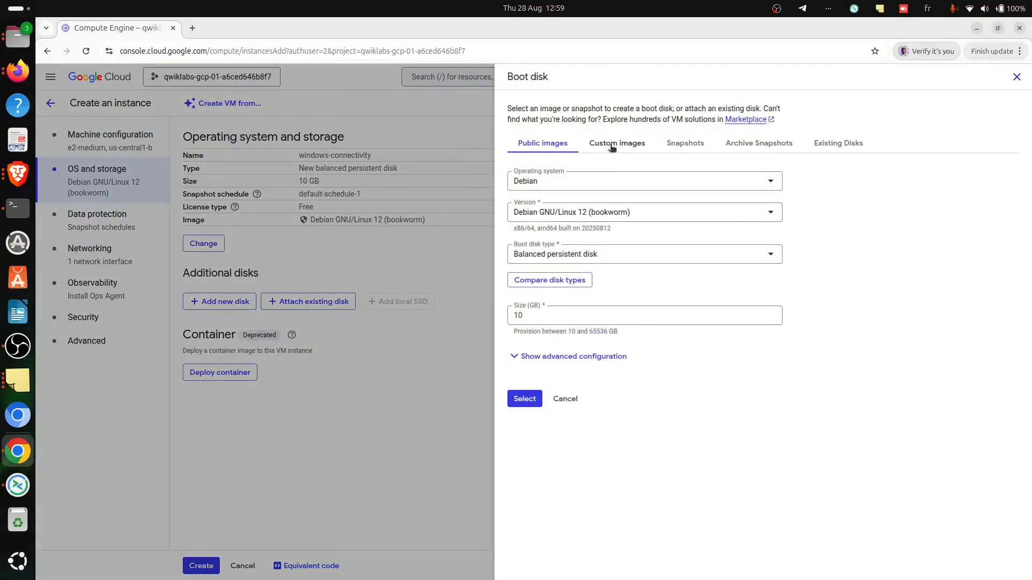
click(612, 146)
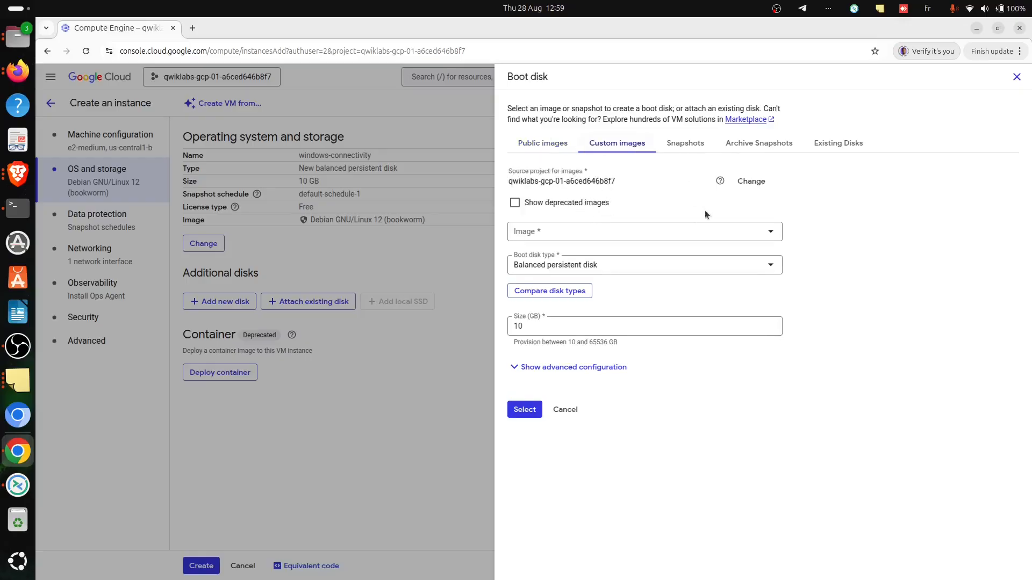
click(617, 231)
click(897, 215)
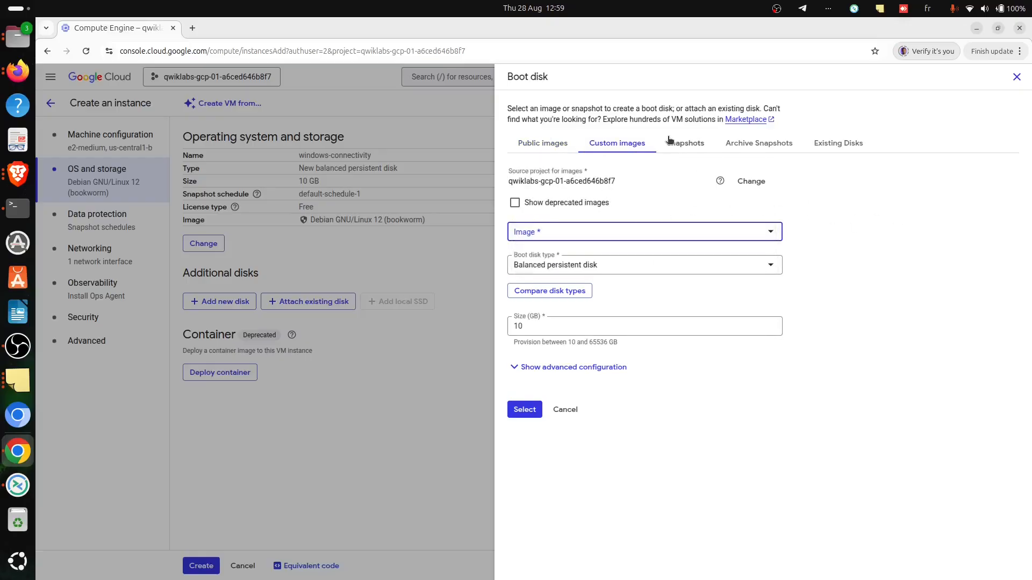
click(751, 181)
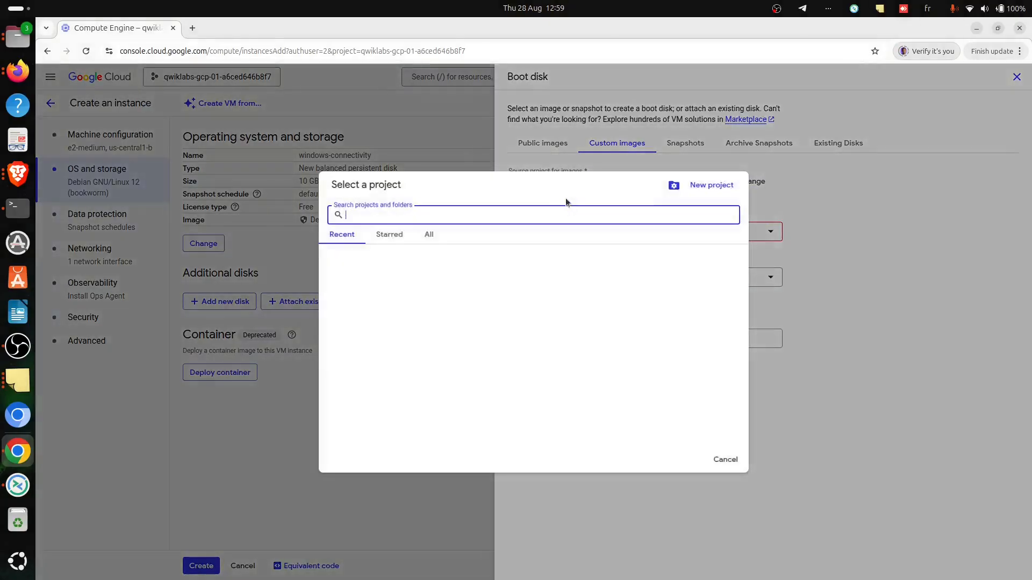
click(429, 234)
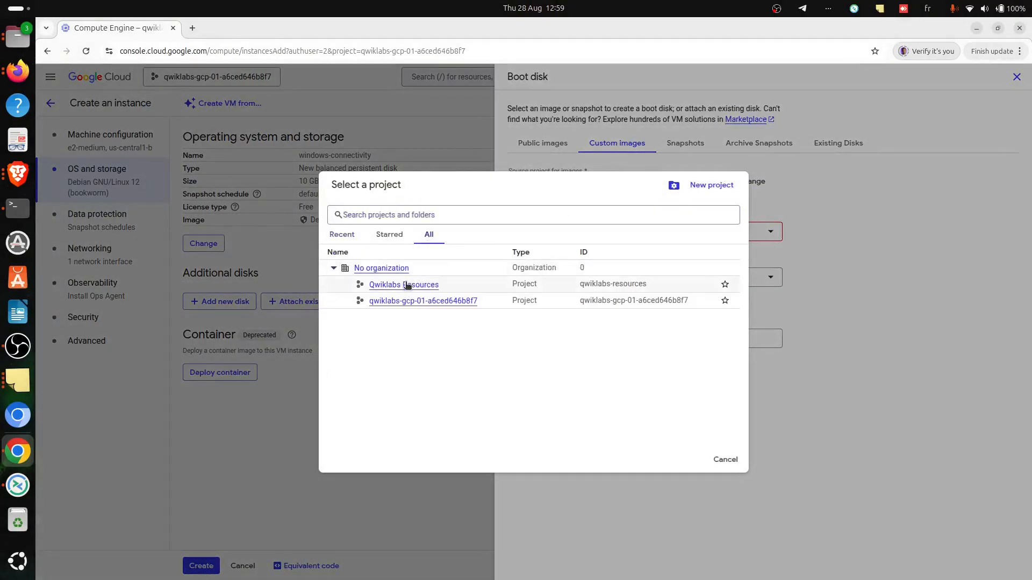
click(408, 284)
- Copy the image name from the lab instructions in Brave, return to Chrome and apply iap-desktop-v001 as the boot disk image
click(541, 231)
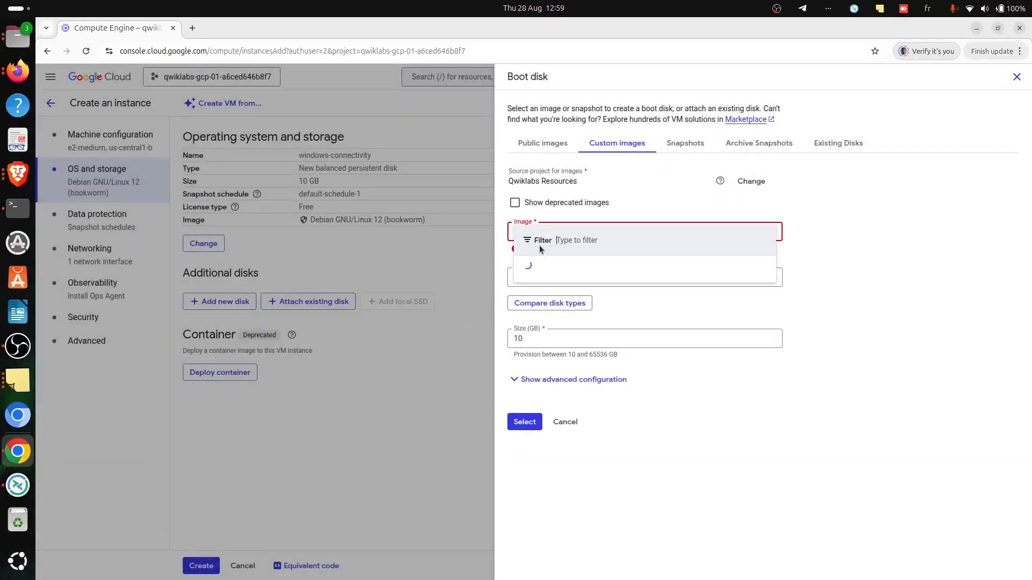
key(alt+Tab)
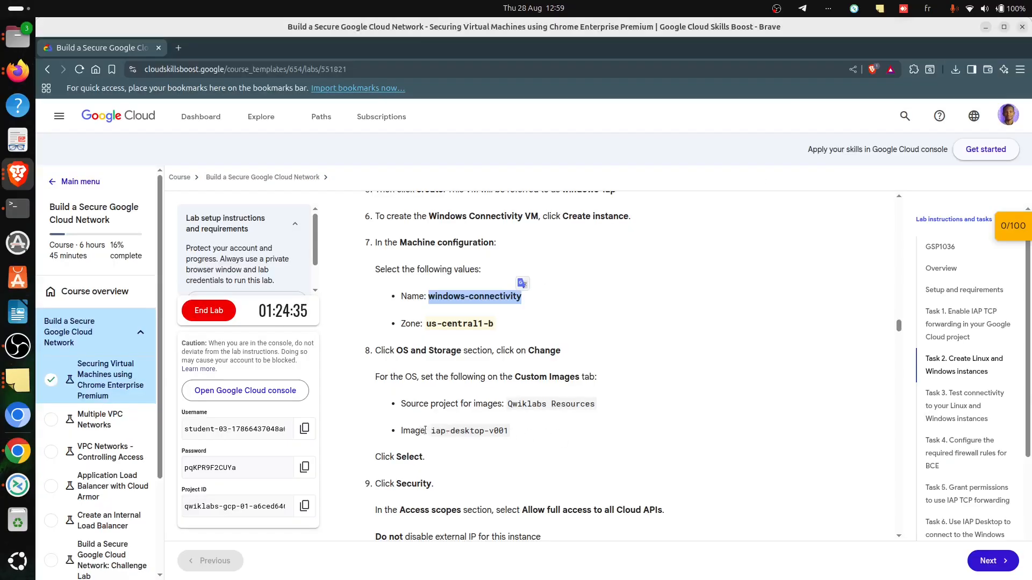
drag(431, 431, 509, 434)
key(ctrl+c)
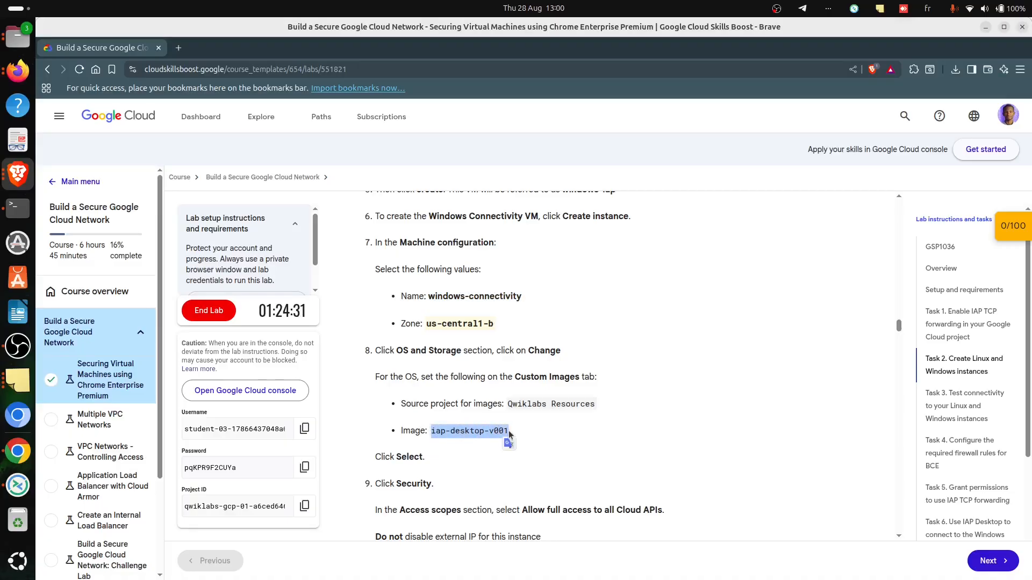
key(alt+Tab)
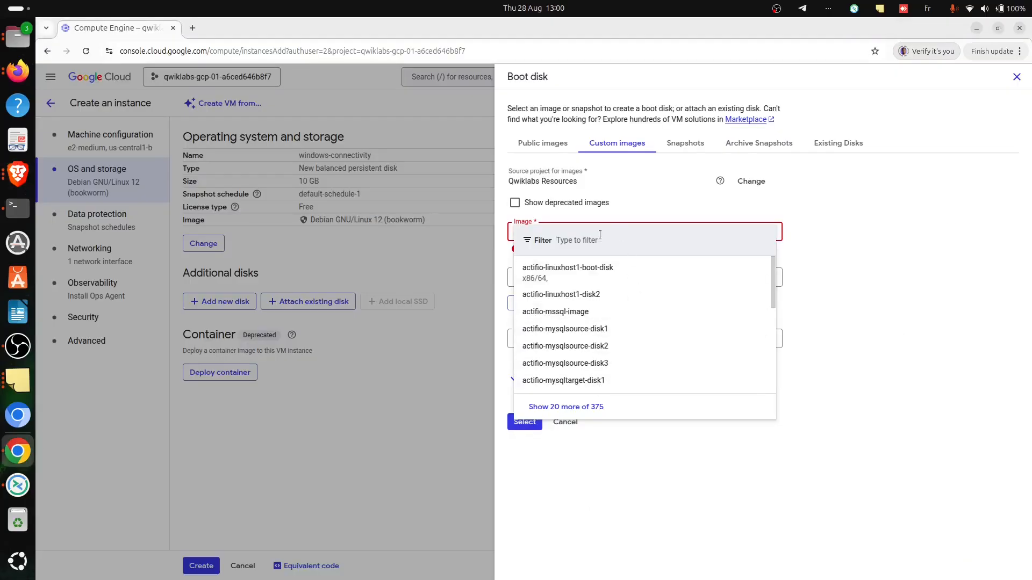
click(600, 235)
key(ctrl+v)
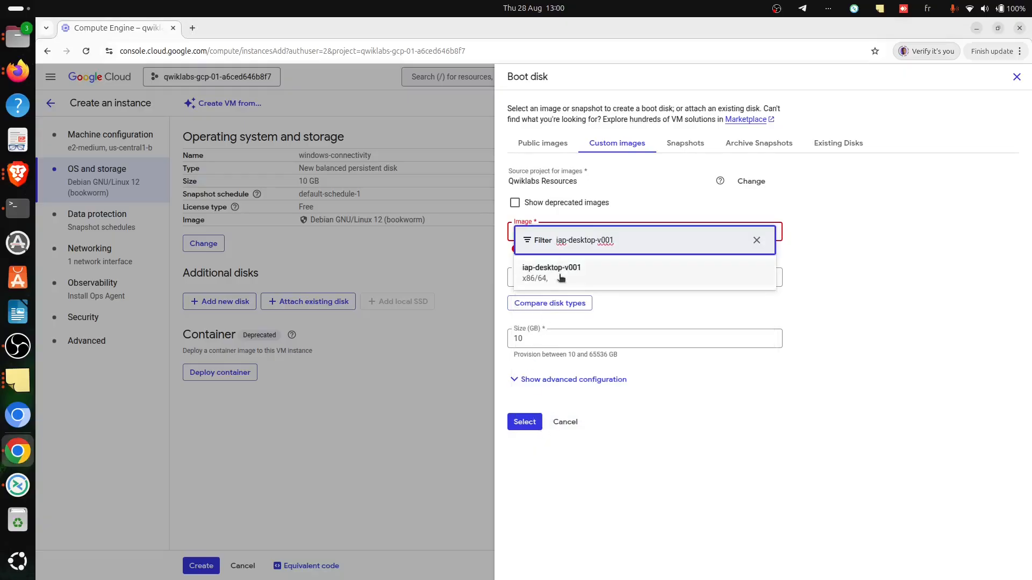
click(560, 277)
click(525, 421)
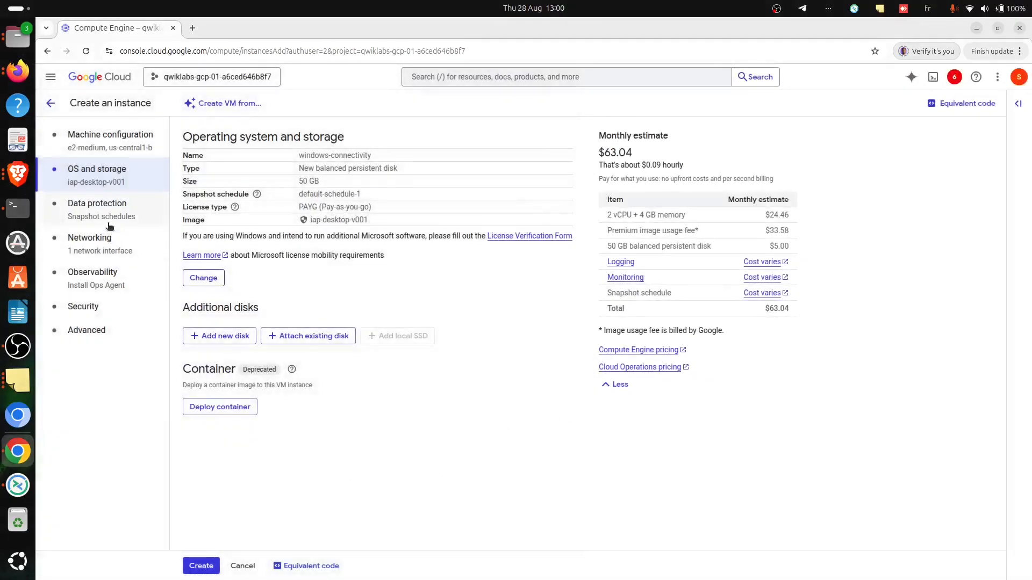
- Following the security instructions in Brave, set the instance's access scopes in Chrome to "Allow full access to all Cloud APIs" and recheck the instructions
key(alt+Tab)
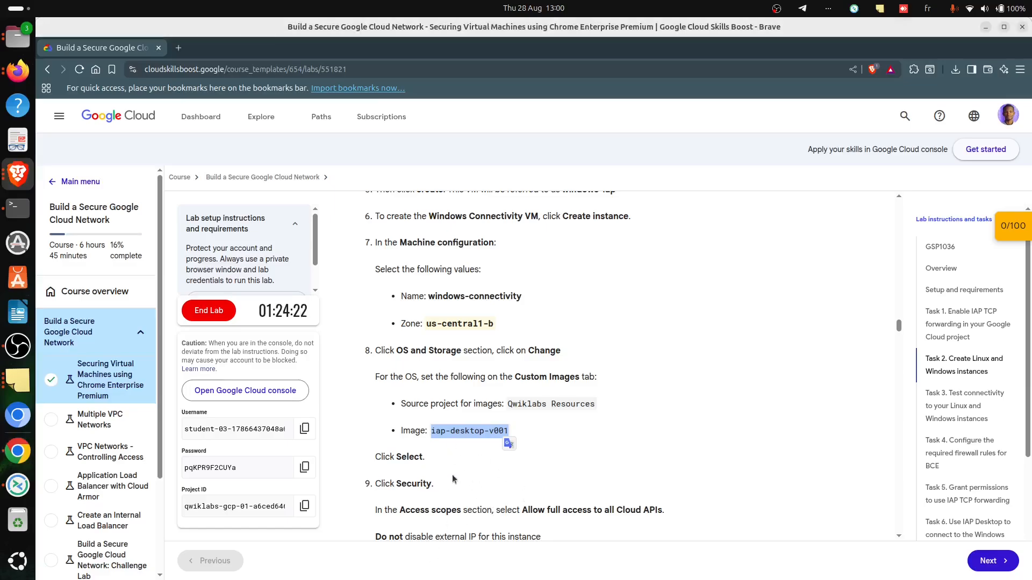
scroll(452, 476, down, 1)
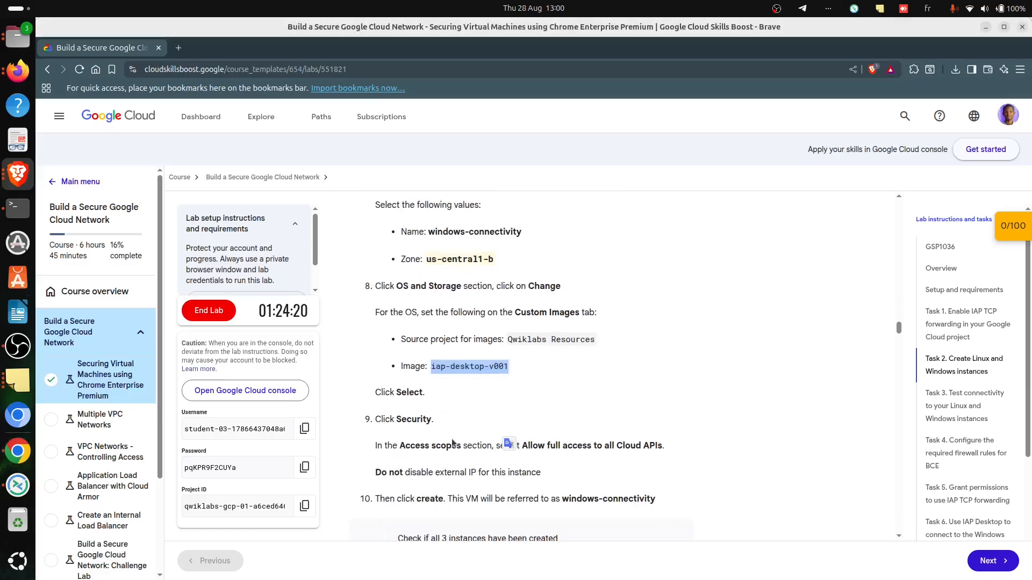
key(alt+Tab)
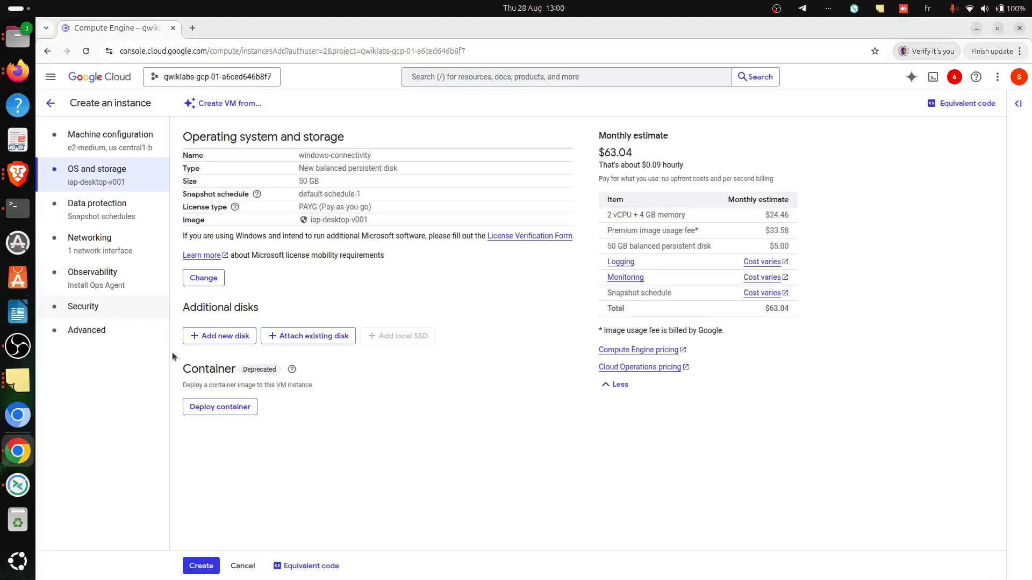
key(alt+Tab)
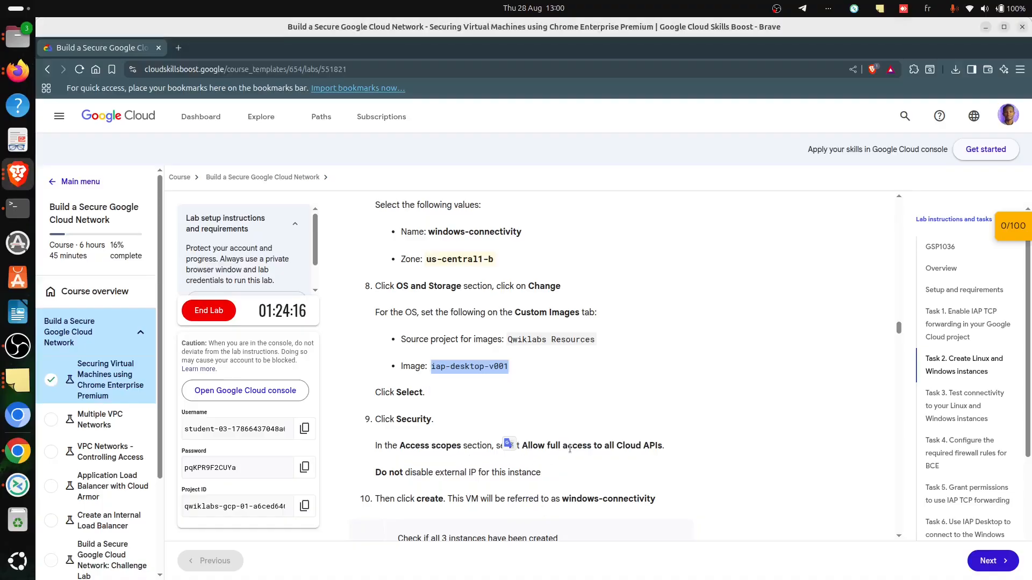
key(alt+Tab)
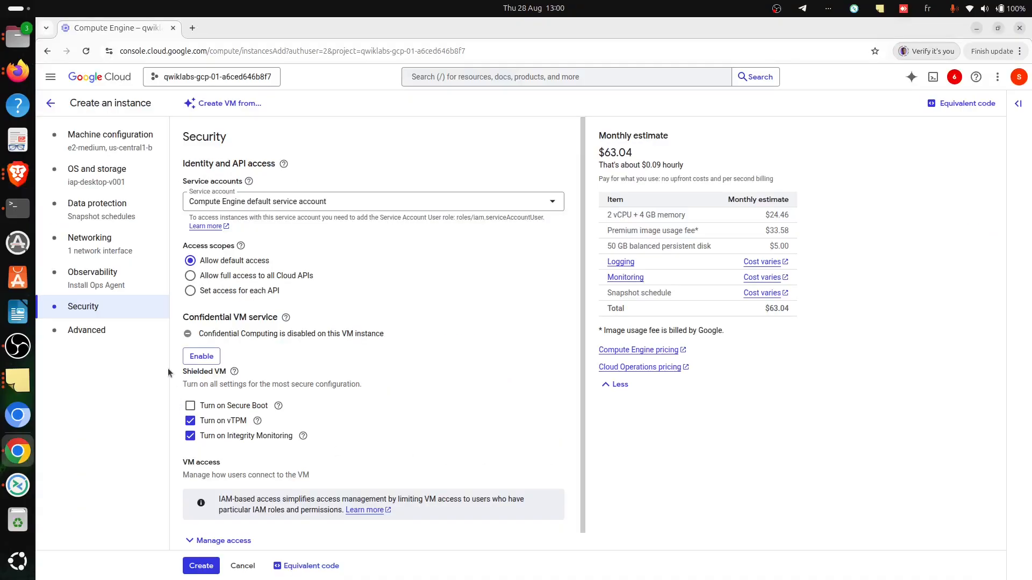
click(239, 277)
key(alt+Tab)
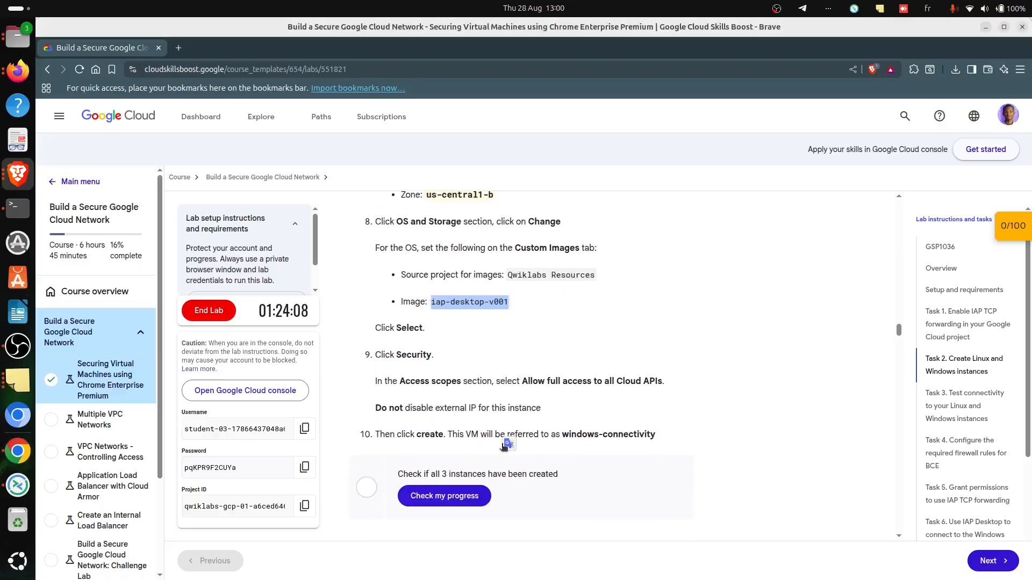
key(alt+Tab)
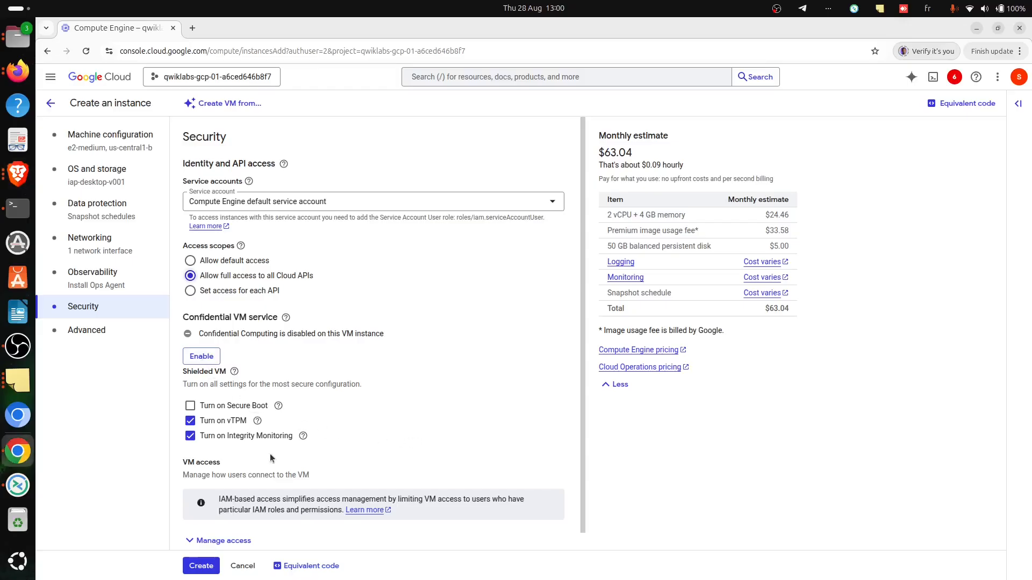
- Create the windows-connectivity VM, switch to the lab page in Brave and check the progress for all three instances
scroll(271, 458, down, 1)
click(201, 566)
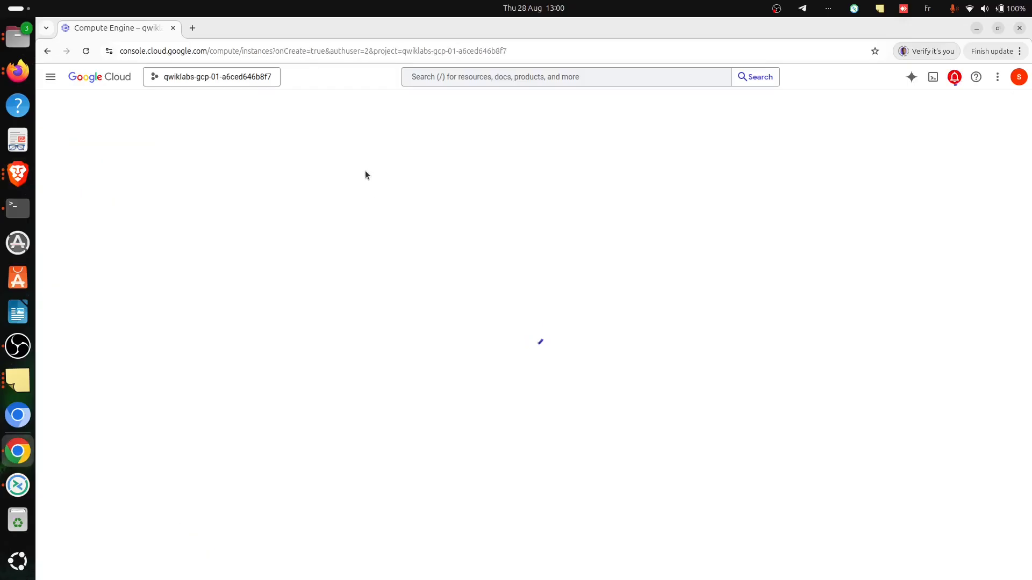
key(alt+Tab)
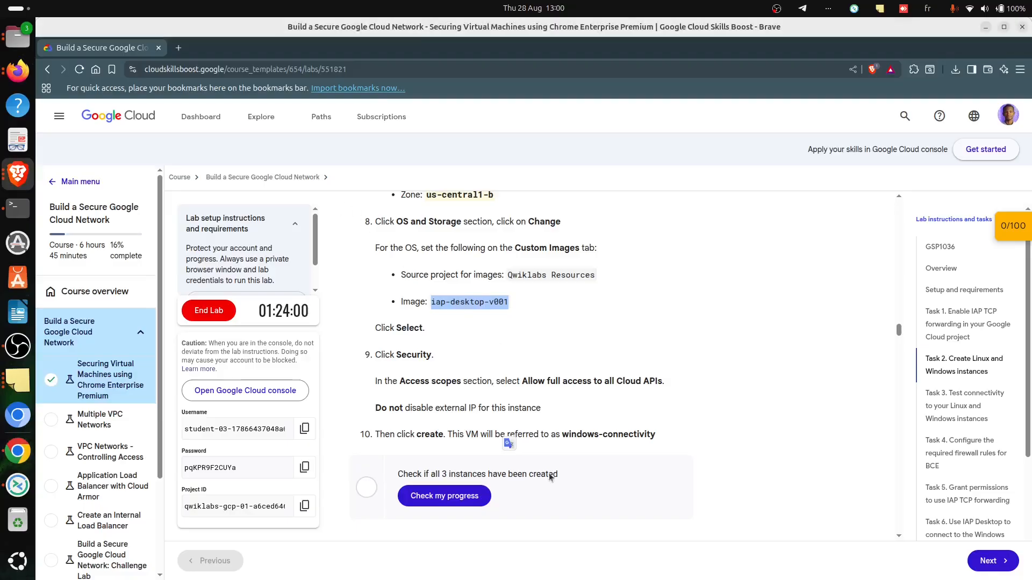
scroll(478, 435, down, 5)
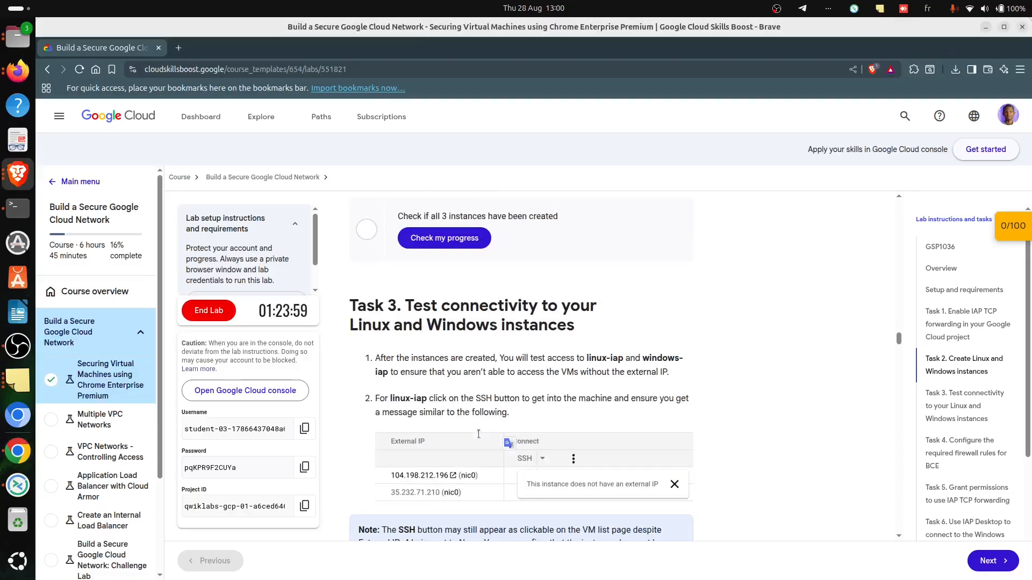
click(468, 239)
- Return to Chrome, try an SSH-in-browser connection to linux-iap with authorization granted, and close the connection window
key(alt+Tab)
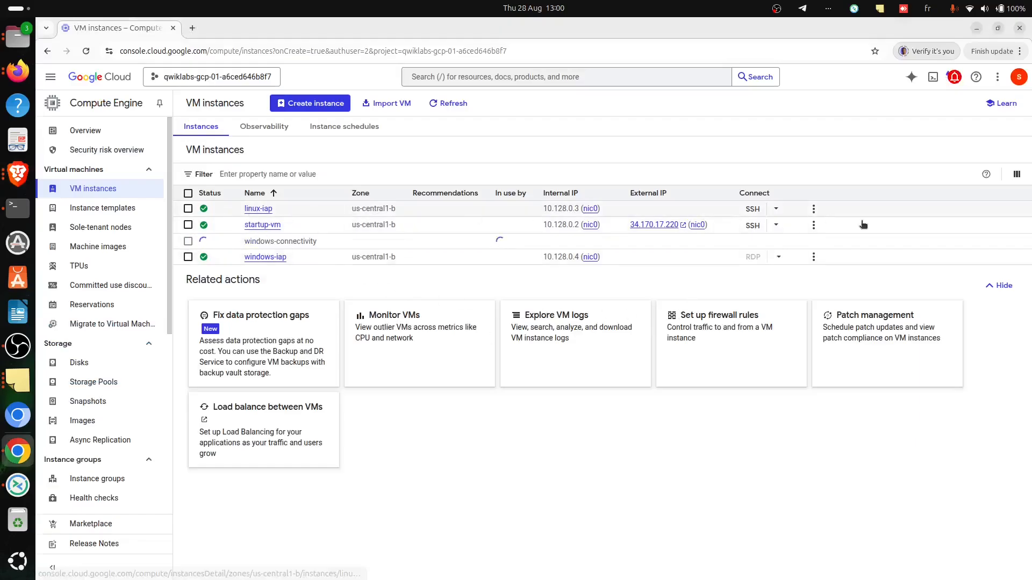
click(747, 224)
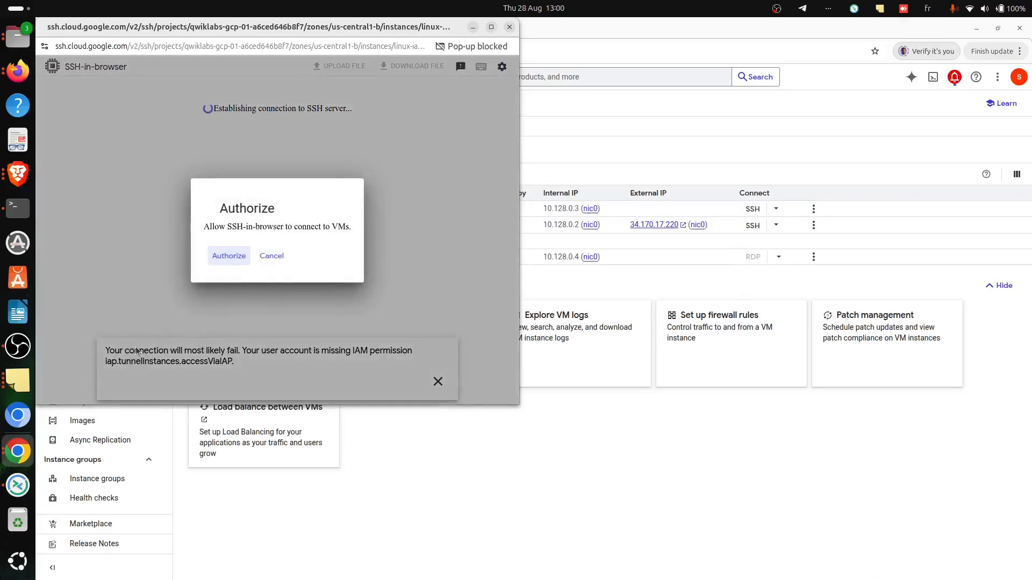
click(229, 255)
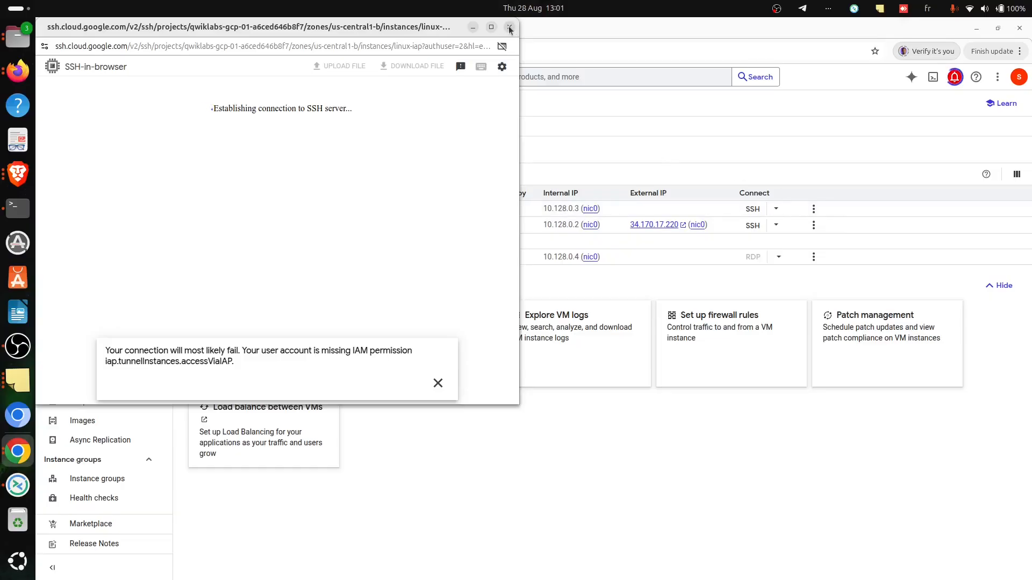
click(438, 382)
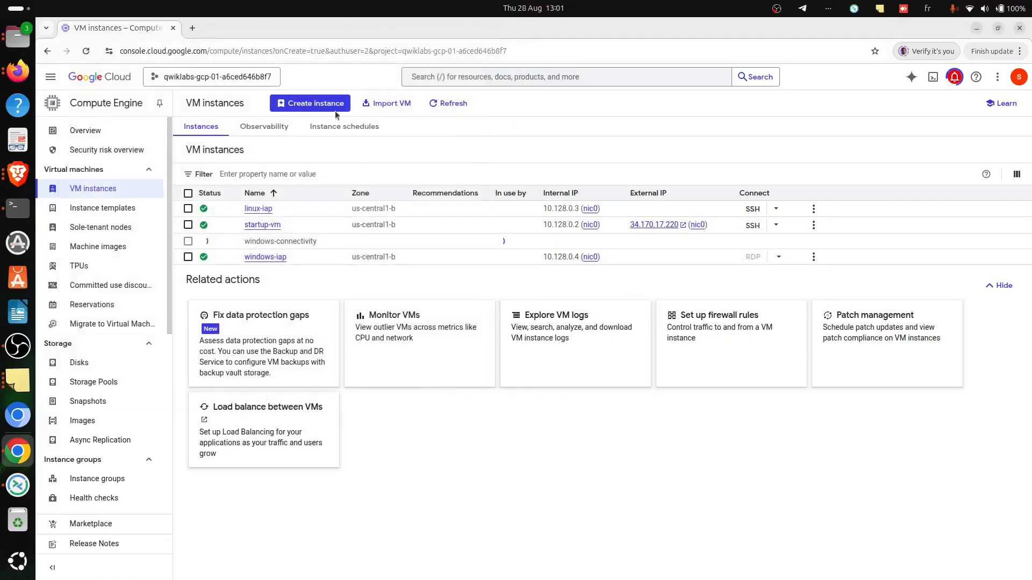
- Read the windows-iap RDP test instructions in Brave and compare them with the instance's RDP option in Chrome's VM list
key(alt+Tab)
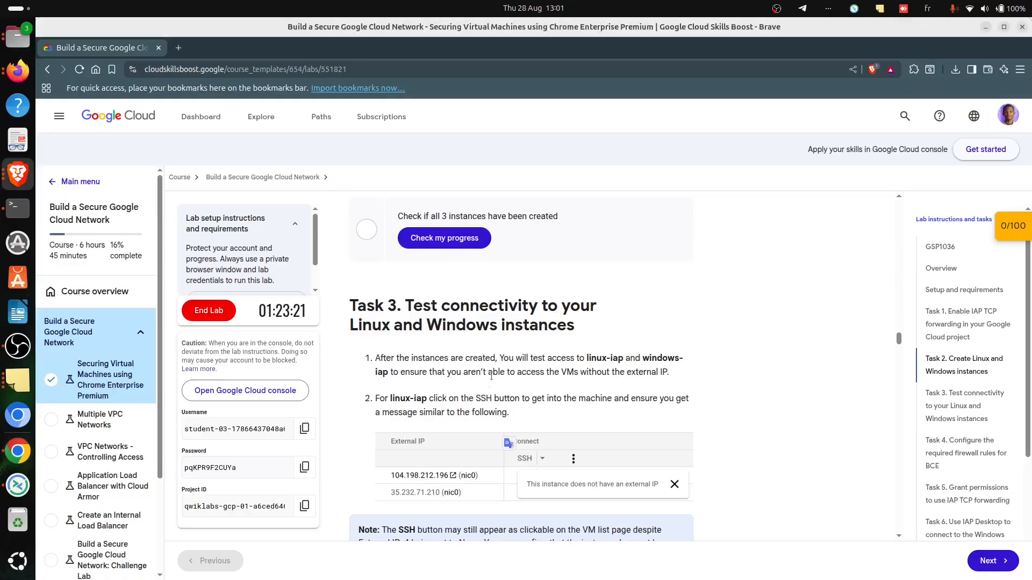
scroll(519, 371, down, 5)
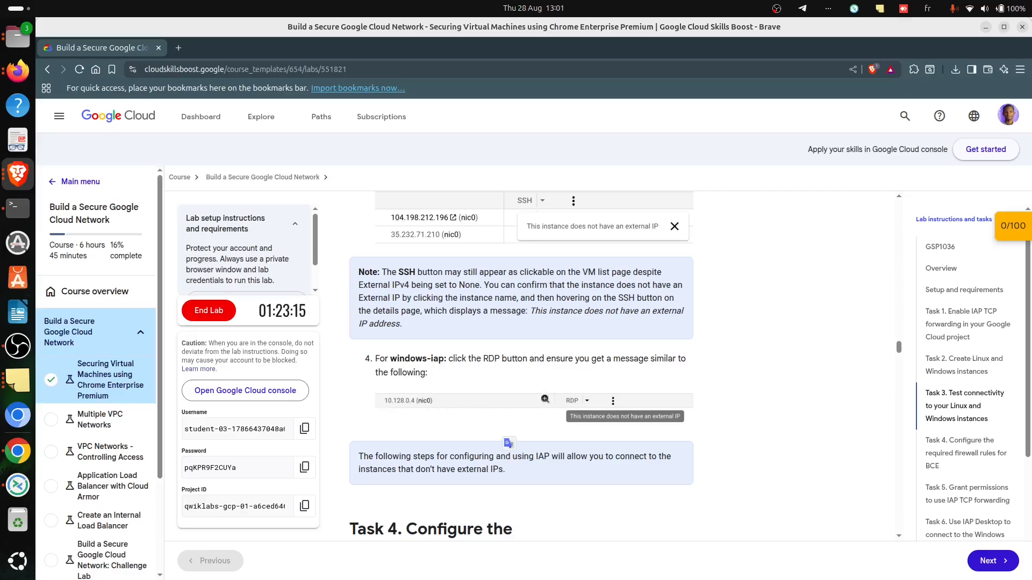
key(alt+Tab)
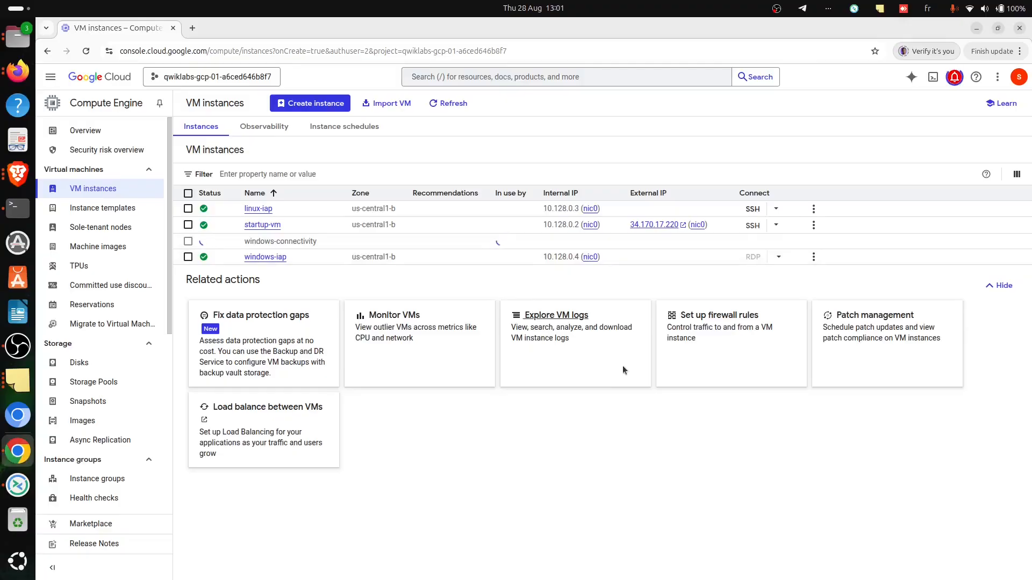
key(alt+Tab)
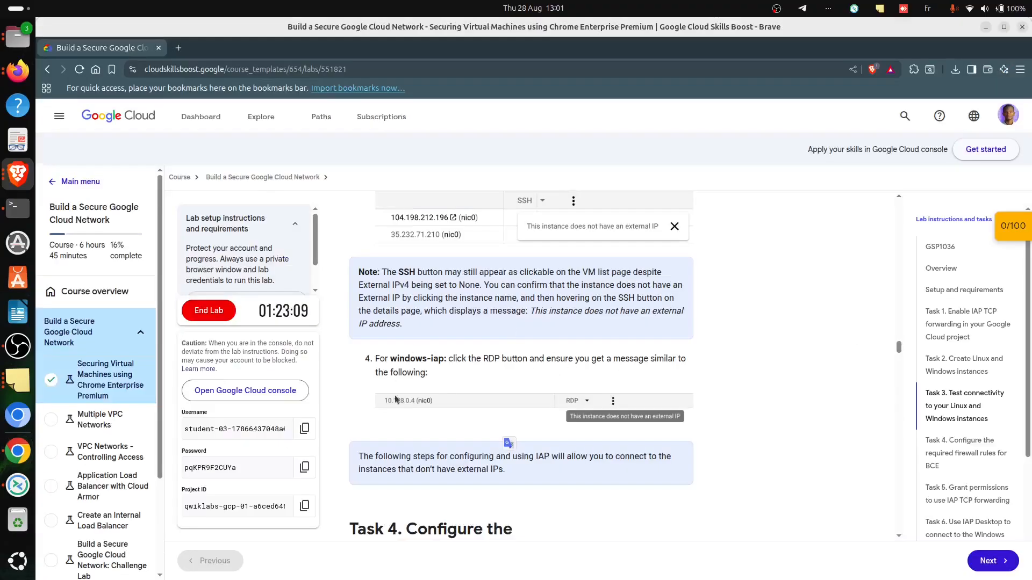
scroll(546, 333, down, 2)
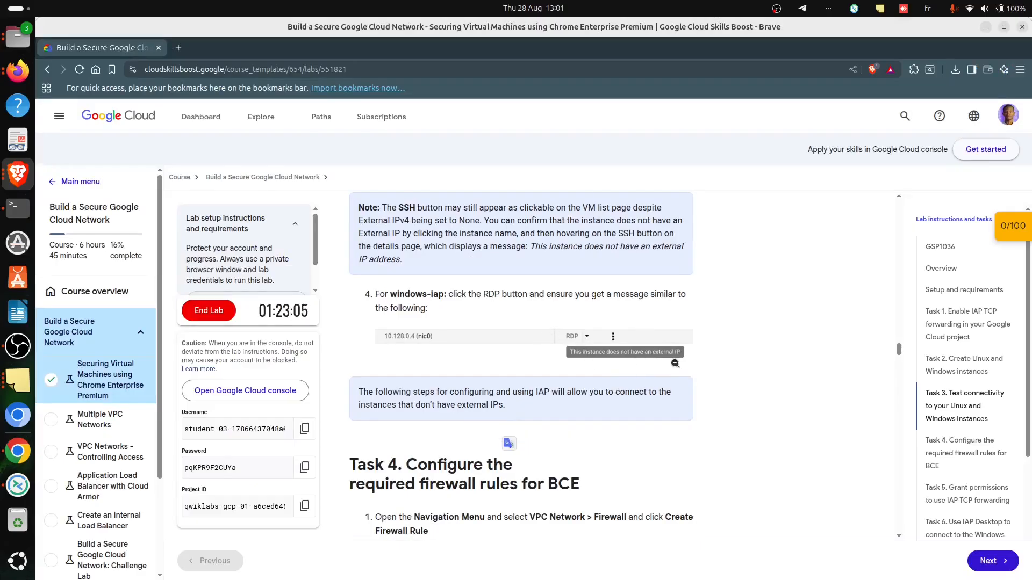
key(alt+Tab)
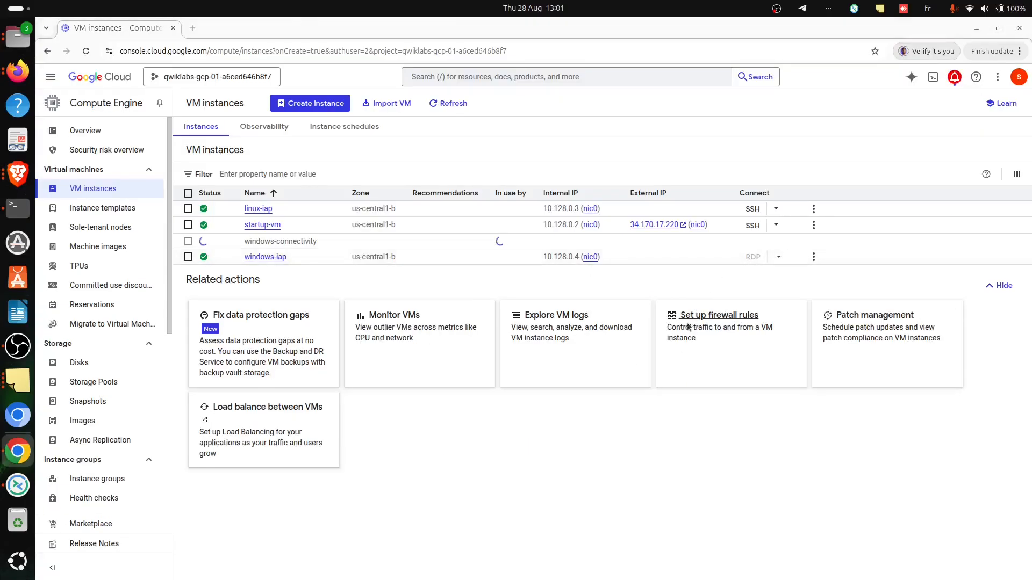
- Review the Task 4 firewall rule instructions in Brave, return to Chrome and open the VPC Network firewall page
key(alt+Tab)
scroll(462, 402, down, 1)
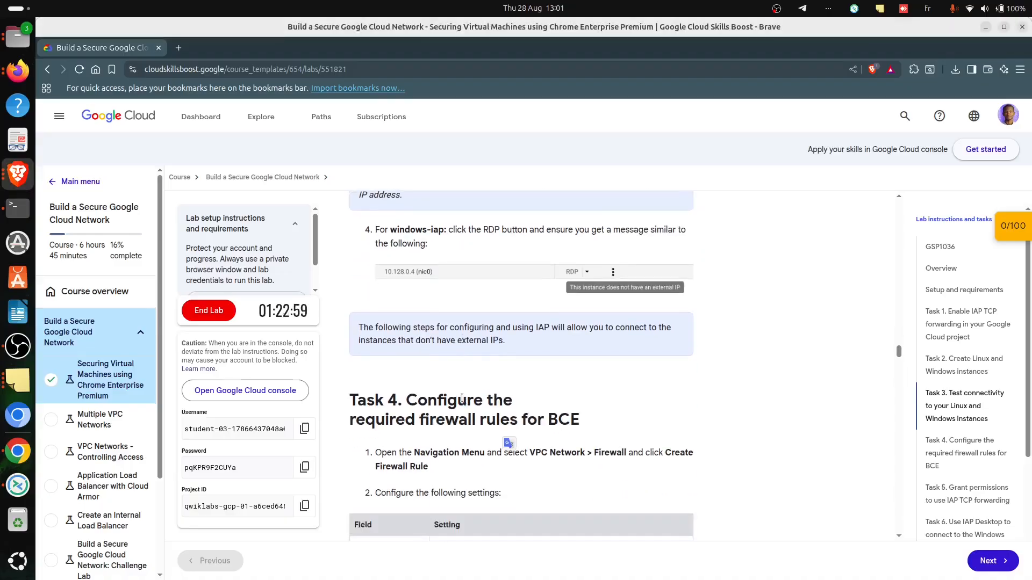
scroll(462, 400, up, 1)
scroll(462, 399, down, 1)
scroll(459, 399, down, 1)
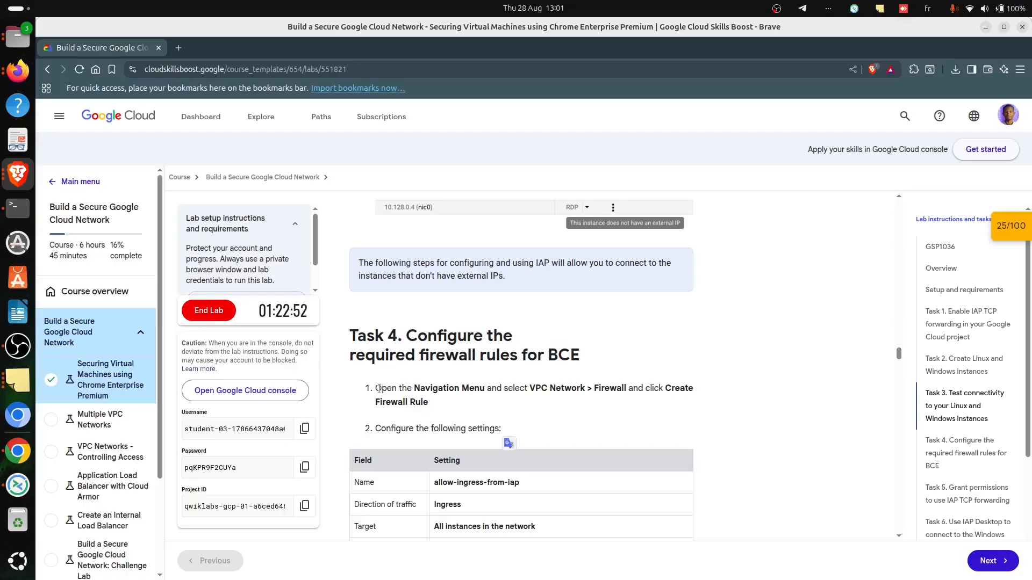
scroll(416, 404, down, 1)
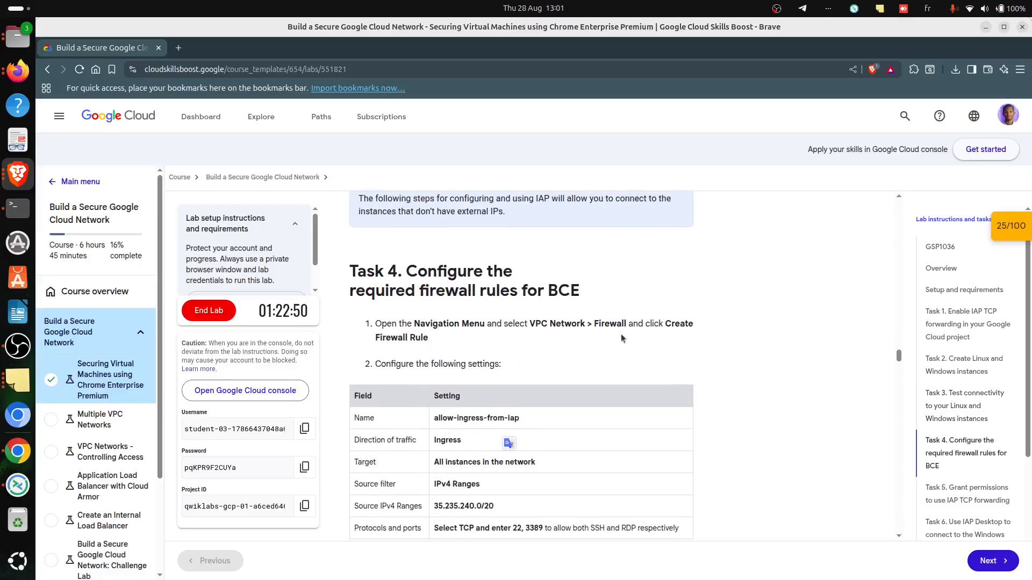
key(alt+Tab)
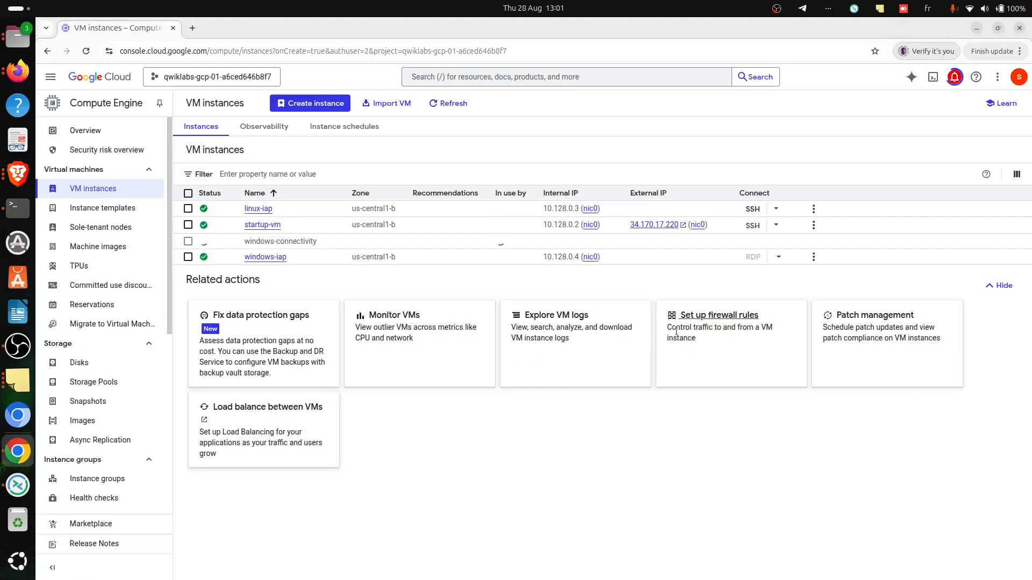
key(alt+Tab)
key(alt+Tab)
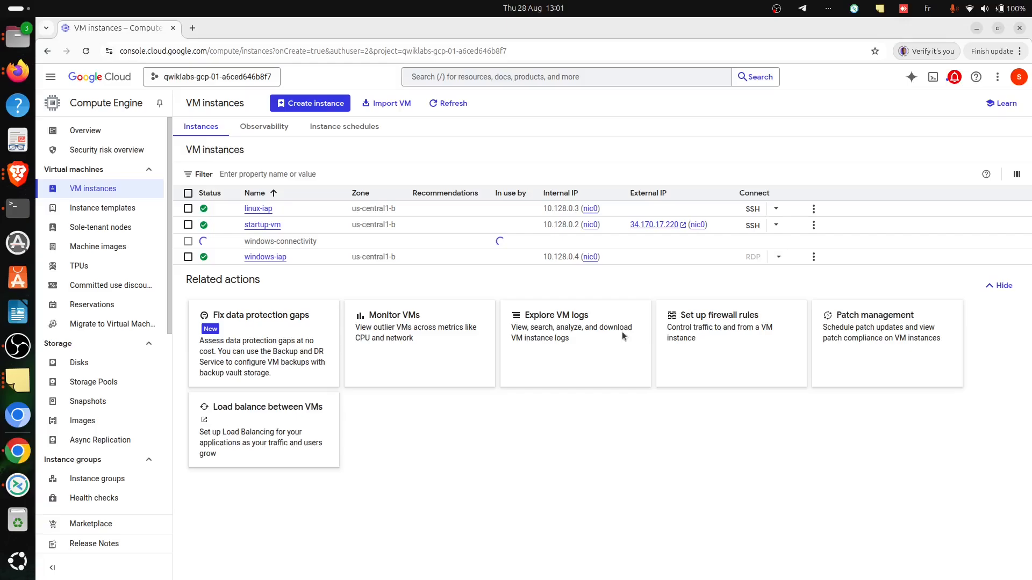
click(50, 77)
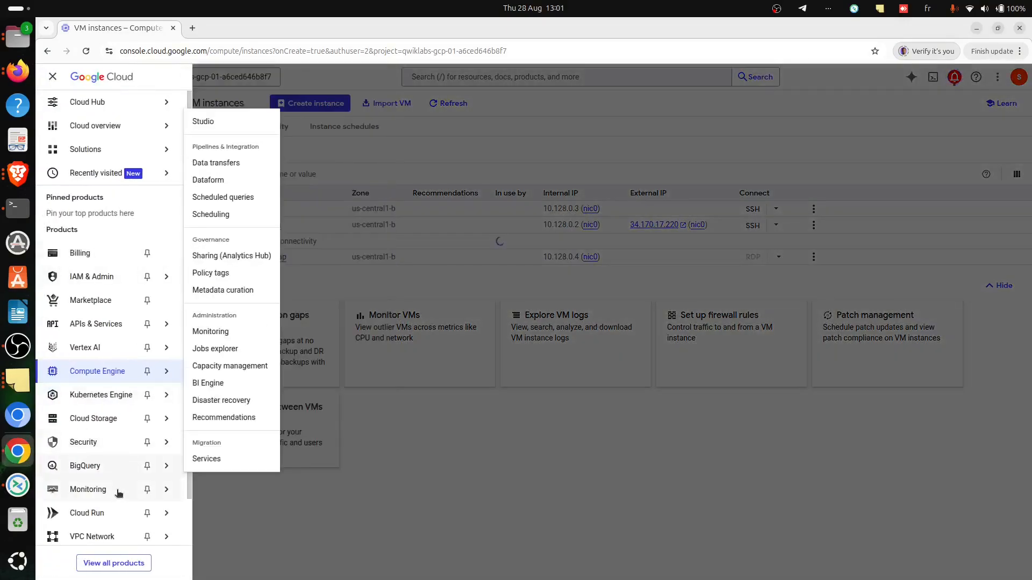
mouse_move(94, 537)
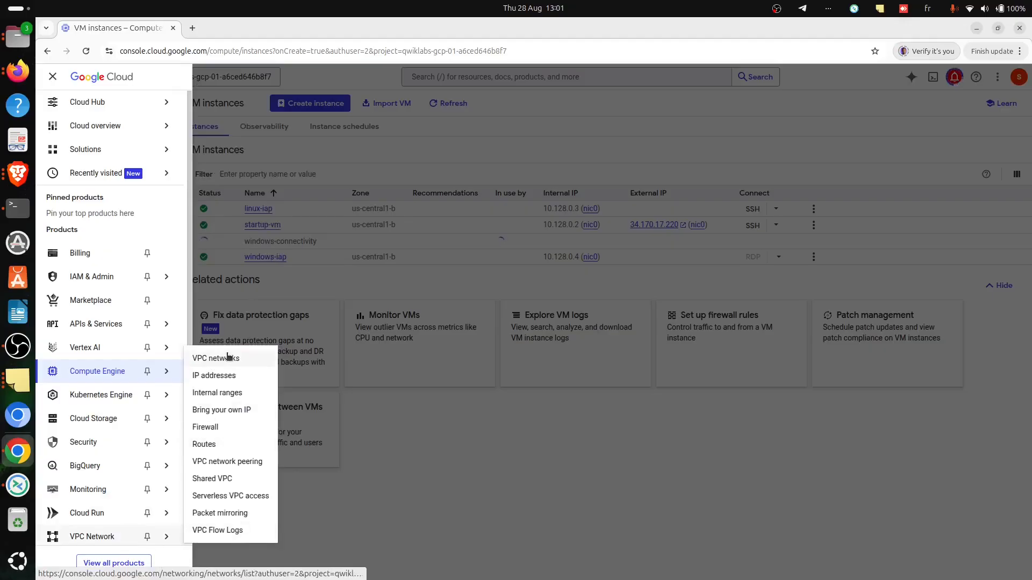
click(204, 427)
- Copy the rule name from the lab instructions in Brave and start a new firewall rule in Chrome named "allow-ingress-from-iap"
key(alt+Tab)
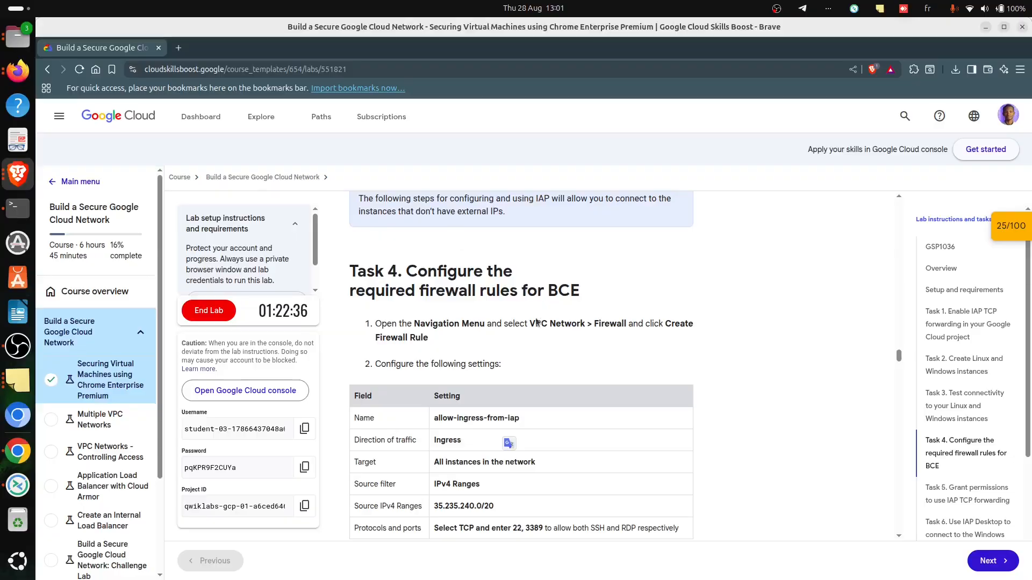
triple_click(454, 416)
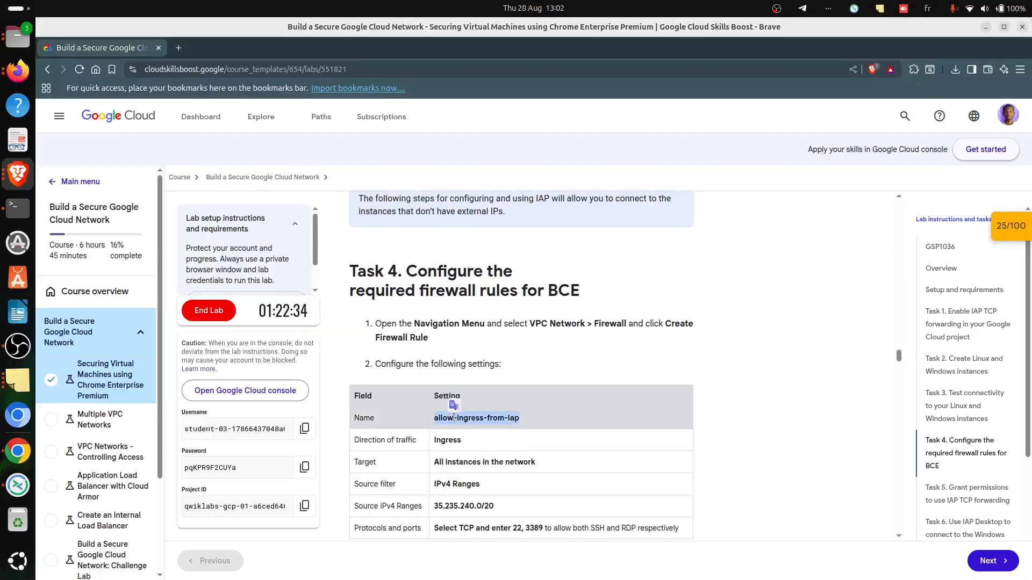
key(alt+Tab)
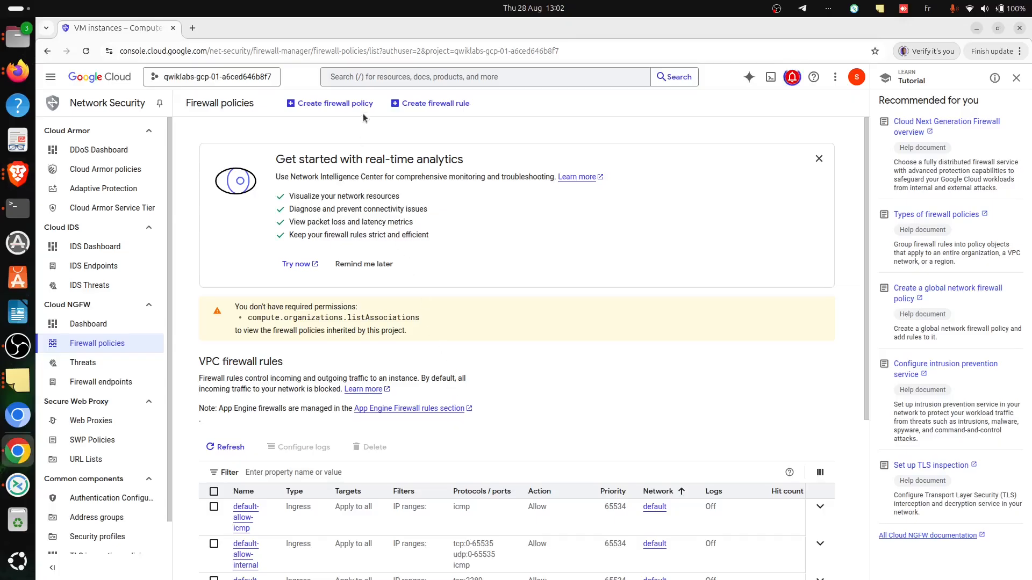
click(407, 102)
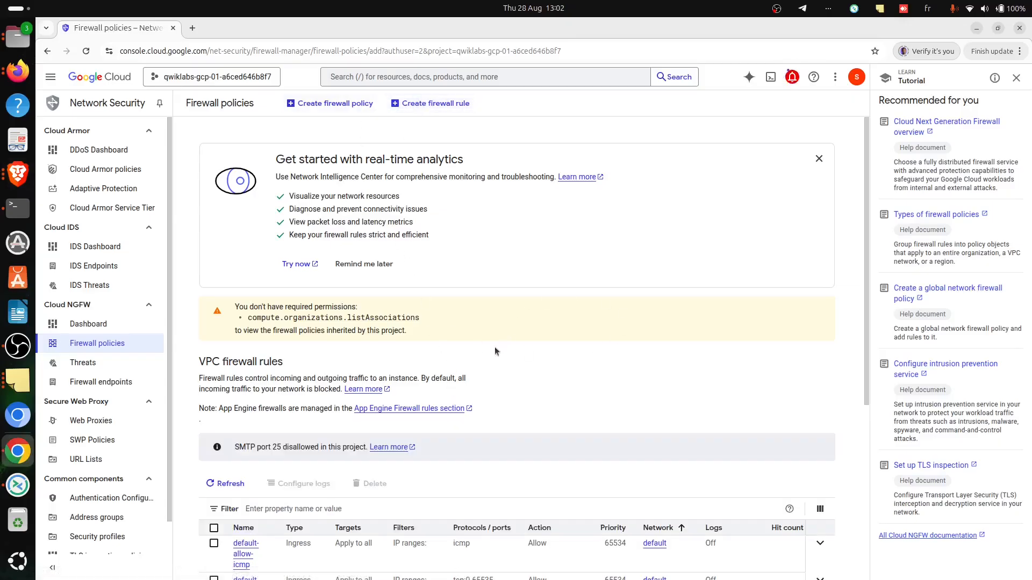
click(240, 172)
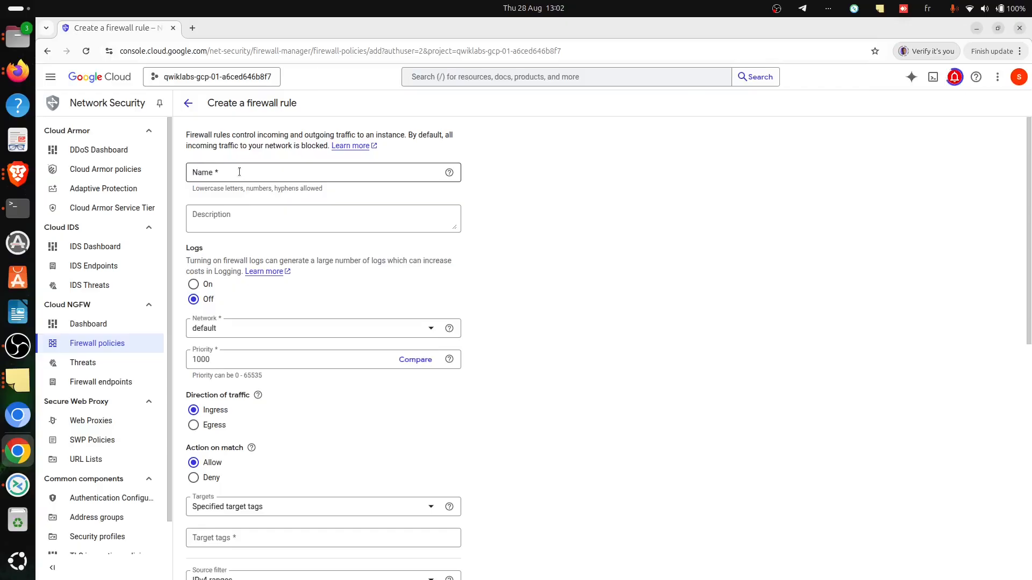
click(290, 191)
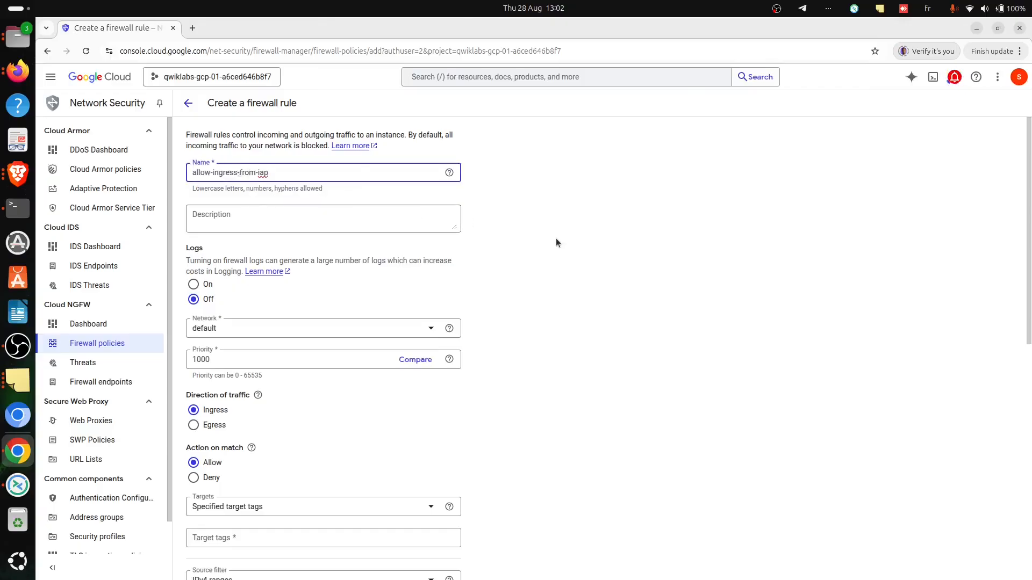
- Check the traffic direction and target settings in Brave, return to Chrome and set the rule's targets to "All instances in the network"
key(alt+Tab)
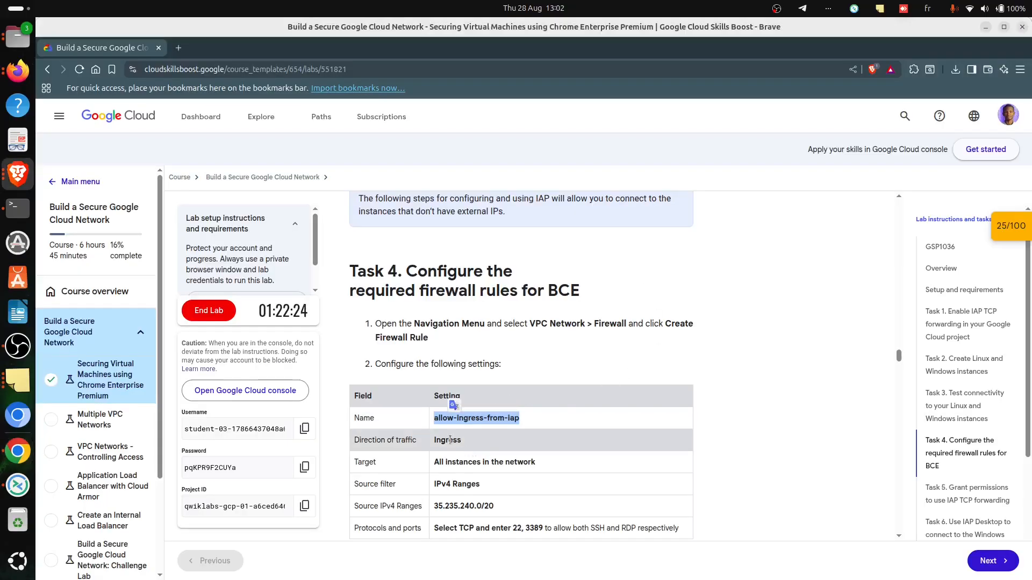
key(alt+Tab)
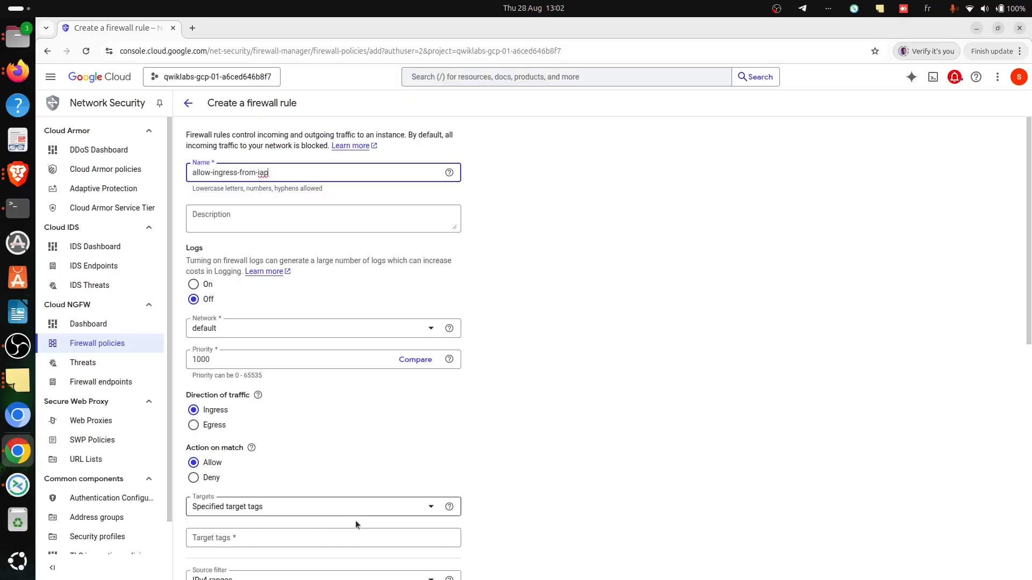
key(alt+Tab)
key(alt+Tab)
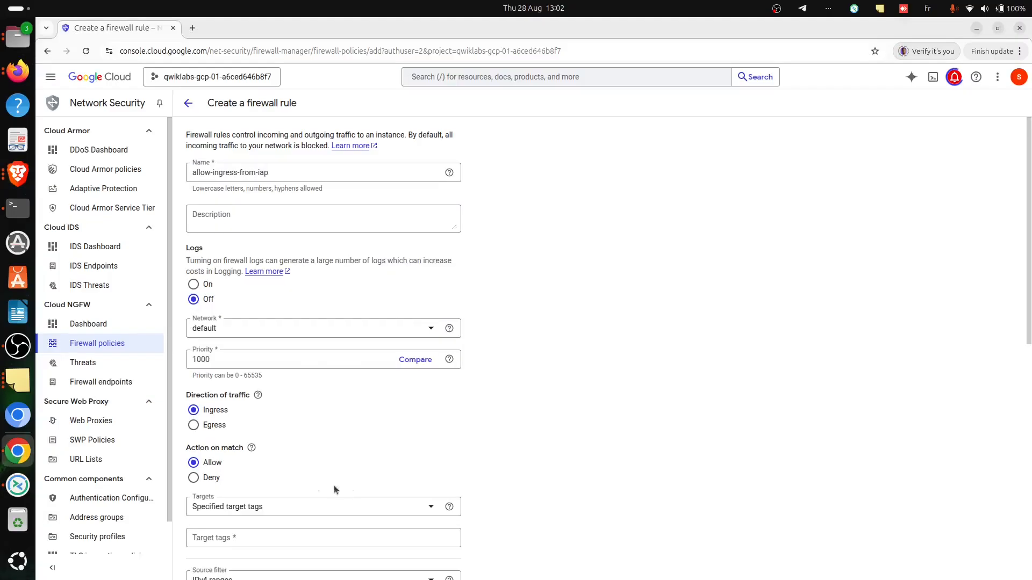
click(259, 507)
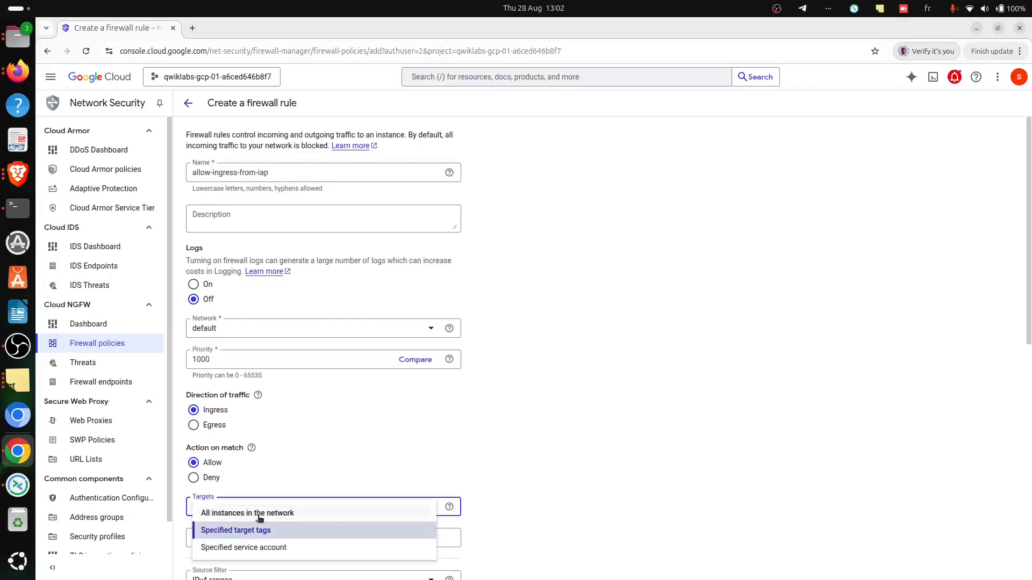
click(259, 513)
- Copy the source range from the lab instructions in Brave and enter "35.235.240.0/20" as the rule's source IPv4 ranges in Chrome
key(alt+Tab)
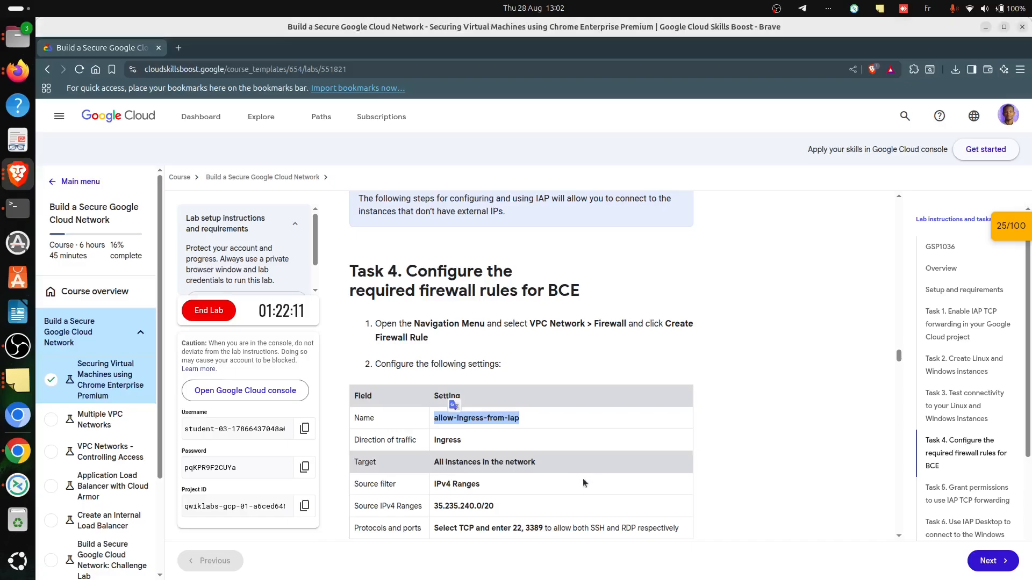
triple_click(443, 506)
key(ctrl+c)
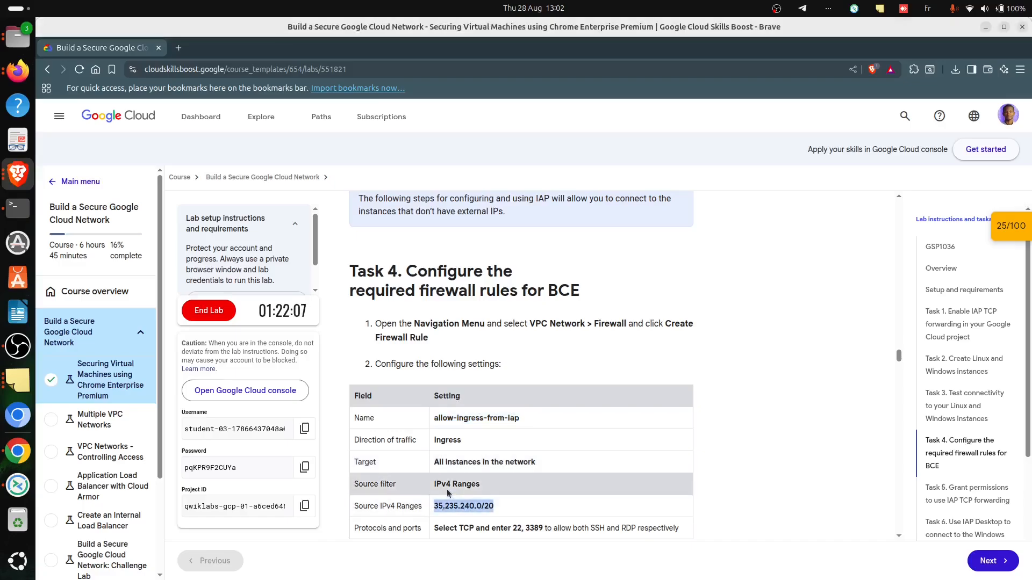
key(alt+Tab)
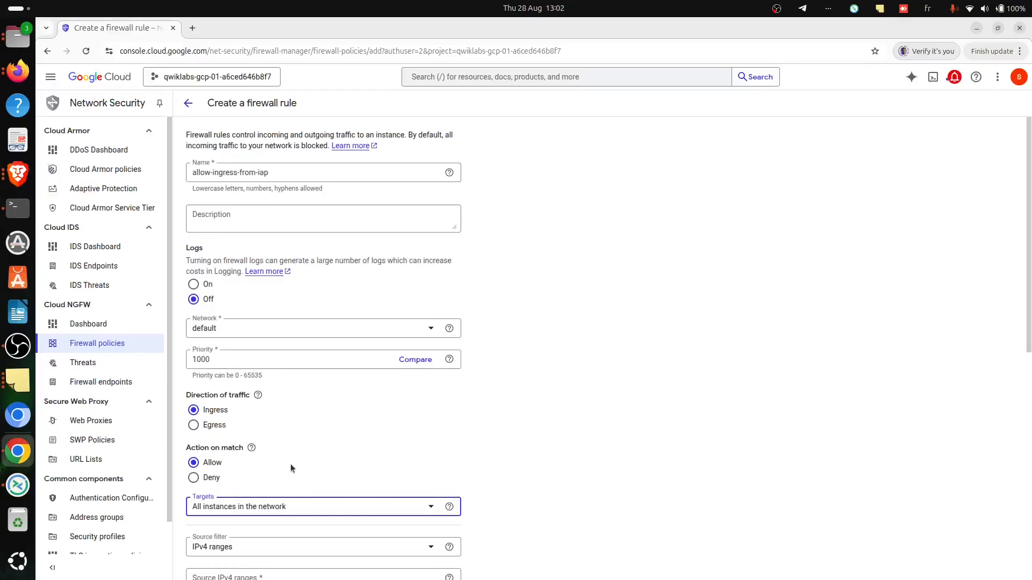
scroll(288, 488, down, 2)
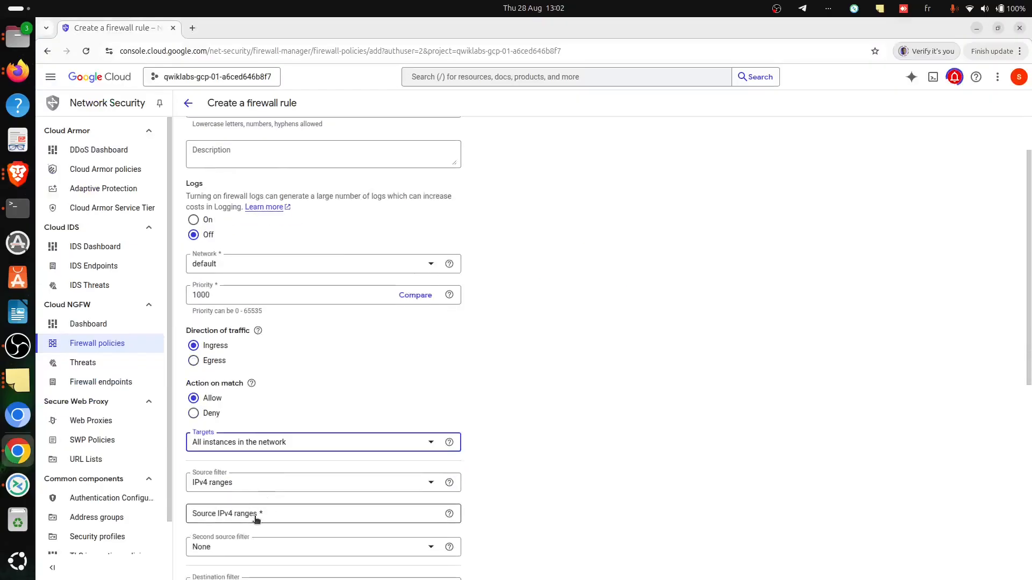
click(259, 516)
key(ctrl+v)
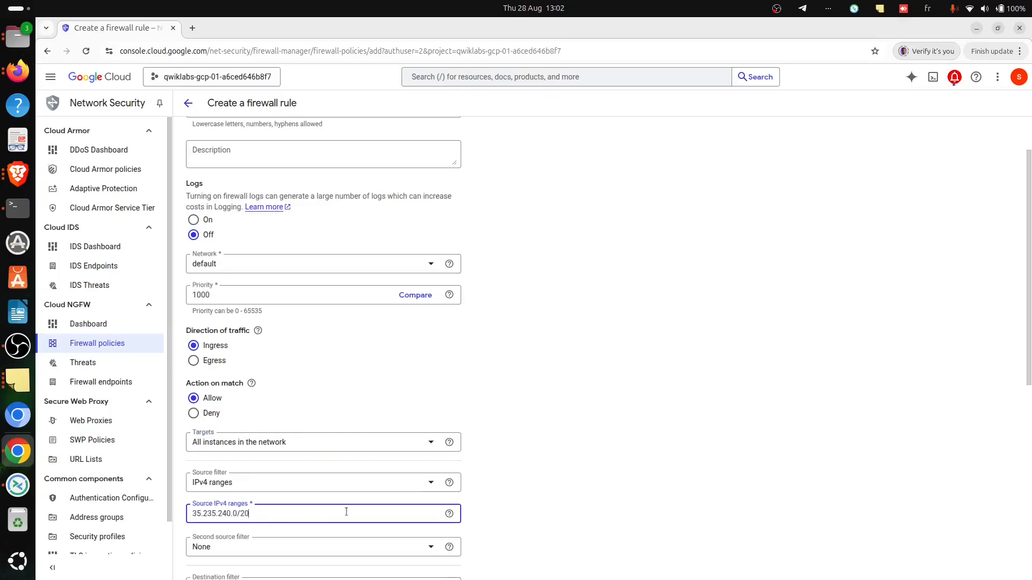
- Look up the required ports in Brave, return to Chrome and allow TCP on ports 22,3389 for the rule
key(alt+Tab)
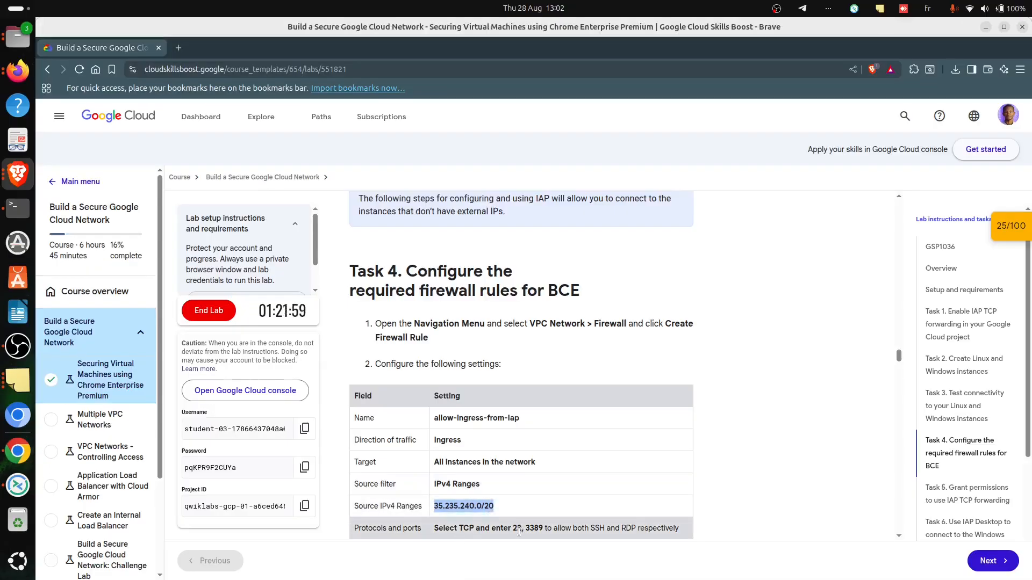
drag(513, 528, 543, 528)
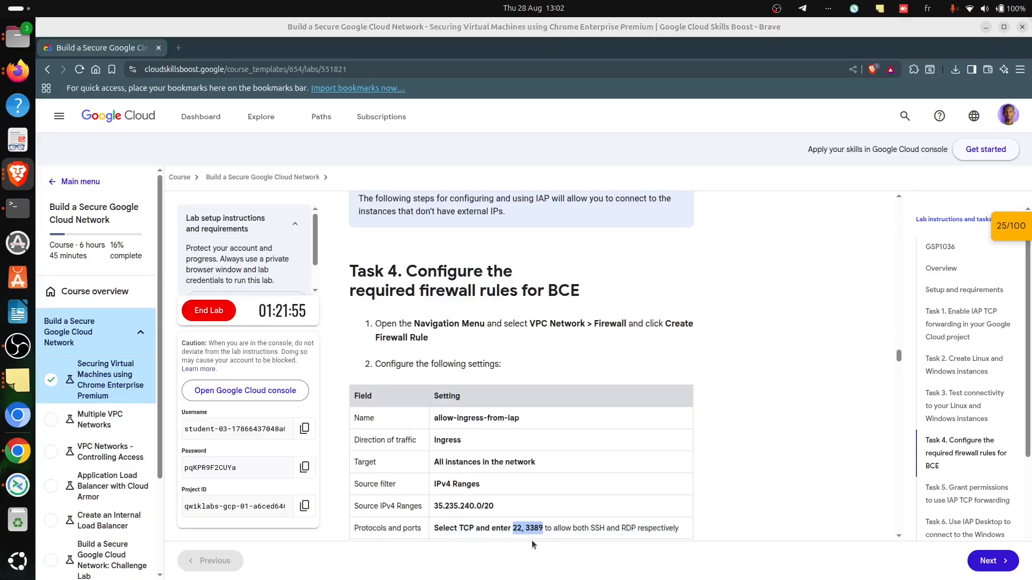
key(alt+Tab)
scroll(313, 504, down, 4)
click(219, 469)
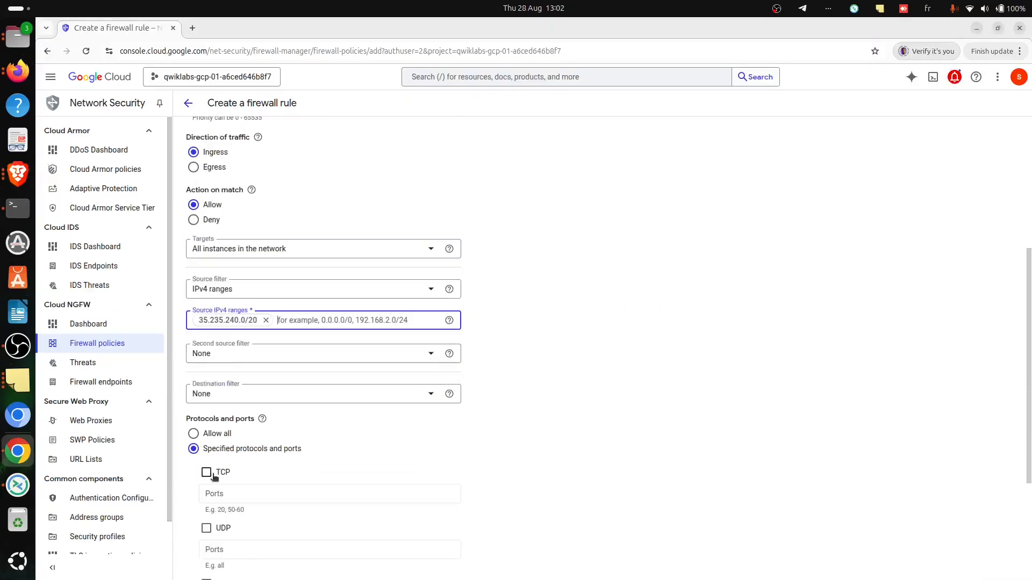
click(226, 492)
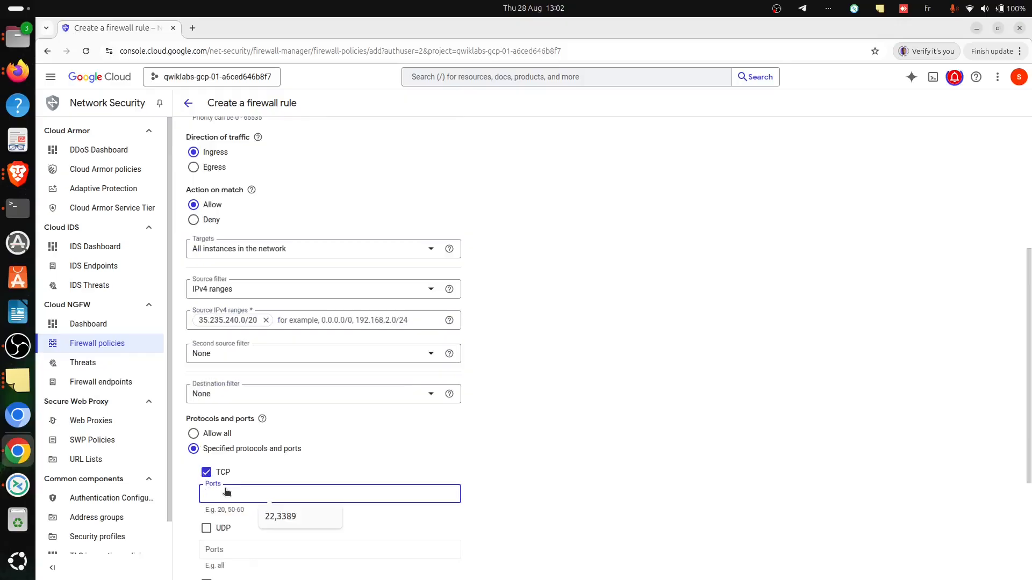
click(280, 517)
scroll(414, 453, down, 3)
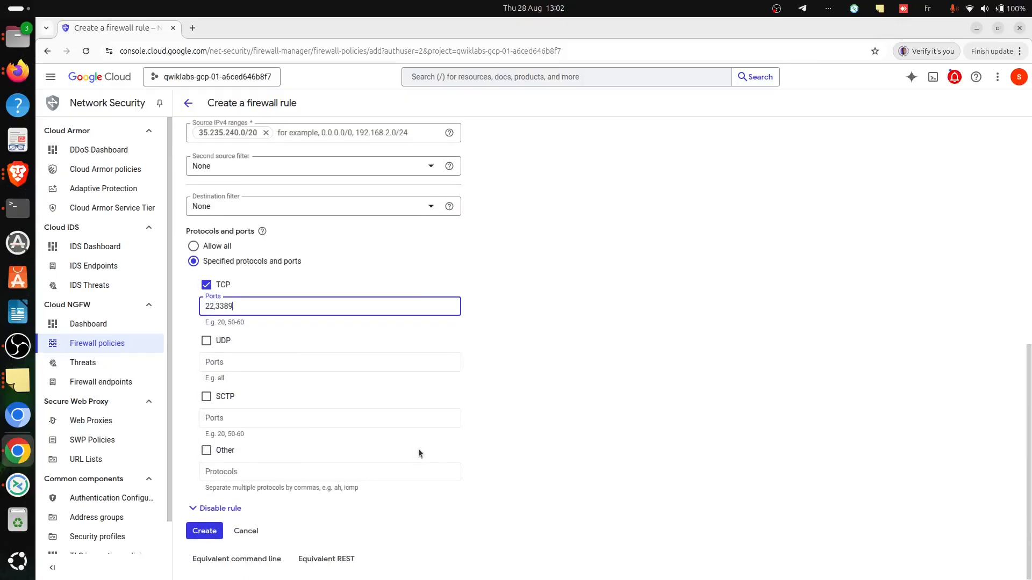
- Review the remaining Task 4 instructions in Brave, create the firewall rule in Chrome and check the firewall rules list
key(alt+Tab)
scroll(645, 532, down, 10)
scroll(626, 519, up, 8)
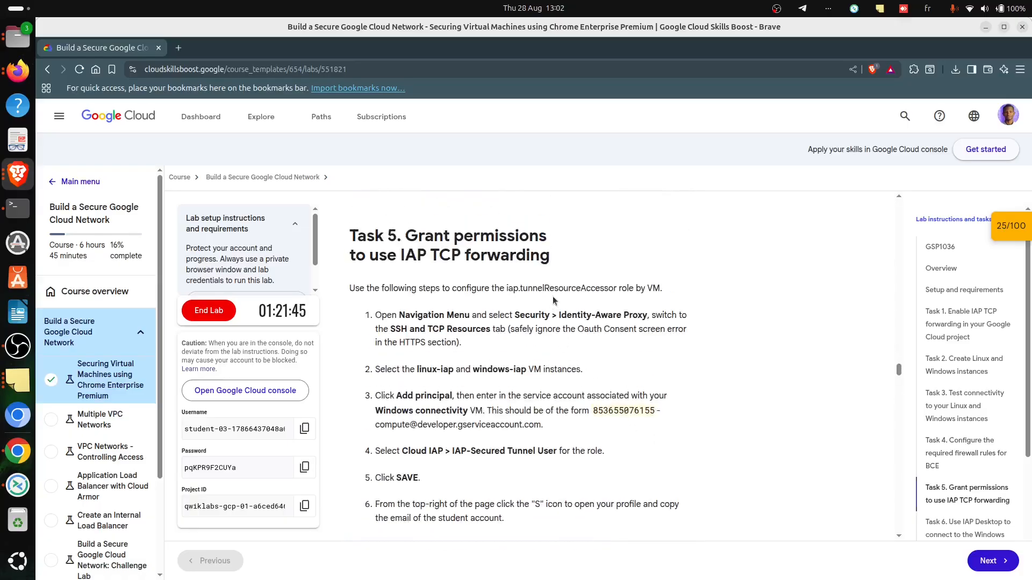
scroll(552, 296, up, 4)
scroll(531, 301, up, 3)
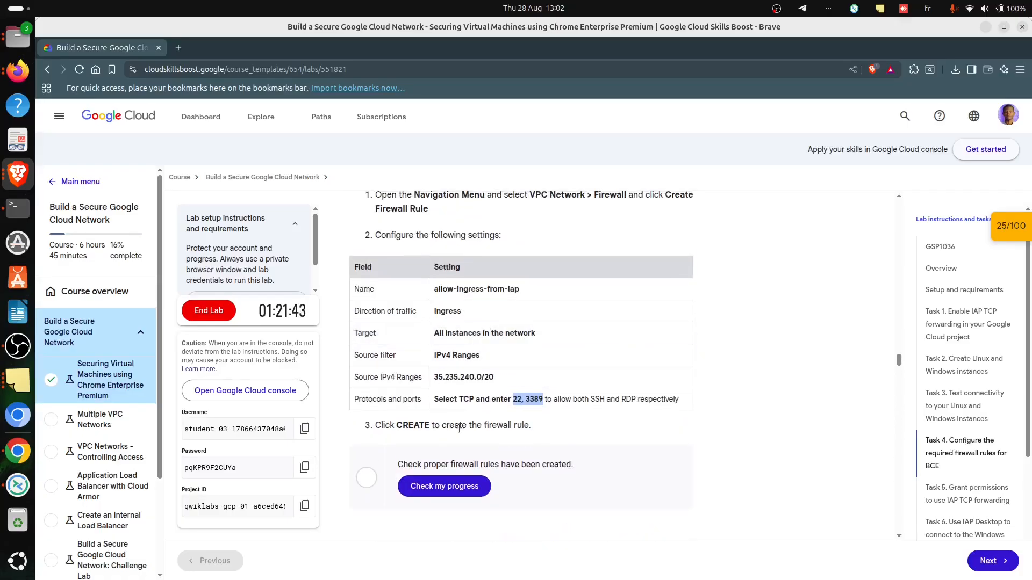
key(alt+Tab)
click(204, 531)
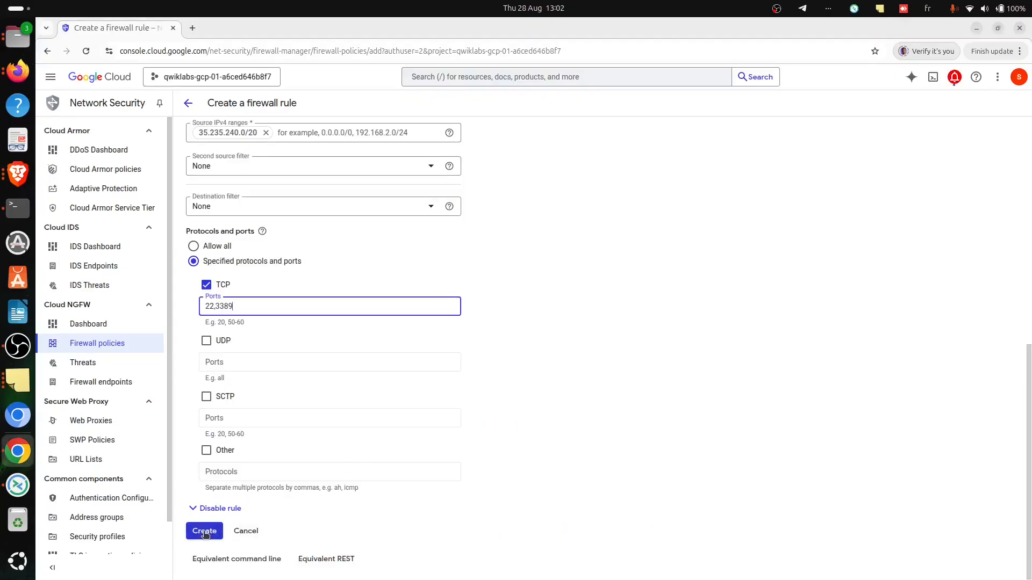
key(alt+Tab)
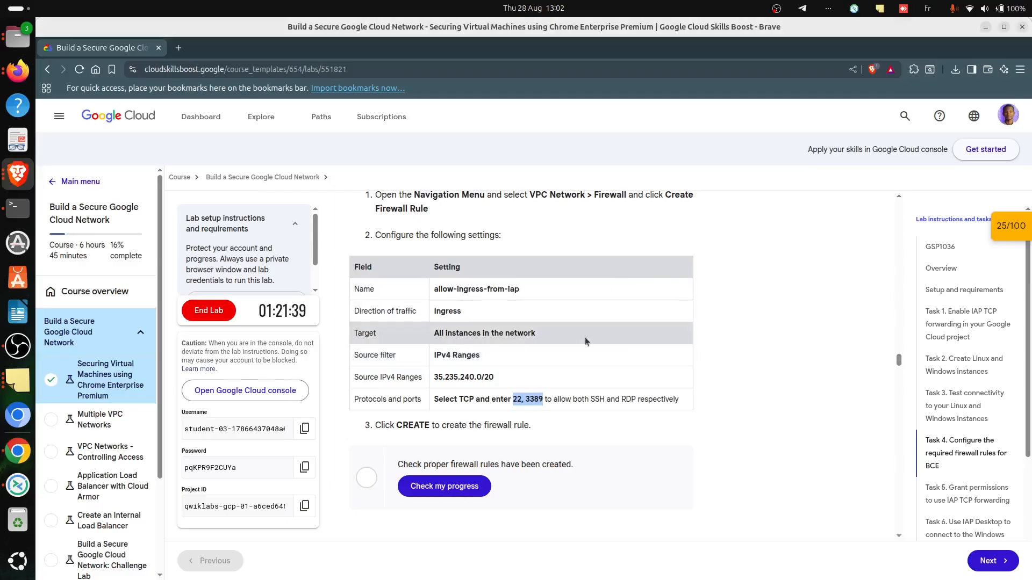
scroll(627, 330, up, 1)
key(alt+Tab)
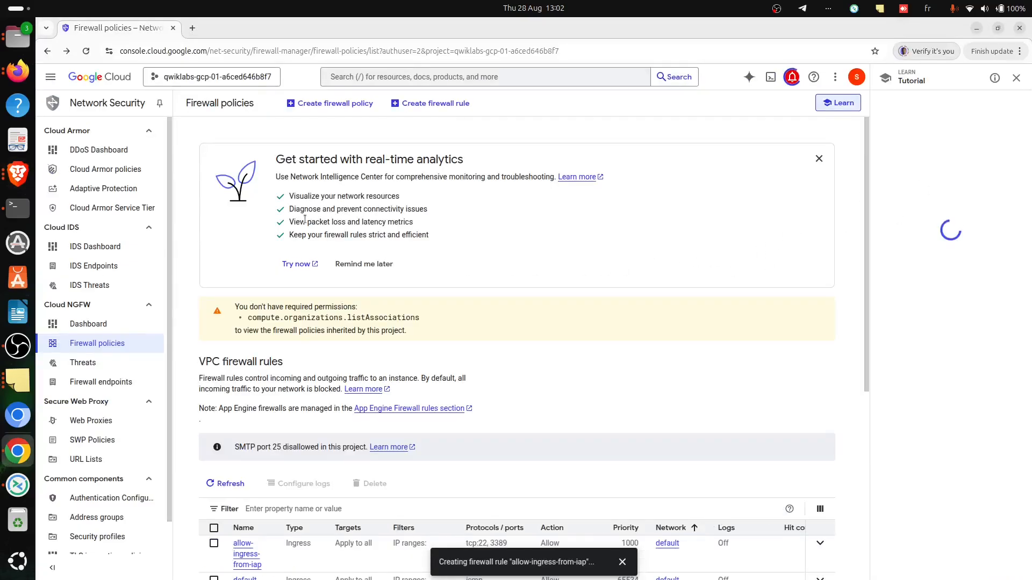
- Return to Brave and run the lab's progress checks for the three instances and the firewall rules
key(alt+Tab)
scroll(588, 297, up, 10)
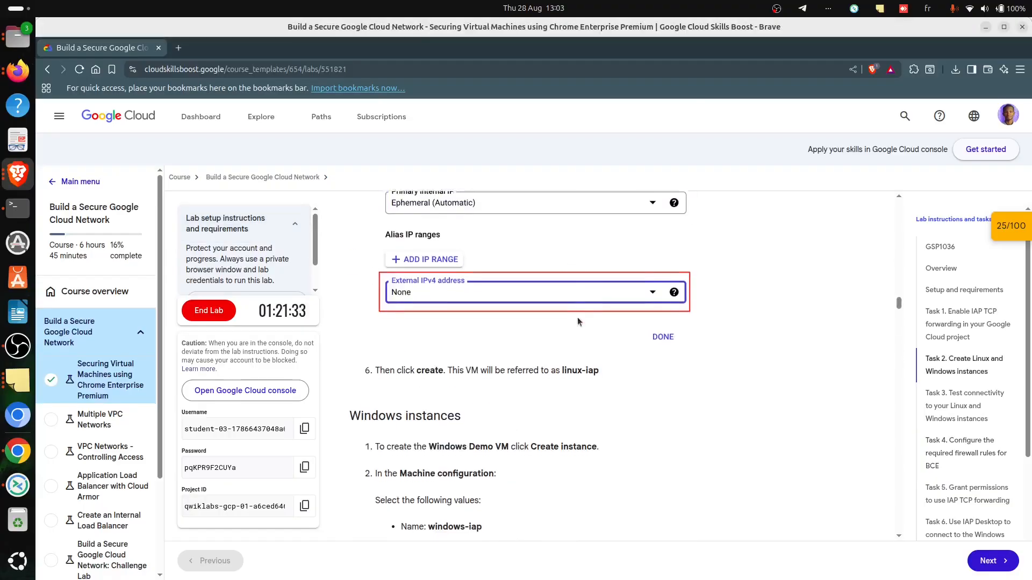
scroll(586, 300, down, 7)
scroll(578, 327, down, 12)
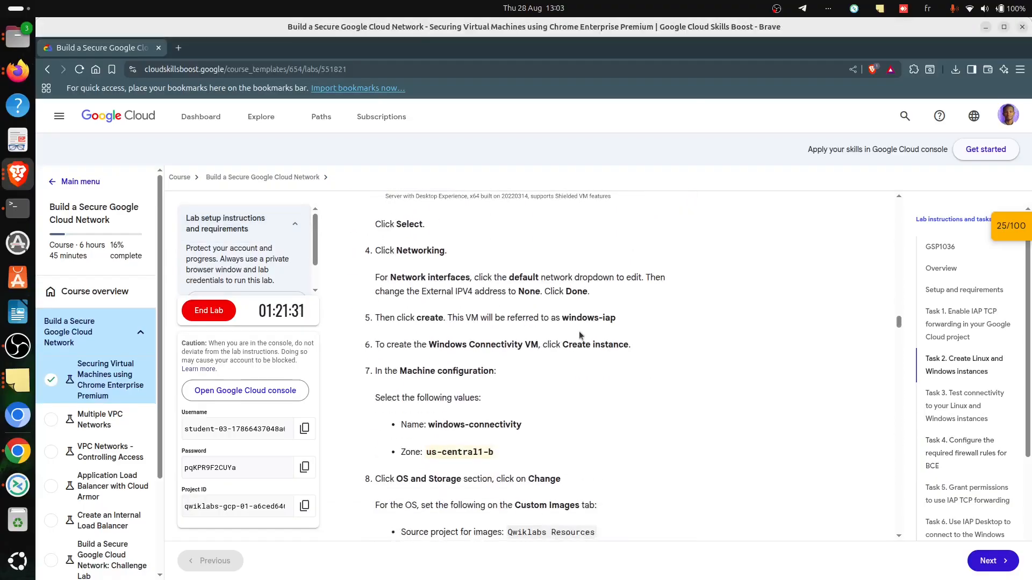
click(467, 371)
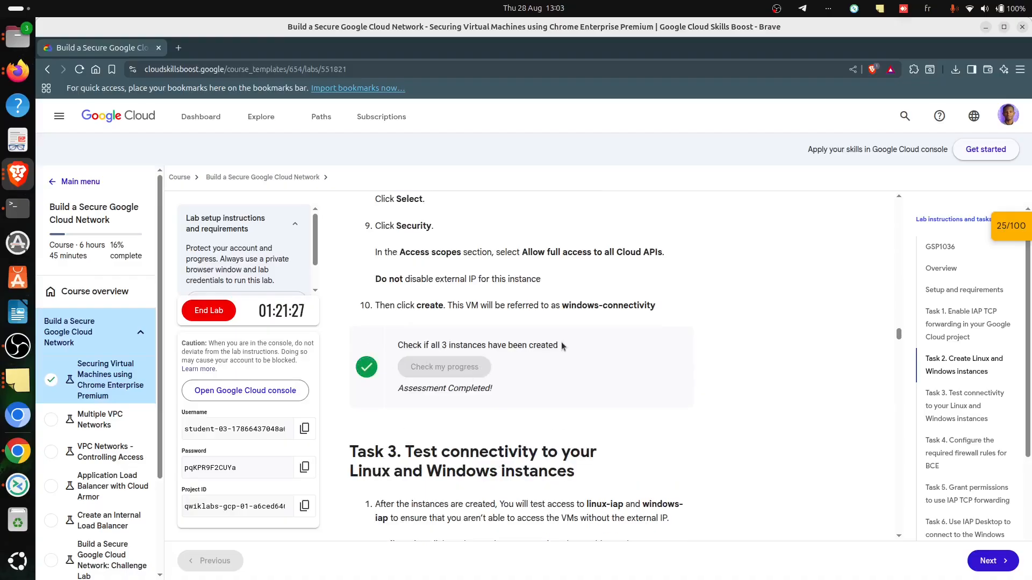
scroll(547, 399, down, 11)
scroll(526, 405, down, 9)
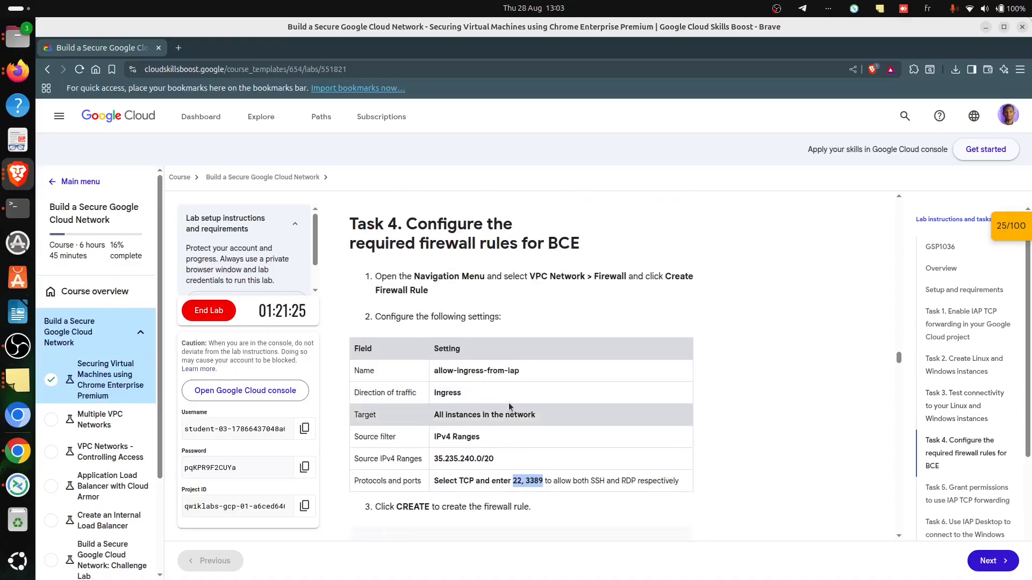
click(439, 317)
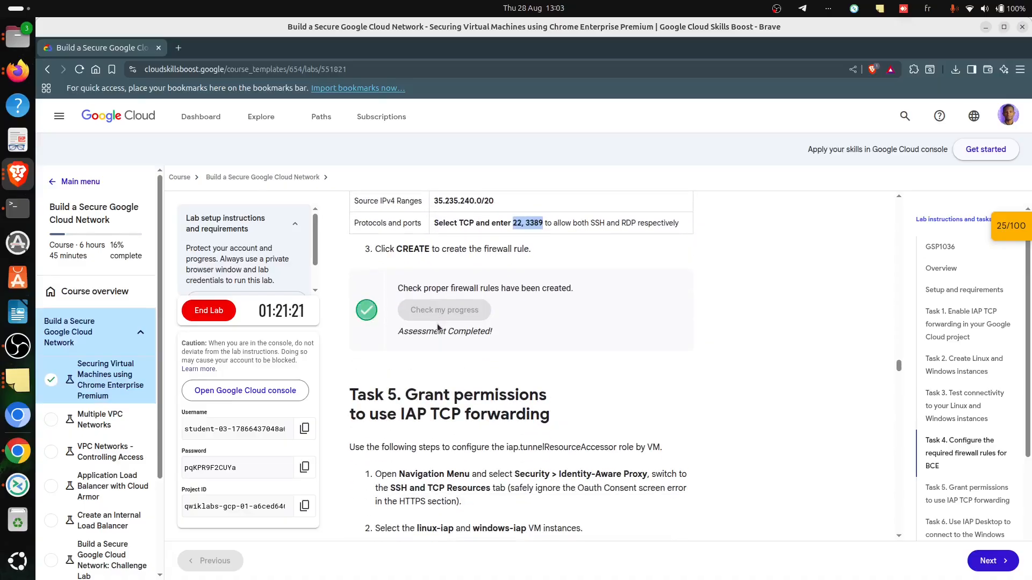
- Read the Task 5 instructions in Brave, then open the Identity-Aware Proxy page in Chrome
scroll(496, 328, down, 4)
scroll(496, 332, up, 2)
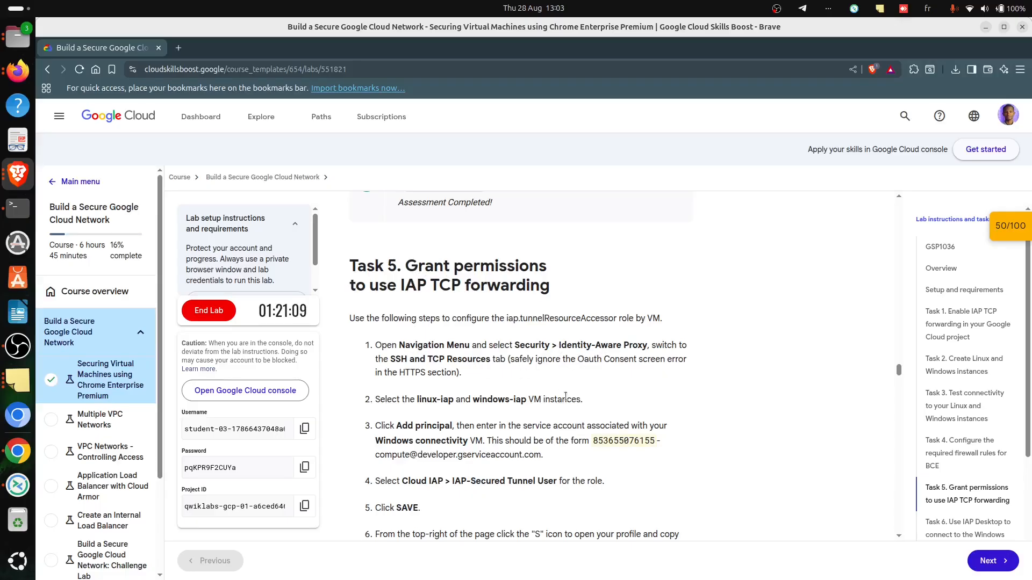
key(alt+Tab)
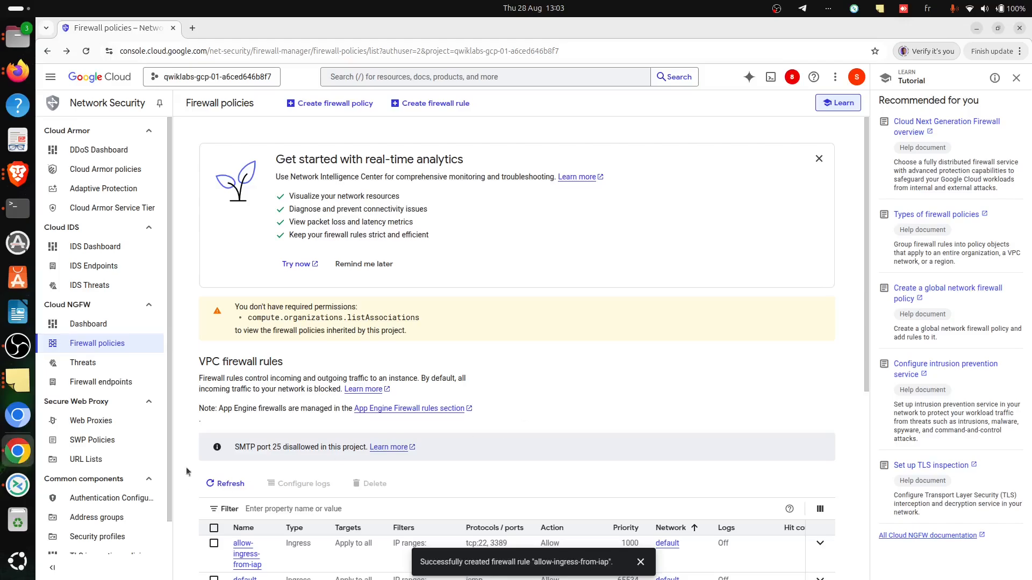
click(51, 77)
mouse_move(107, 498)
scroll(107, 498, down, 1)
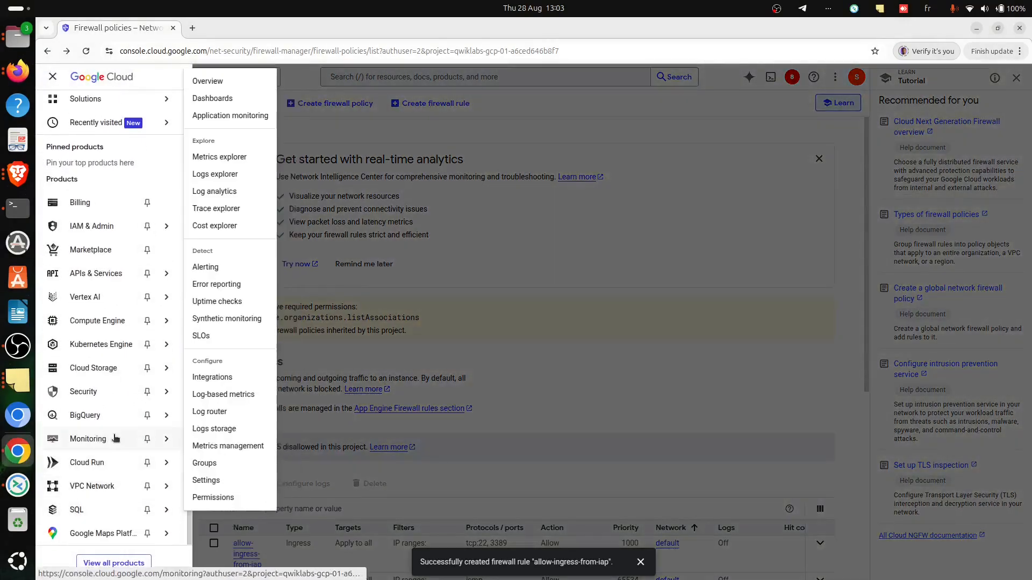
mouse_move(130, 395)
scroll(236, 438, down, 2)
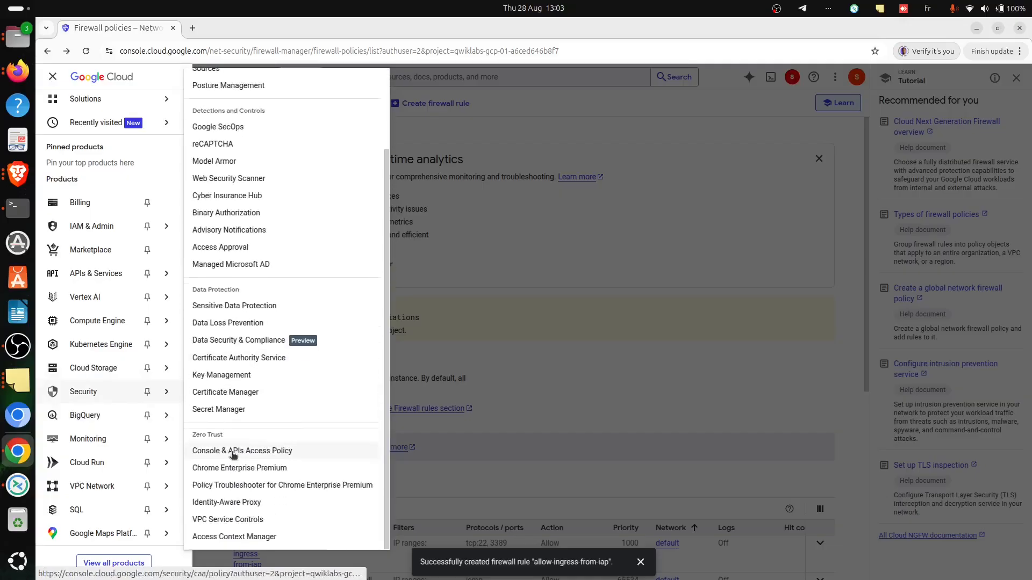
click(238, 502)
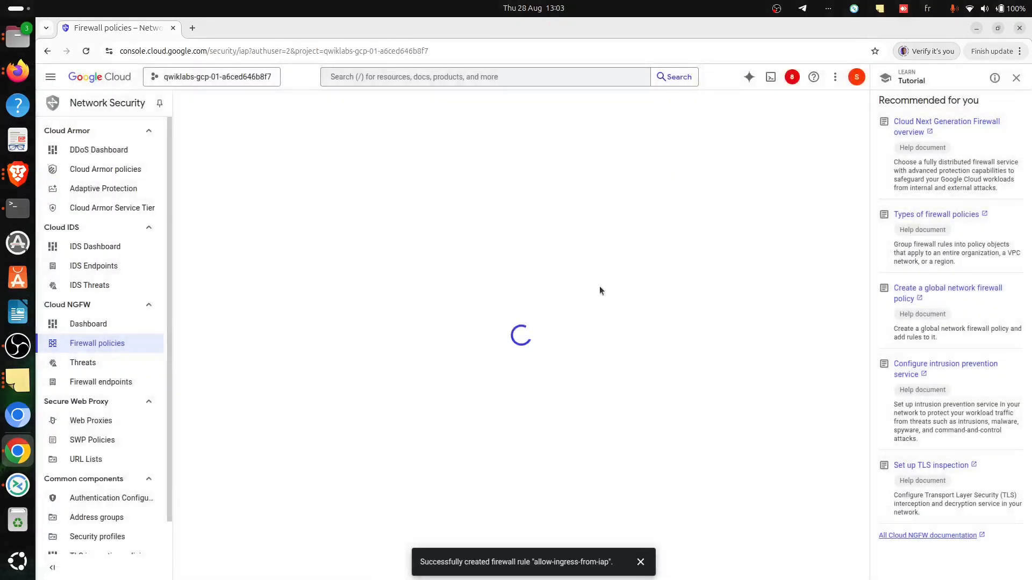
- Check the Task 5 steps in Brave, then select linux-iap and windows-iap among Chrome's SSH and TCP resources
key(alt+Tab)
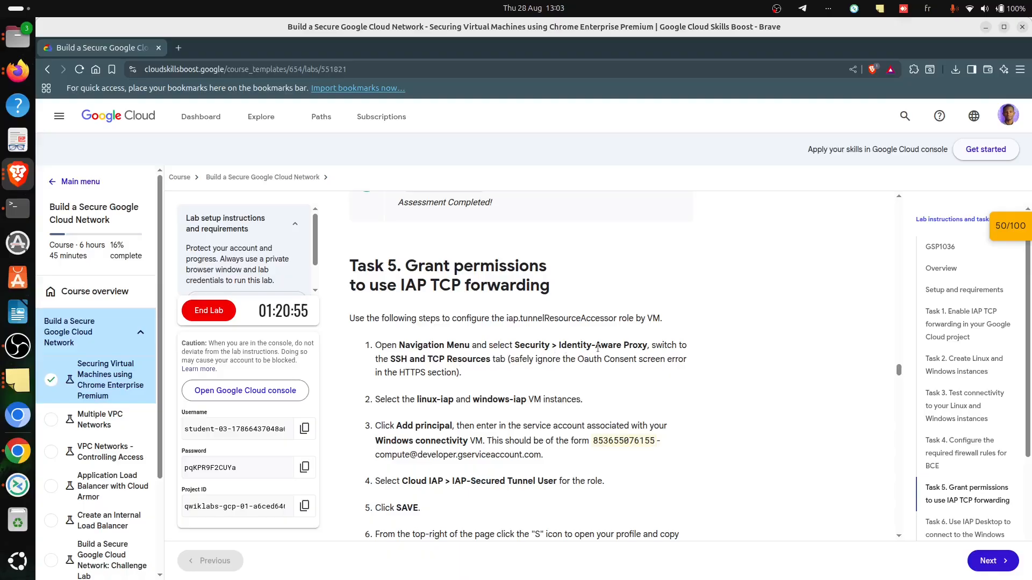
key(alt+Tab)
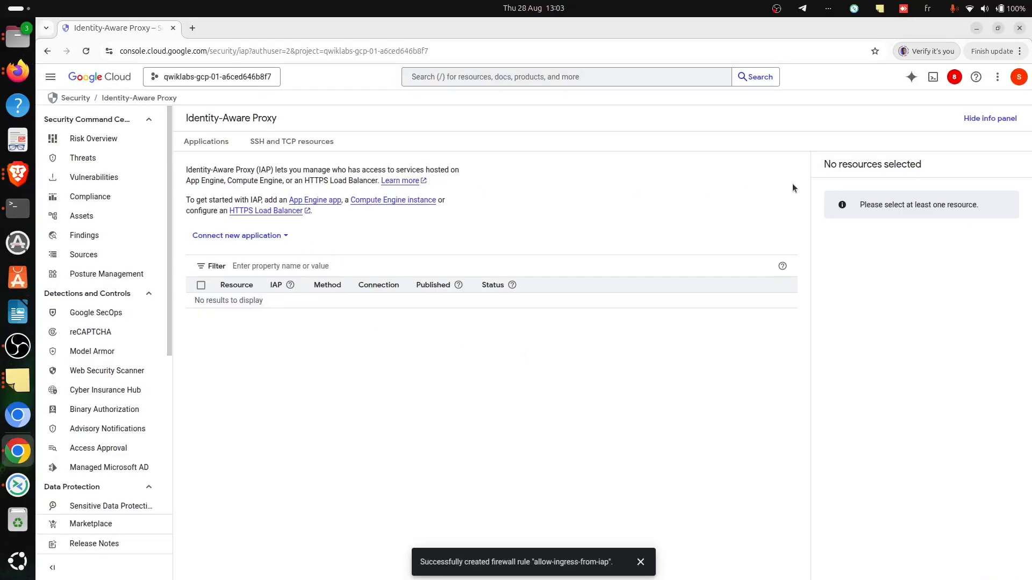
click(277, 142)
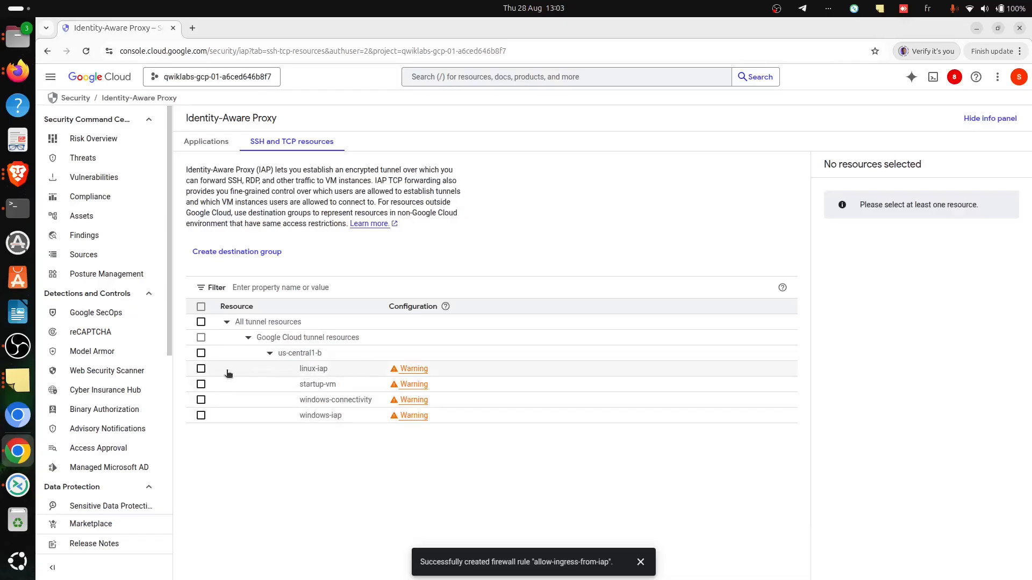
click(201, 369)
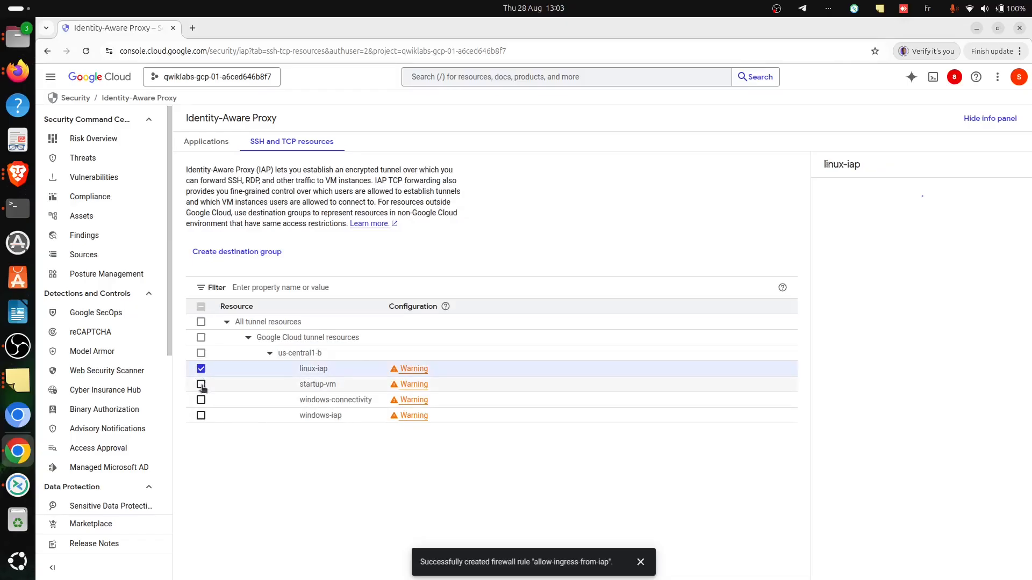
click(201, 415)
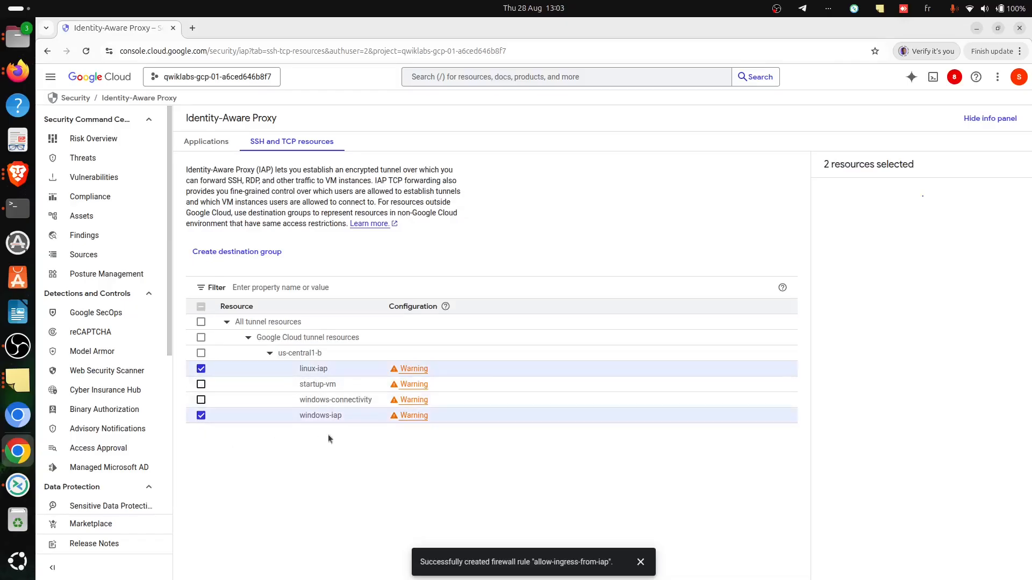
- Check the Task 5 steps in Brave, then start adding a principal for the two selected IAP resources in Chrome
key(alt+Tab)
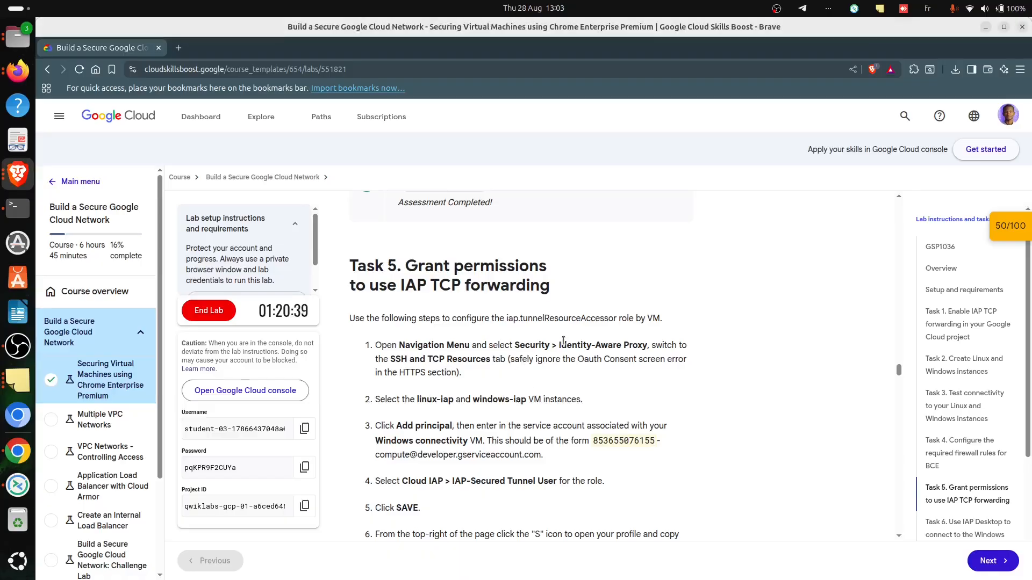
drag(520, 400, 377, 398)
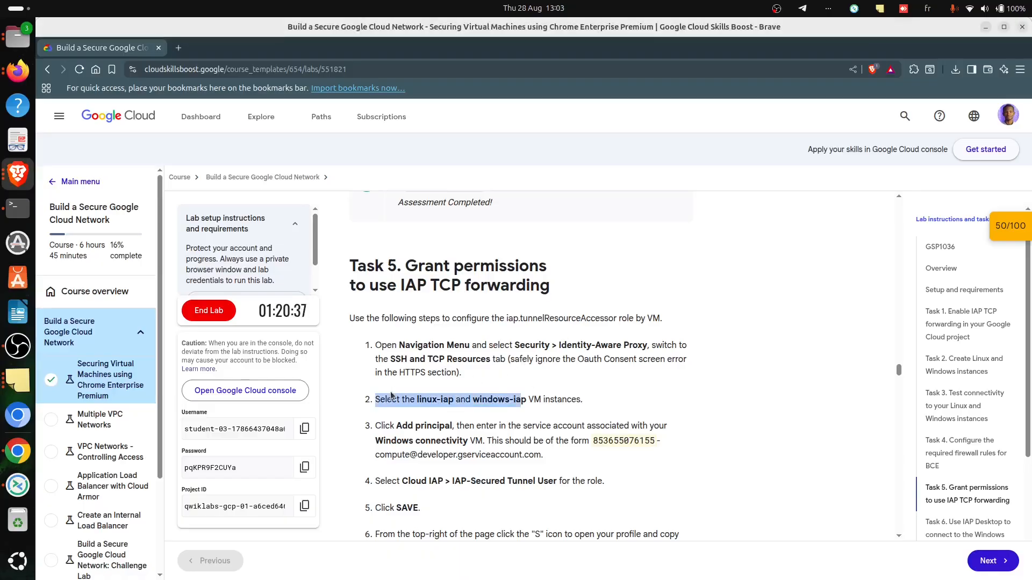
click(399, 387)
key(alt+Tab)
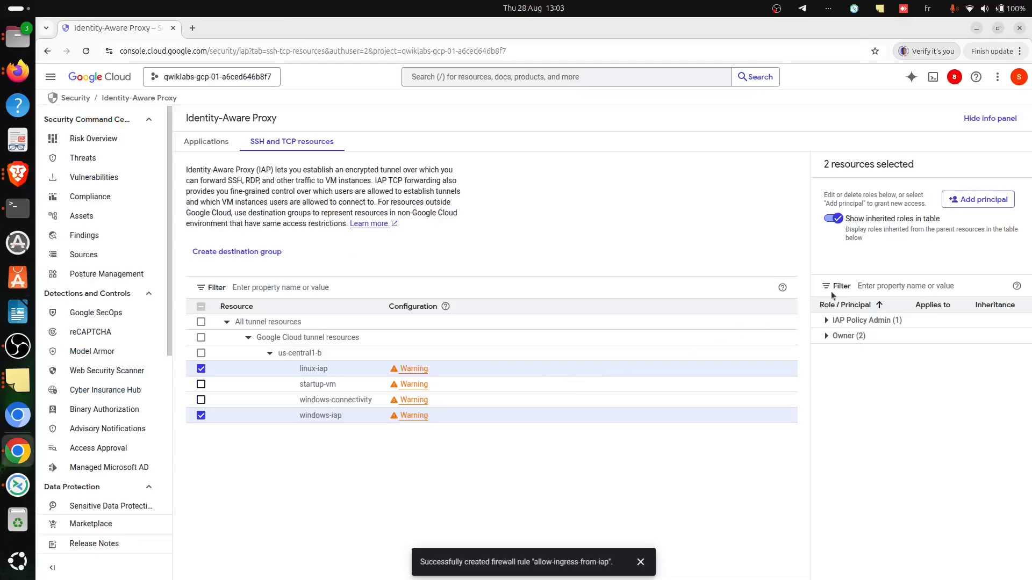
click(974, 199)
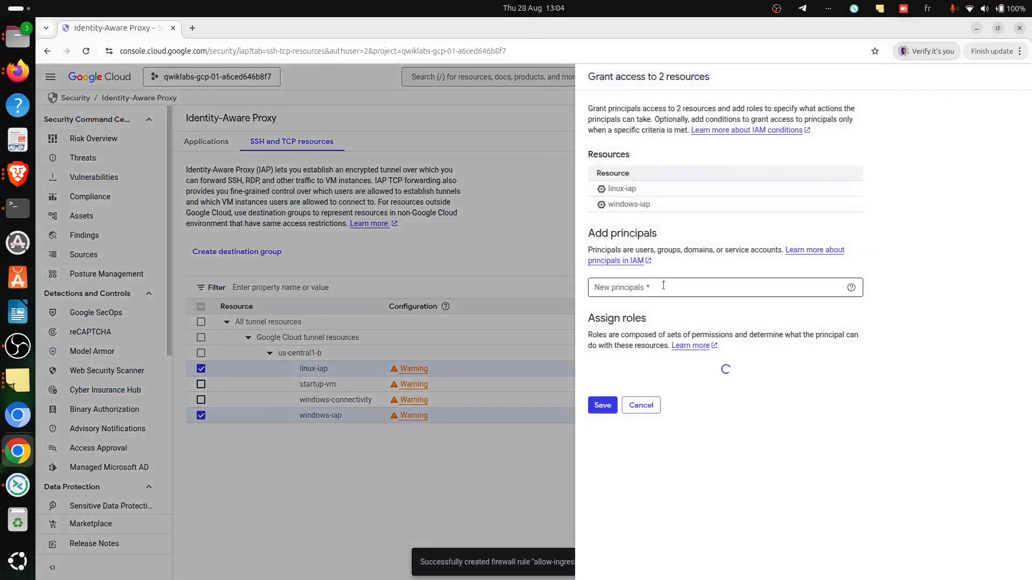
- Copy the Windows connectivity VM's service account address from the Brave lab instructions and add it as a new principal in Chrome
key(alt+Tab)
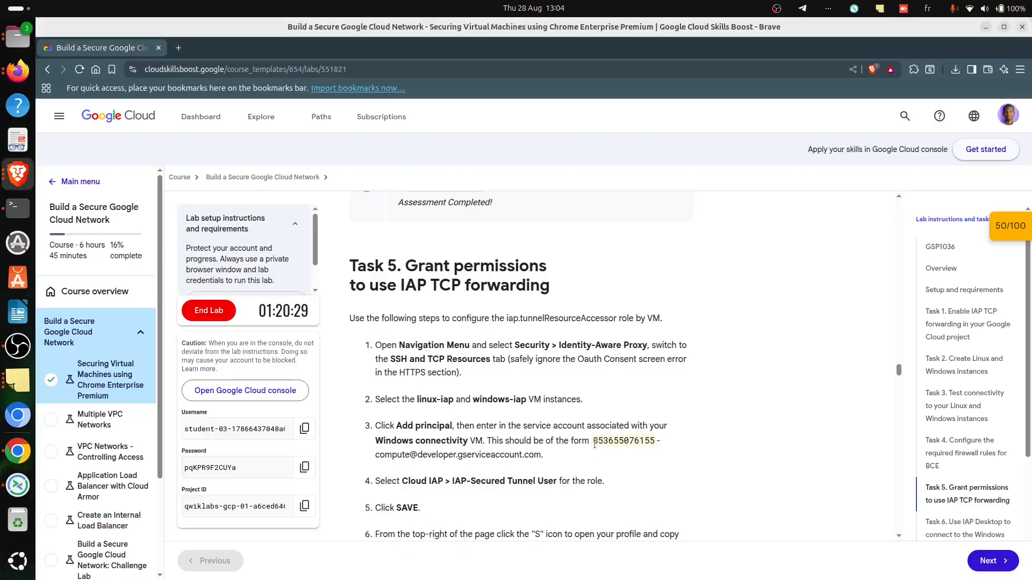
drag(592, 441, 552, 456)
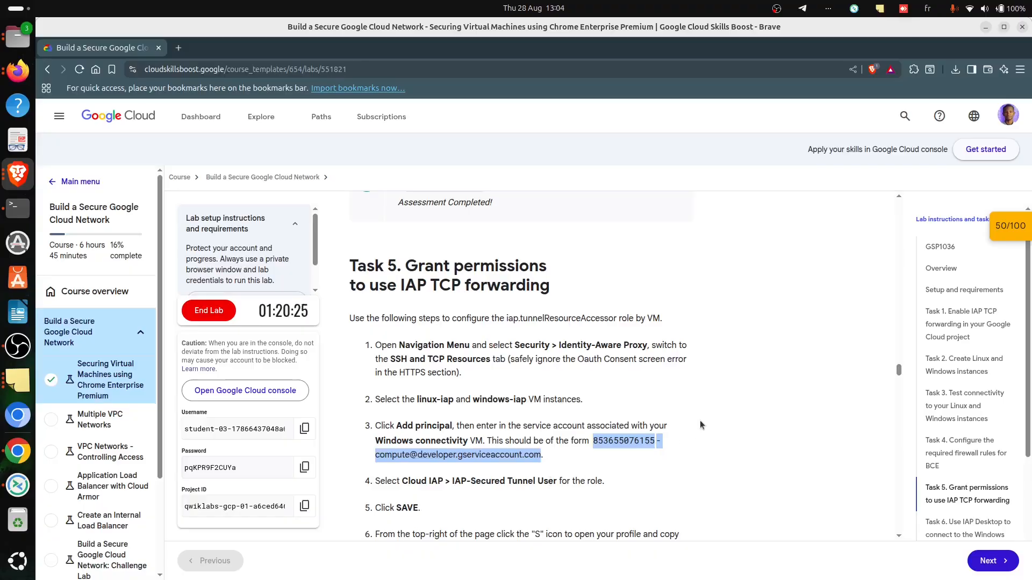
key(alt+Tab)
click(697, 285)
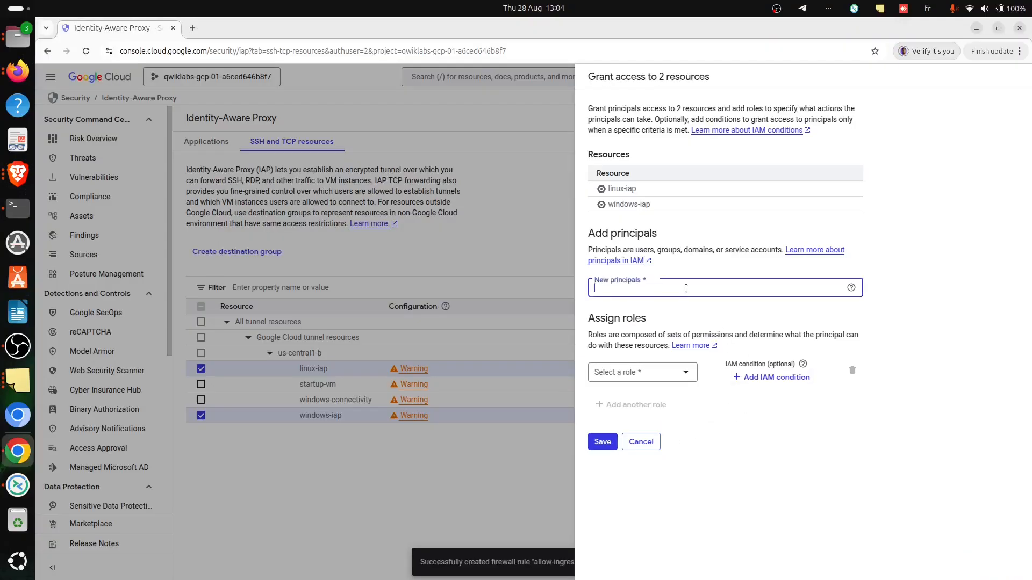
key(ctrl+v)
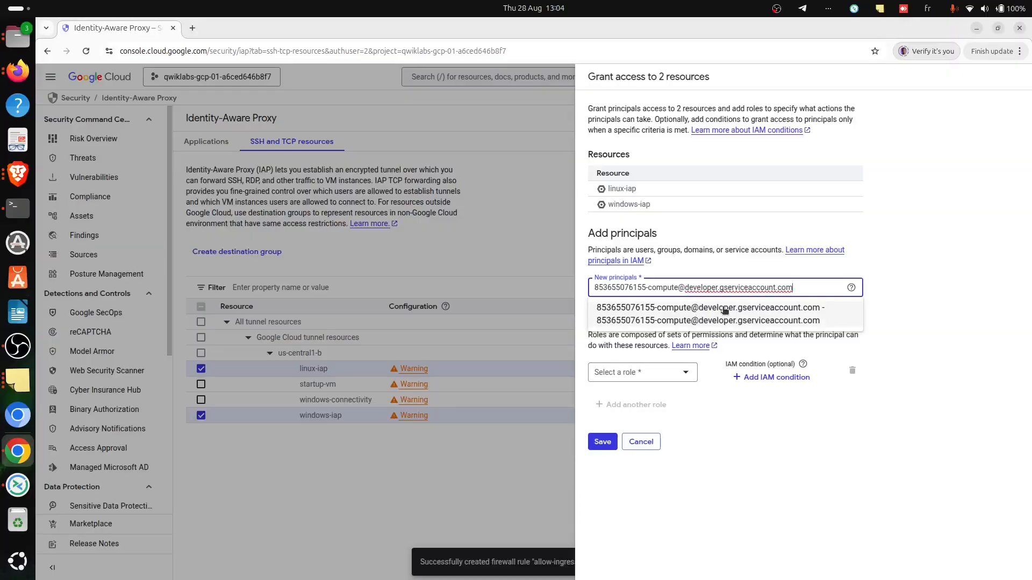
click(725, 310)
- Assign the Cloud IAP role IAP-secured Tunnel User to the new principal
click(665, 383)
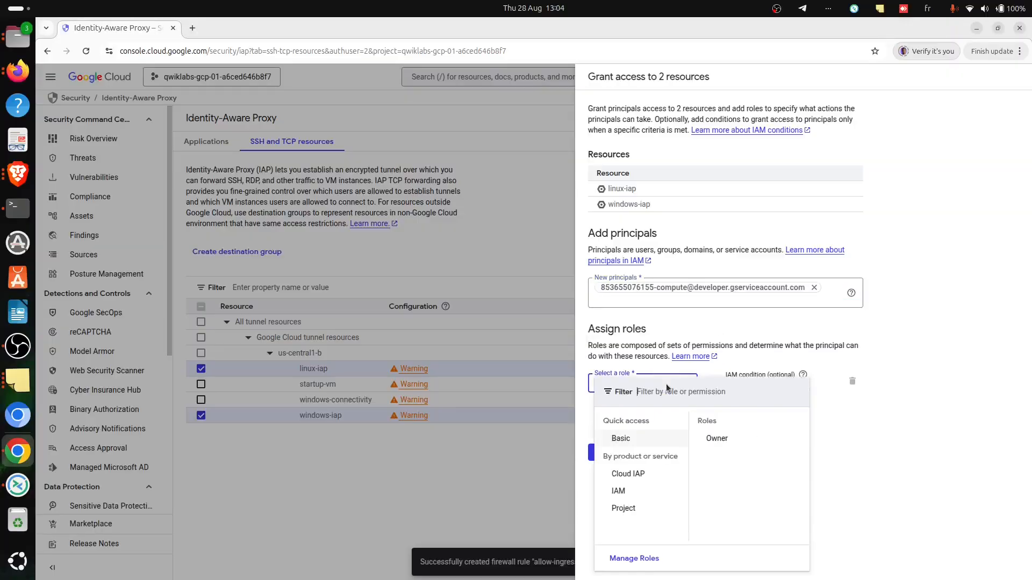
click(629, 474)
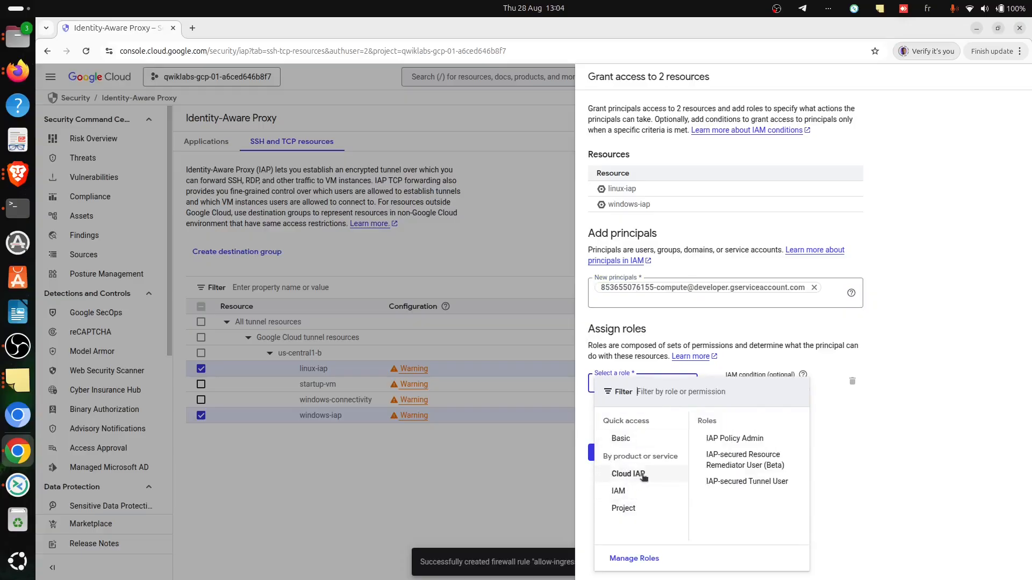
click(739, 482)
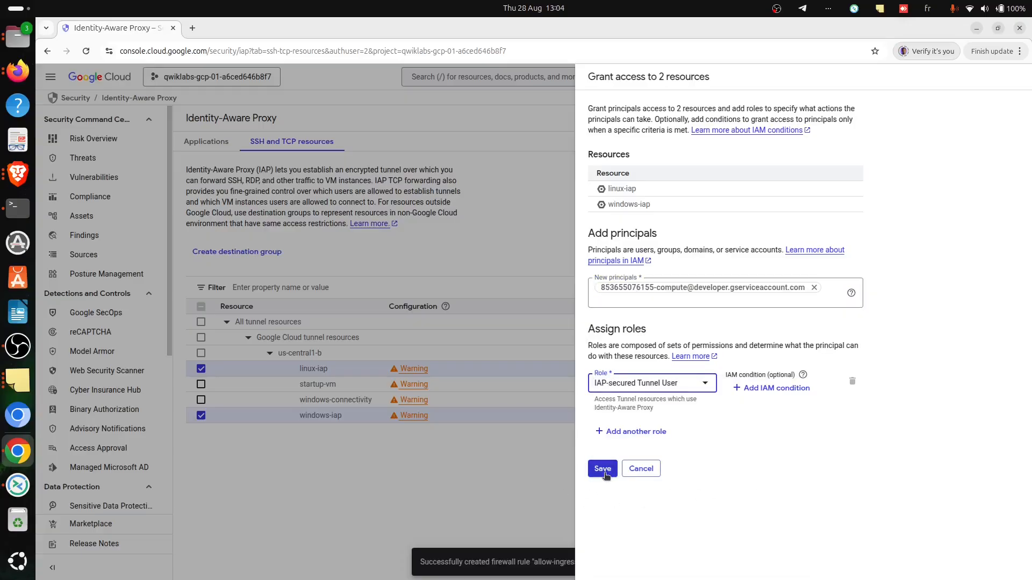
- Copy the student account username from the lab details in Brave, add it as a second principal in Chrome and save the access grant
key(alt+Tab)
scroll(523, 413, down, 10)
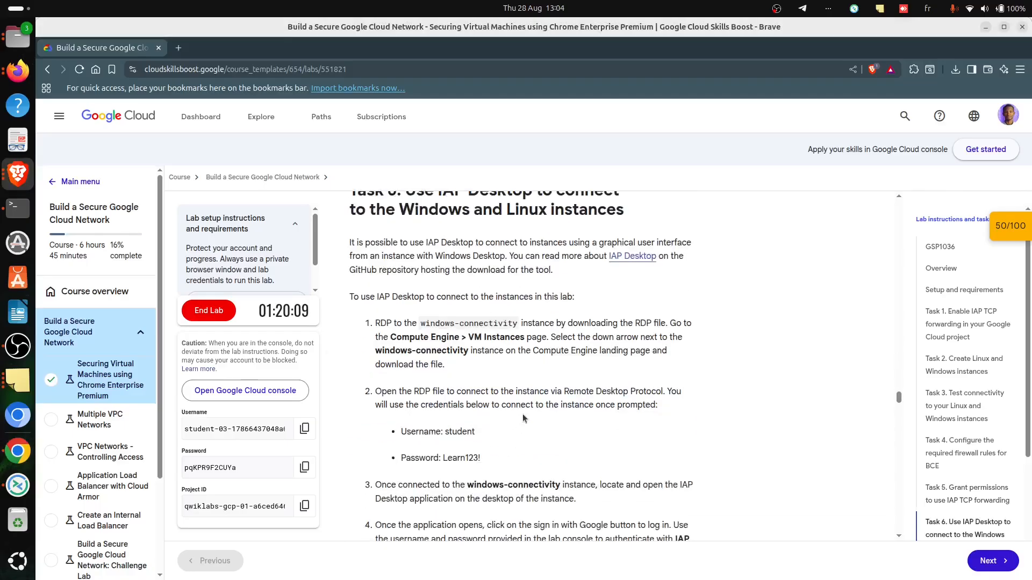
scroll(532, 411, up, 6)
scroll(541, 411, up, 4)
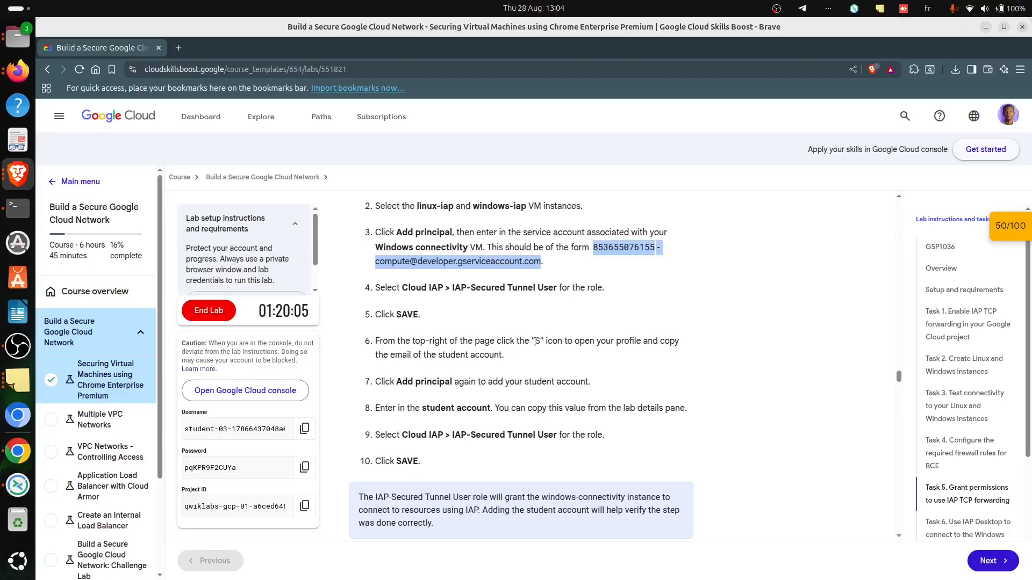
click(304, 429)
key(alt+Tab)
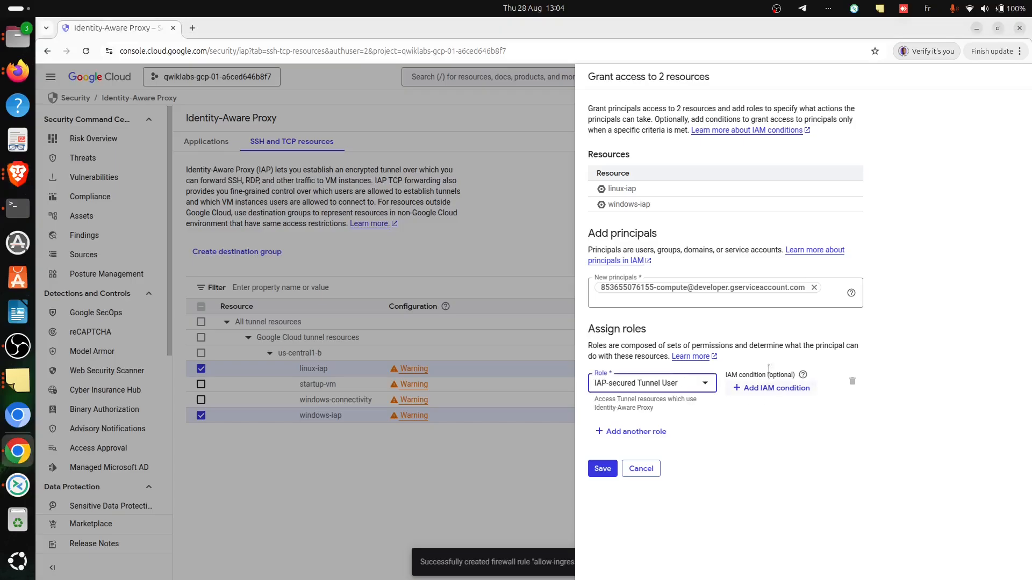
click(794, 301)
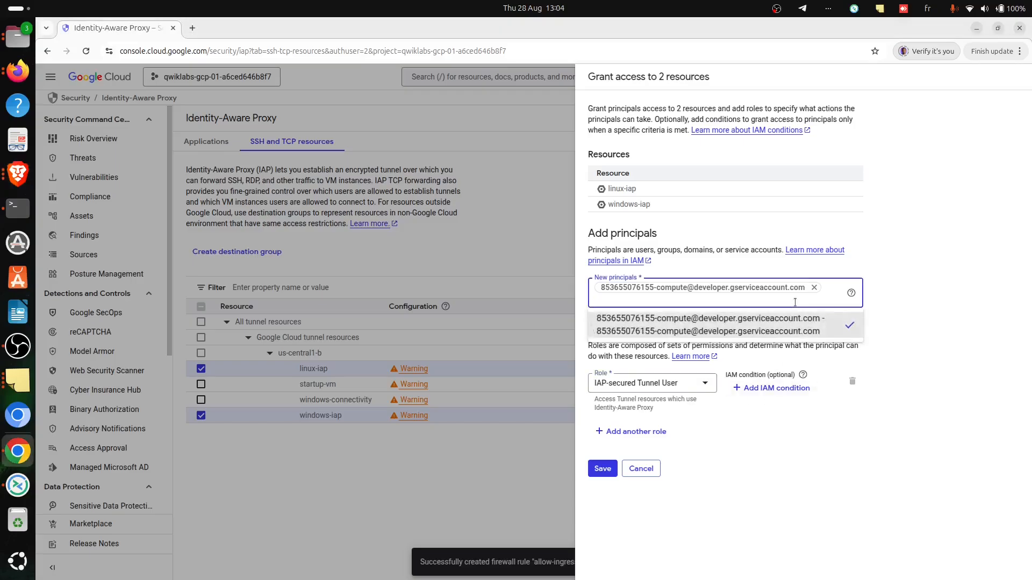
key(ctrl+v)
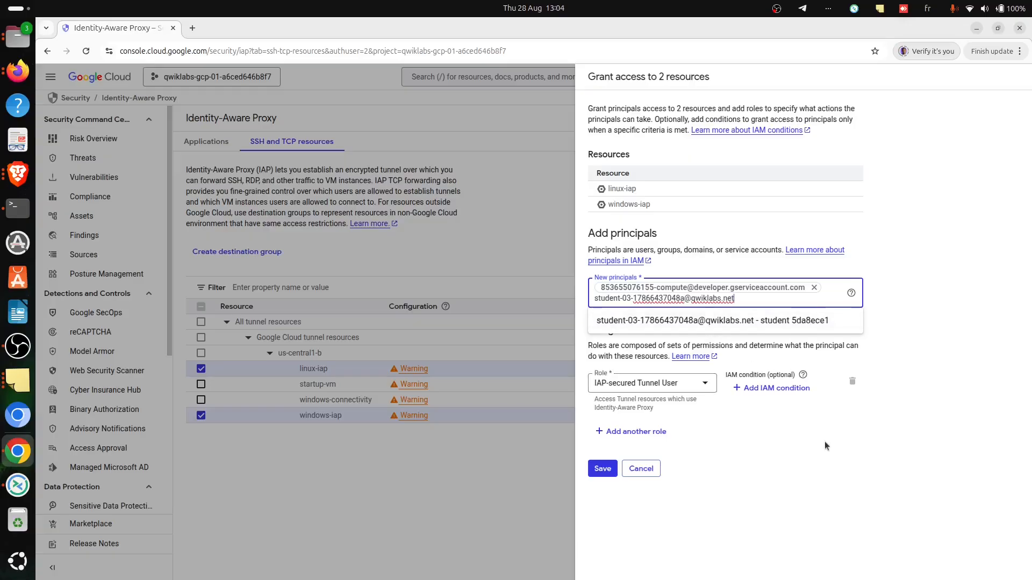
click(698, 321)
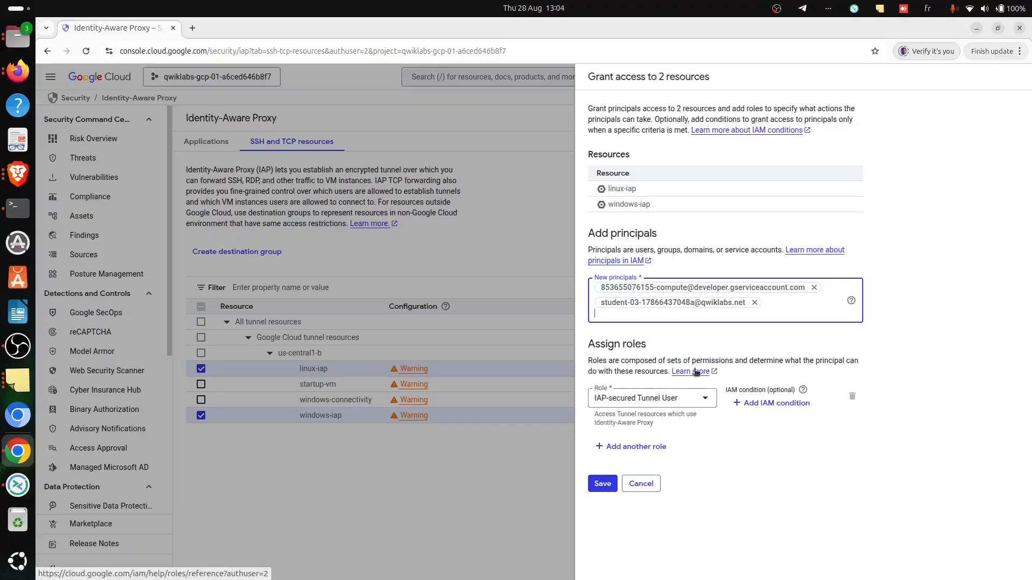
key(BackSpace)
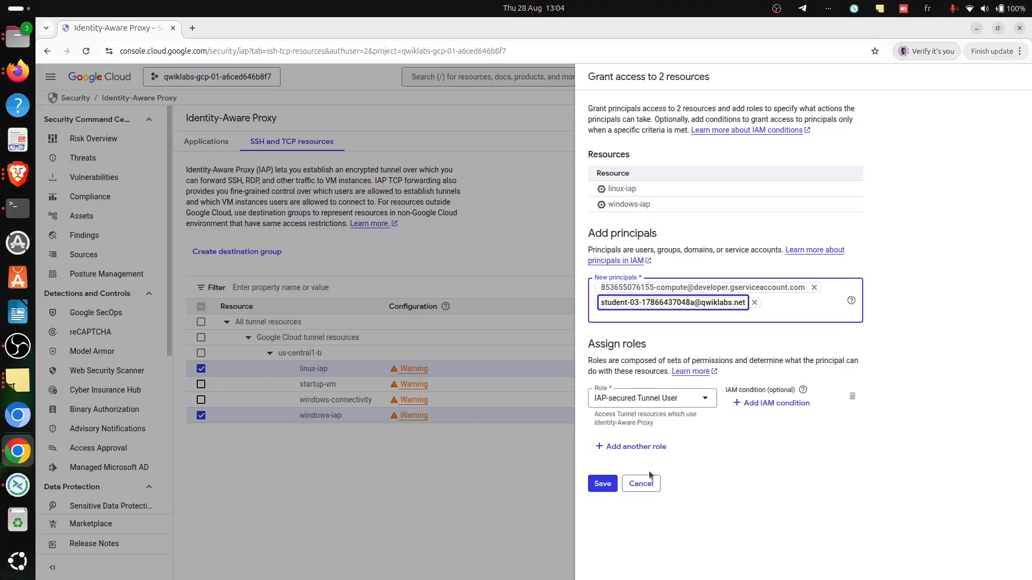
click(601, 485)
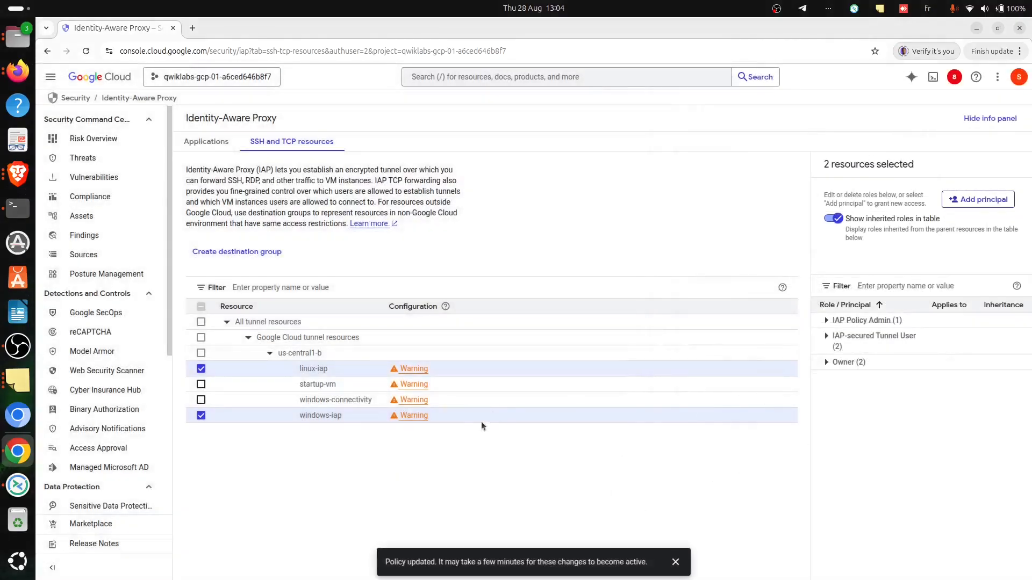
- Return to Brave and run the lab's progress check for the service account's IAM roles
key(alt+Tab)
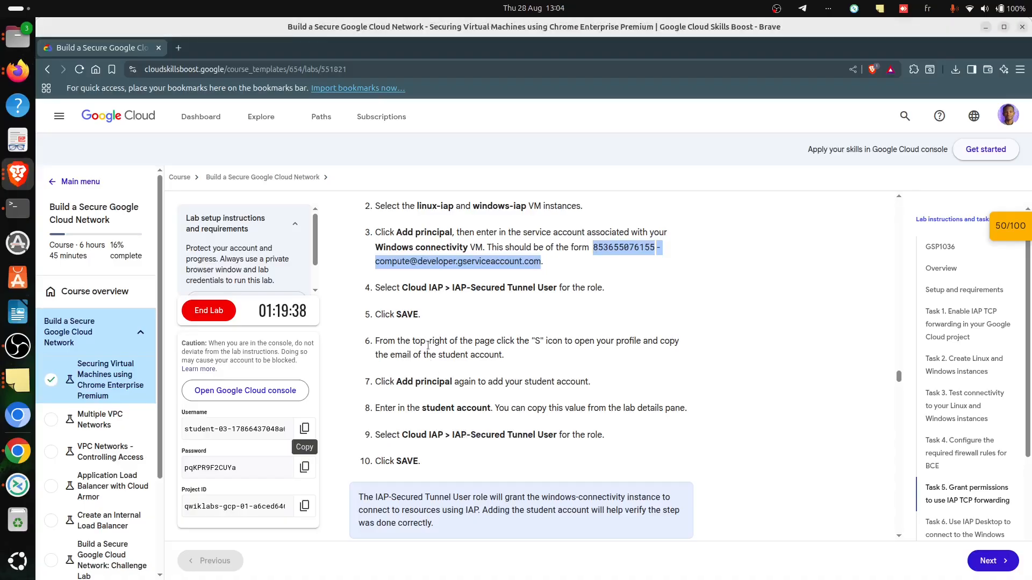
scroll(405, 475, down, 5)
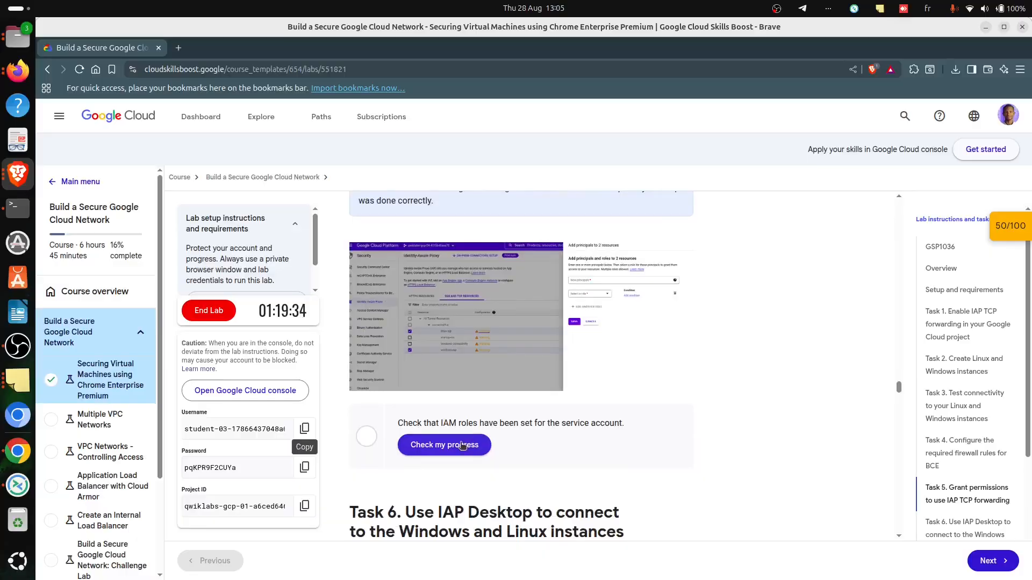
click(481, 439)
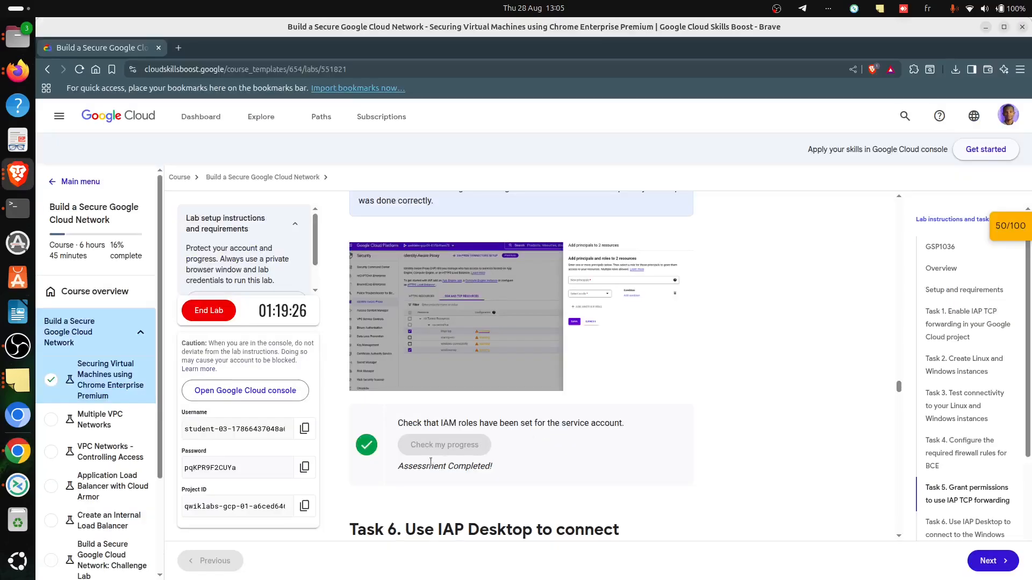
- Read the first Task 6 instructions in Brave, then open the Compute Engine VM instances page in Chrome
scroll(540, 470, down, 2)
scroll(407, 387, down, 2)
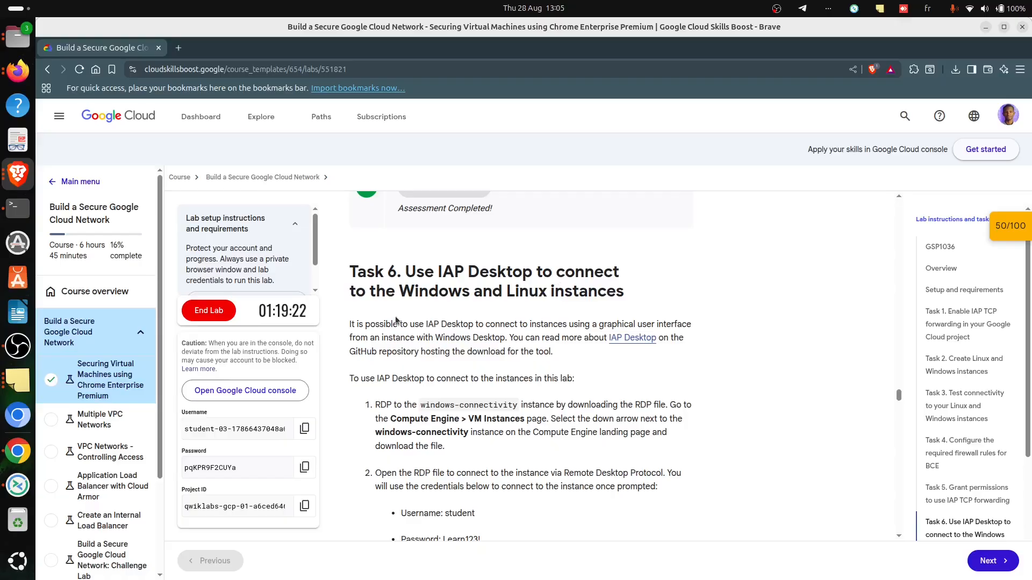
scroll(532, 343, down, 3)
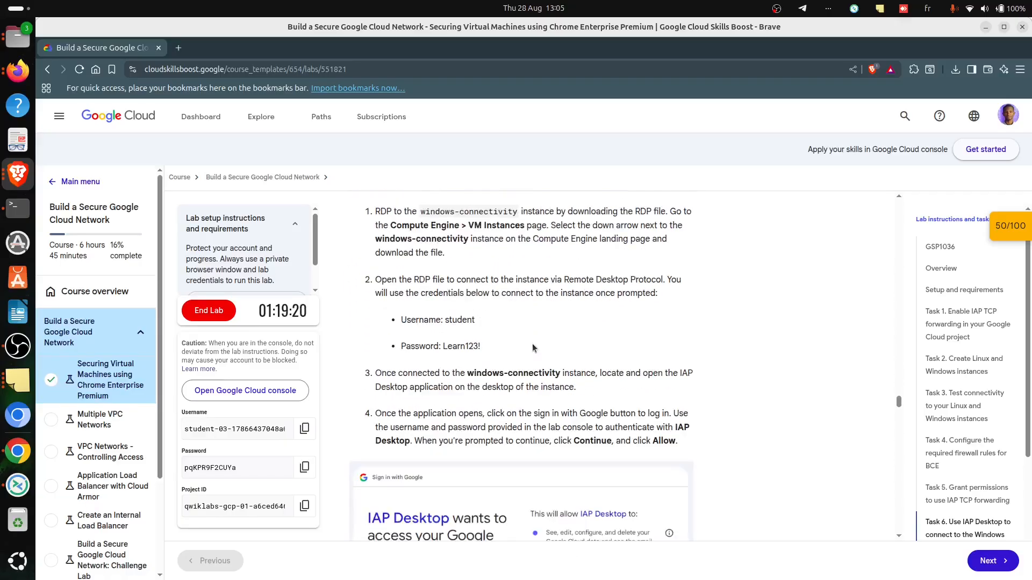
scroll(532, 344, up, 3)
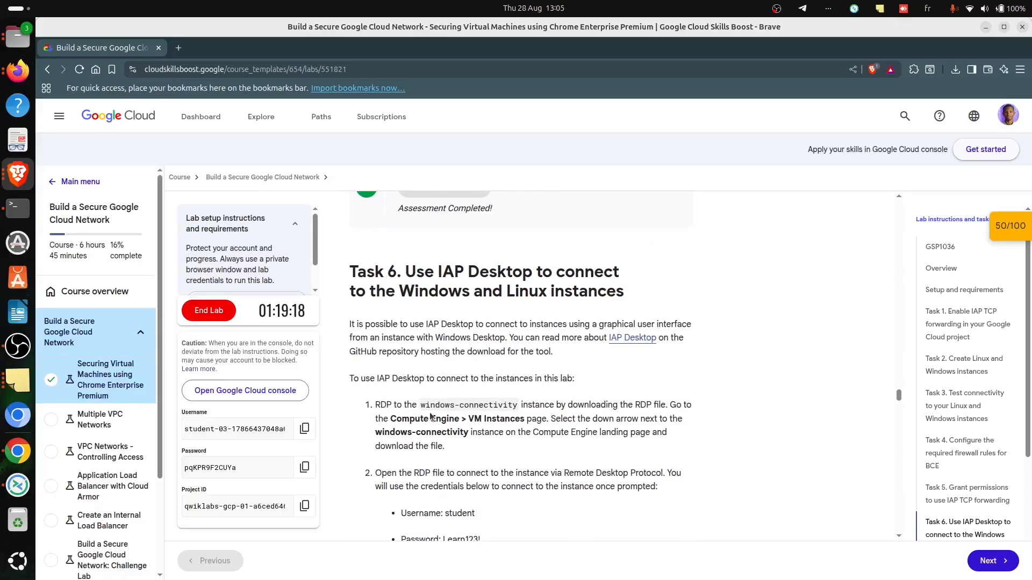
key(alt+Tab)
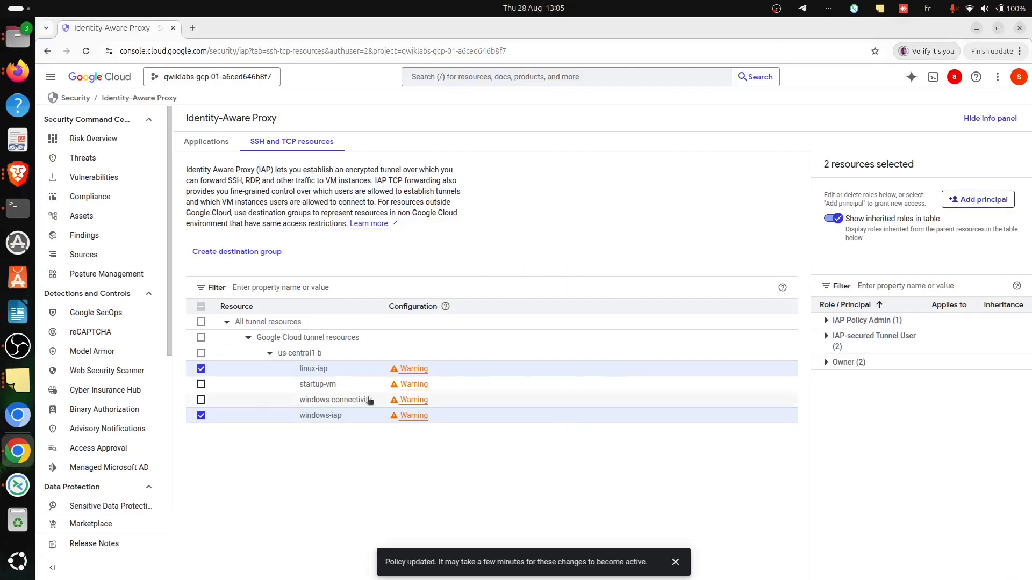
key(alt+Tab)
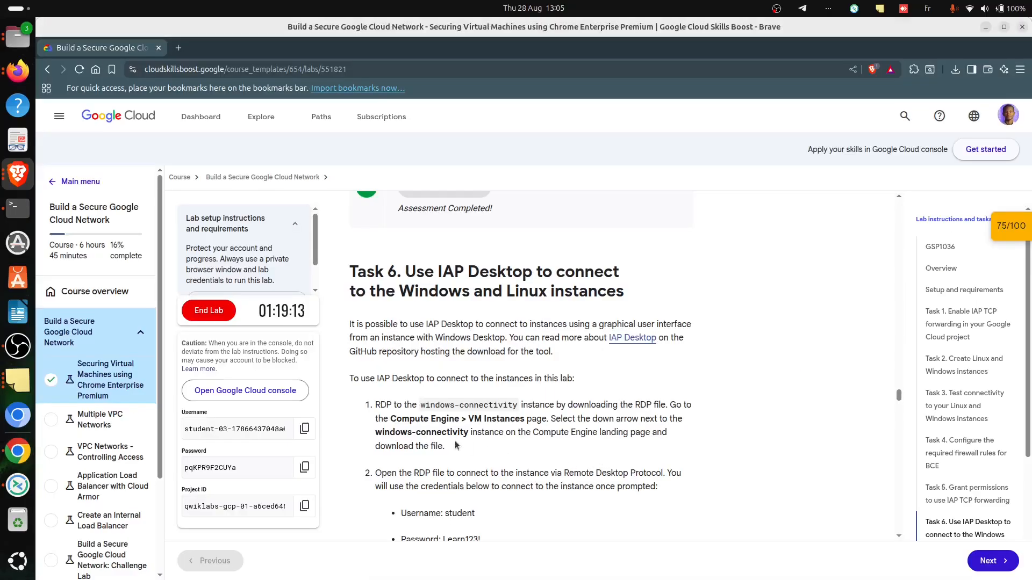
key(alt+Tab)
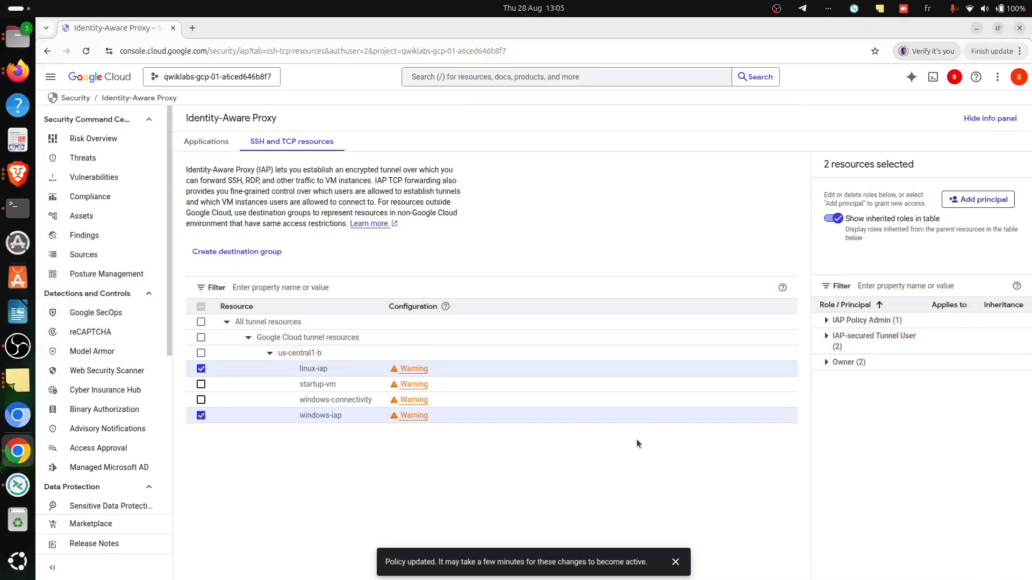
click(51, 78)
mouse_move(152, 376)
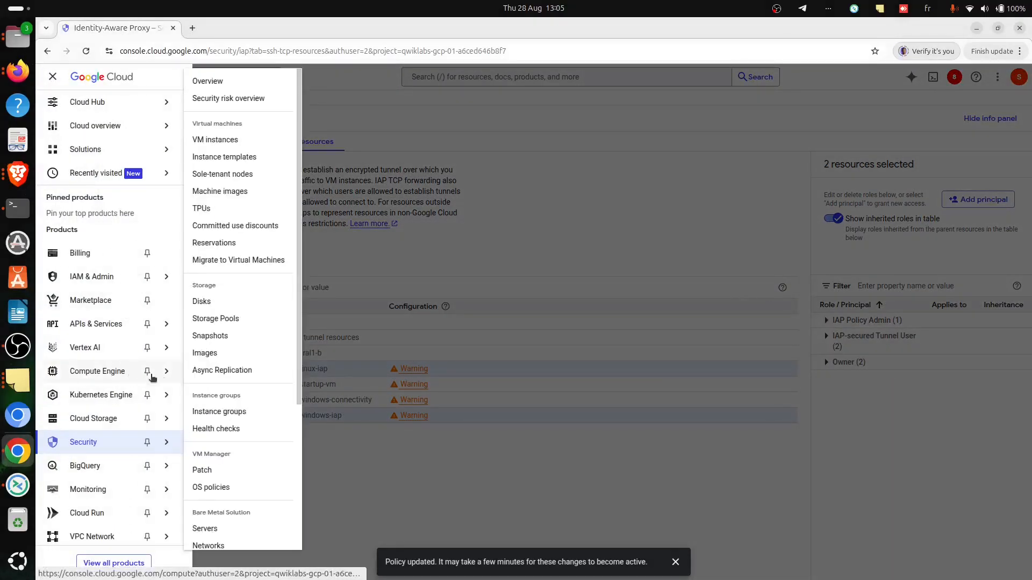
click(215, 140)
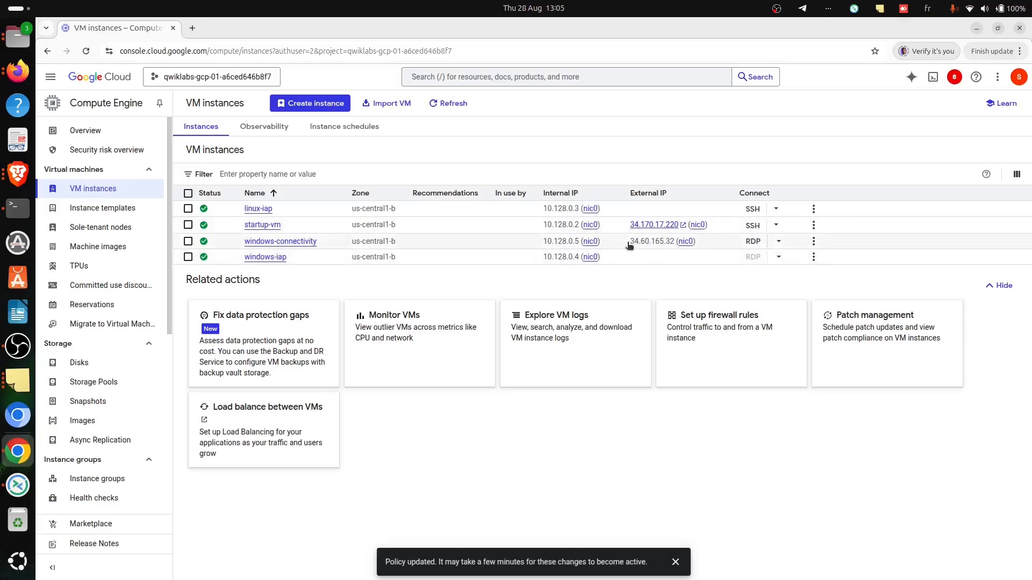
- Open a browser SSH session to linux-iap and copy the external IP address of windows-connectivity
drag(628, 250, 631, 262)
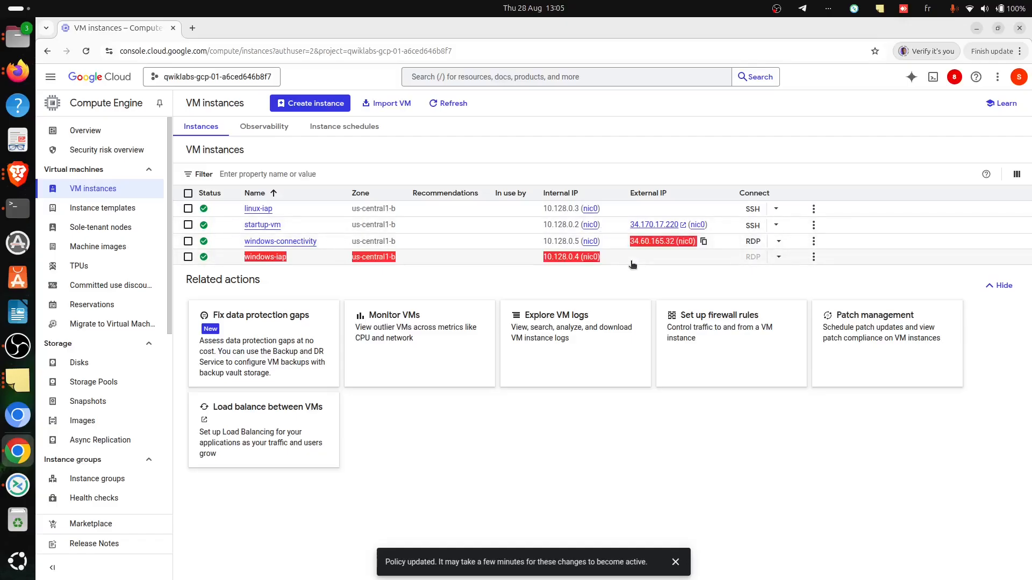
click(697, 282)
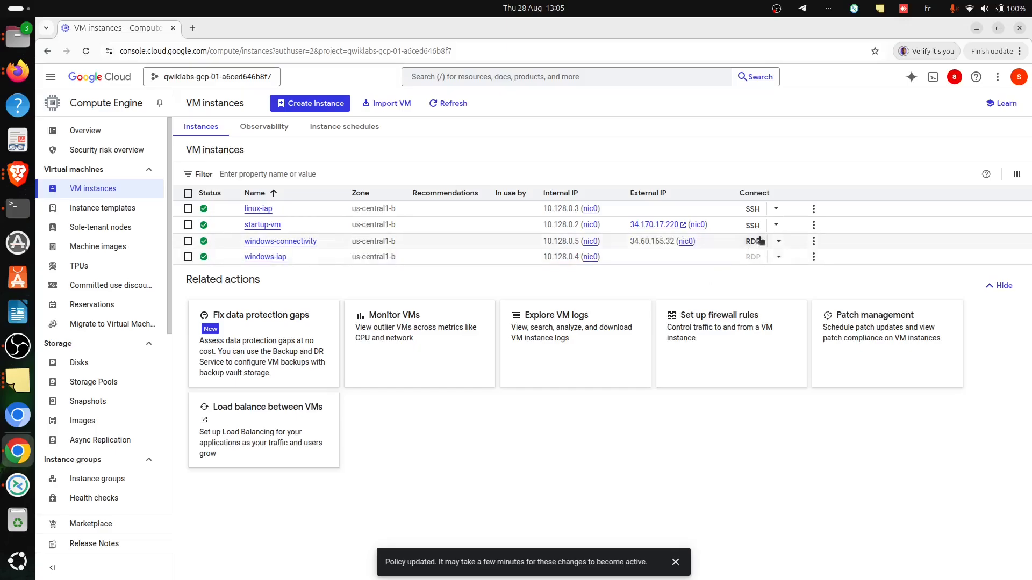
click(749, 211)
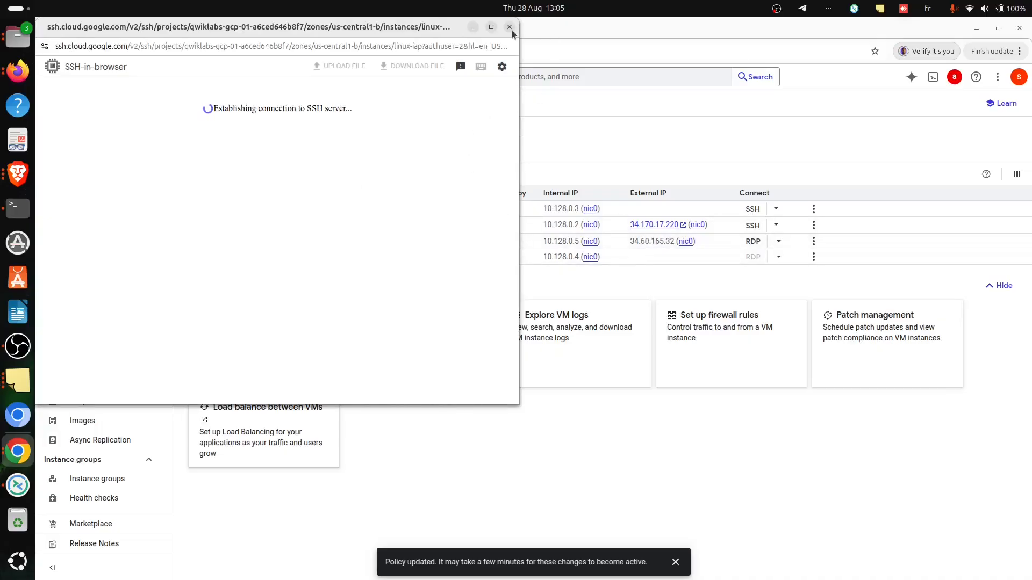
click(227, 257)
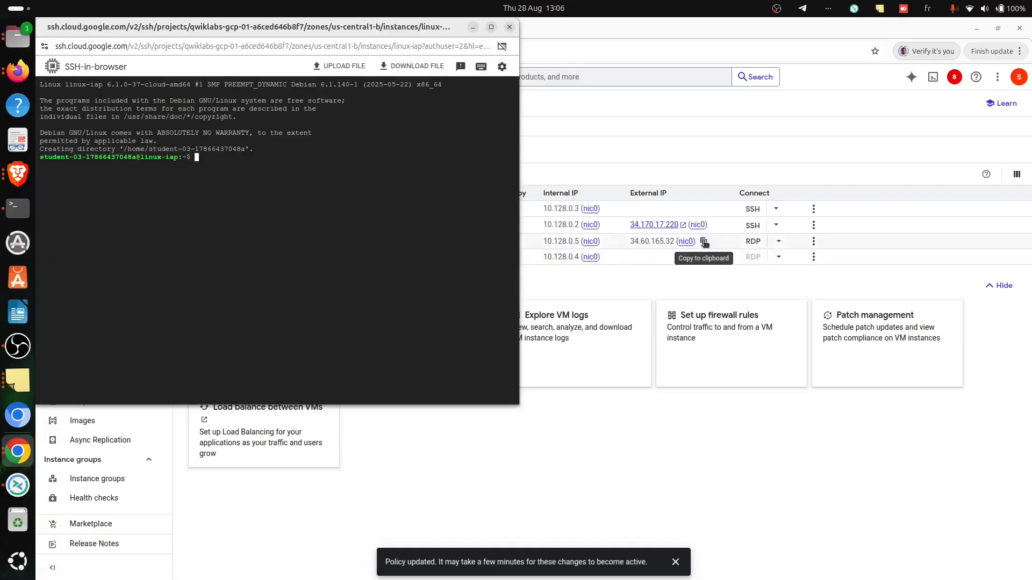
click(703, 241)
key(alt+Tab)
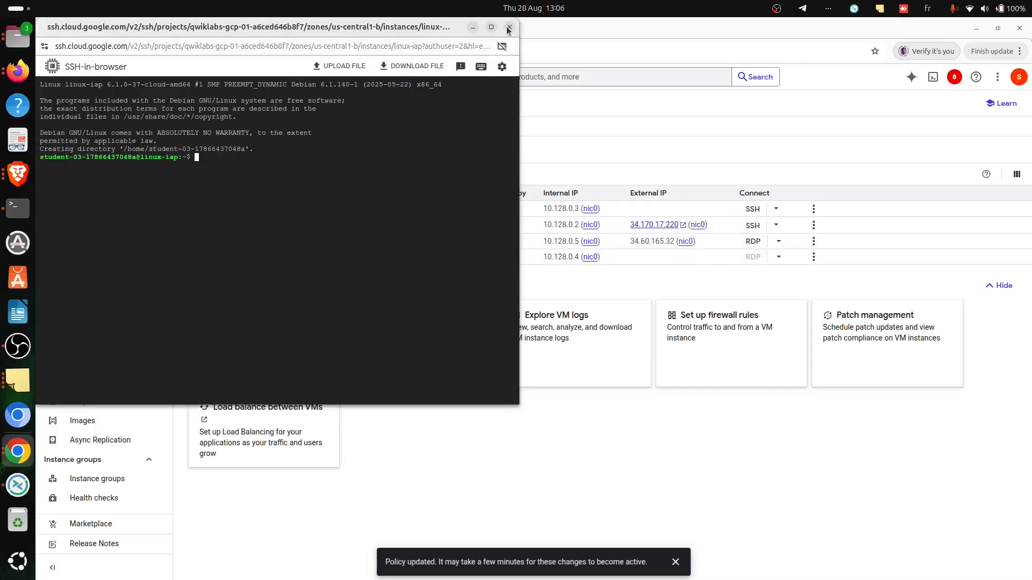
- Close the linux-iap SSH session and start a new Remmina connection profile for windows-connectivity with server 34.60.165.32
click(508, 27)
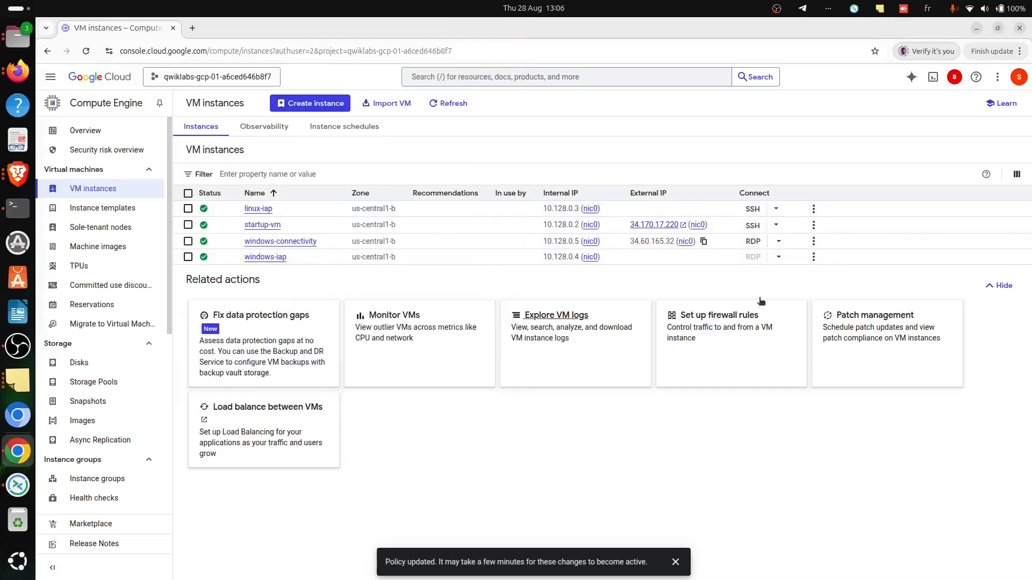
click(18, 485)
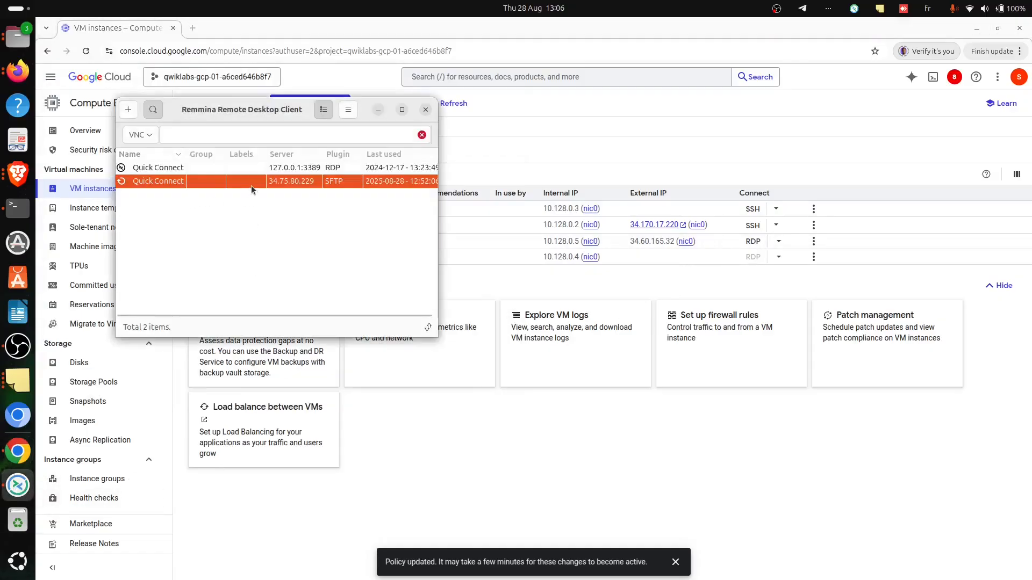
click(129, 111)
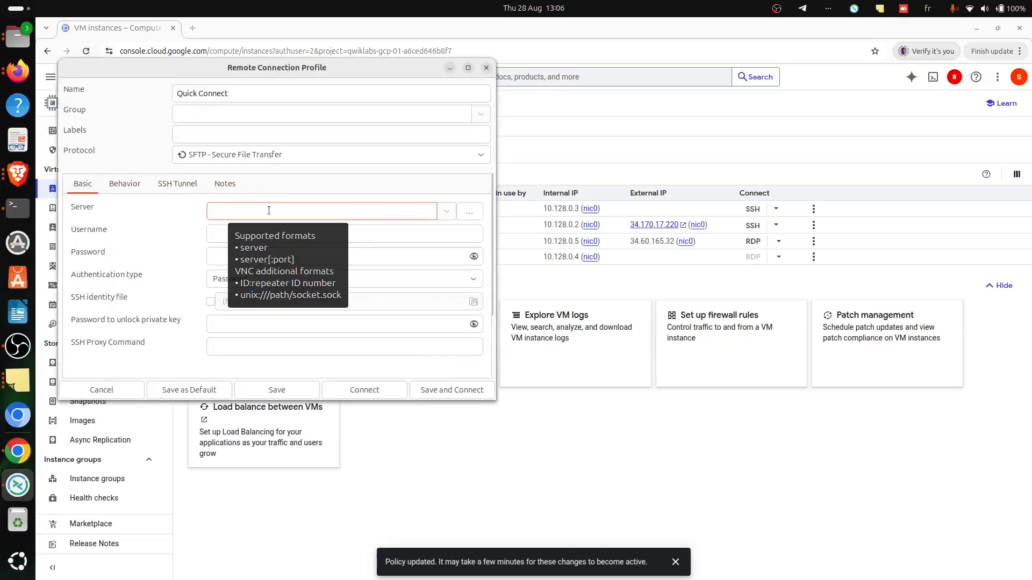
key(ctrl+v)
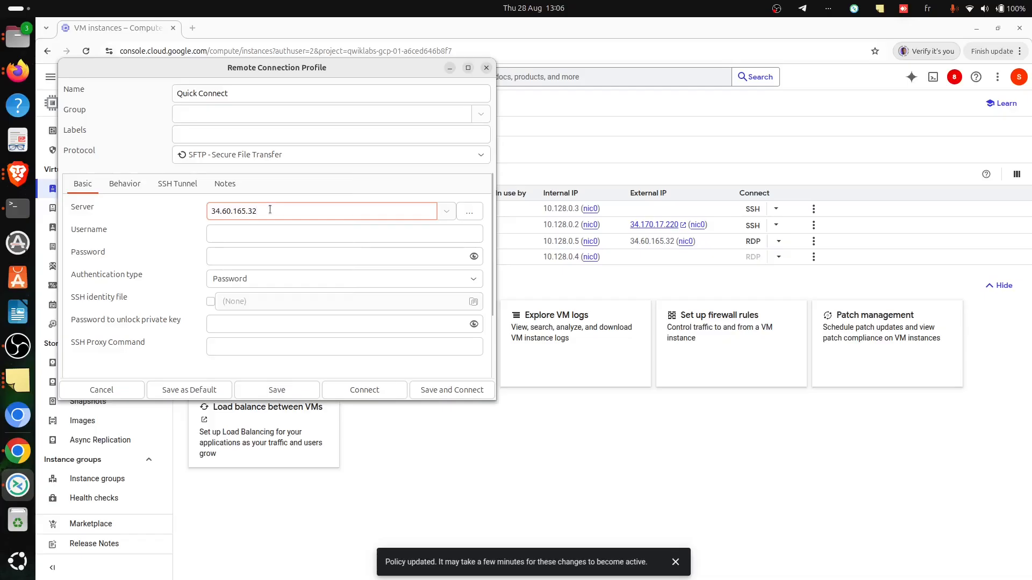
text(:)
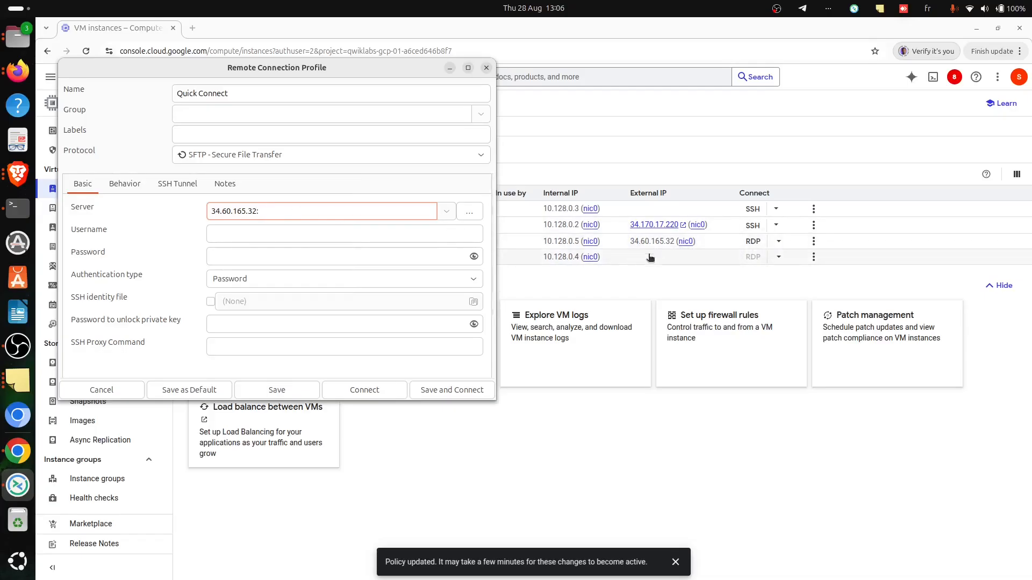
- Copy the username student from the Task 6 instructions in Brave and enter it as the Remmina profile's username
key(alt+Tab)
key(alt+Tab)
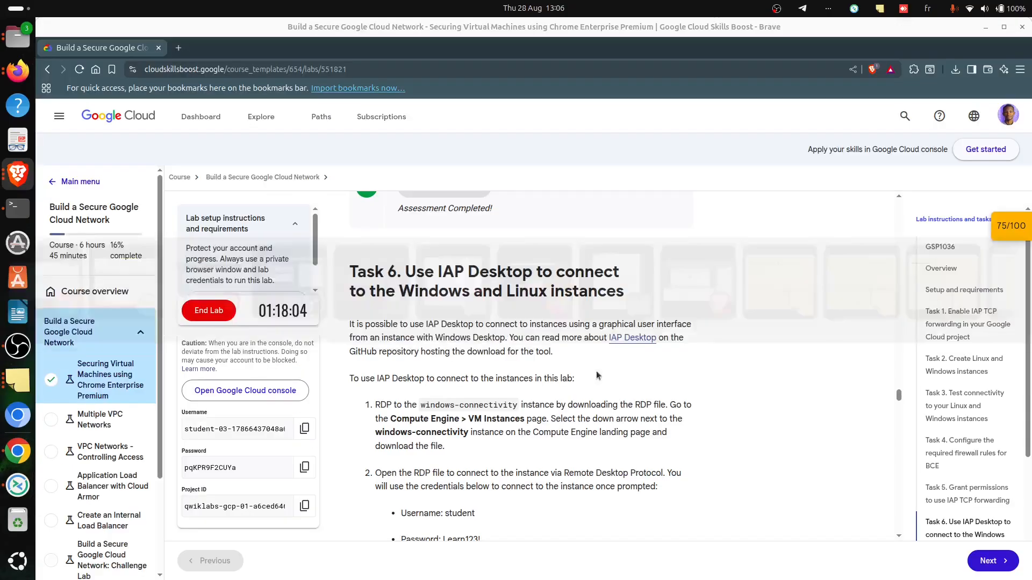
scroll(468, 409, down, 2)
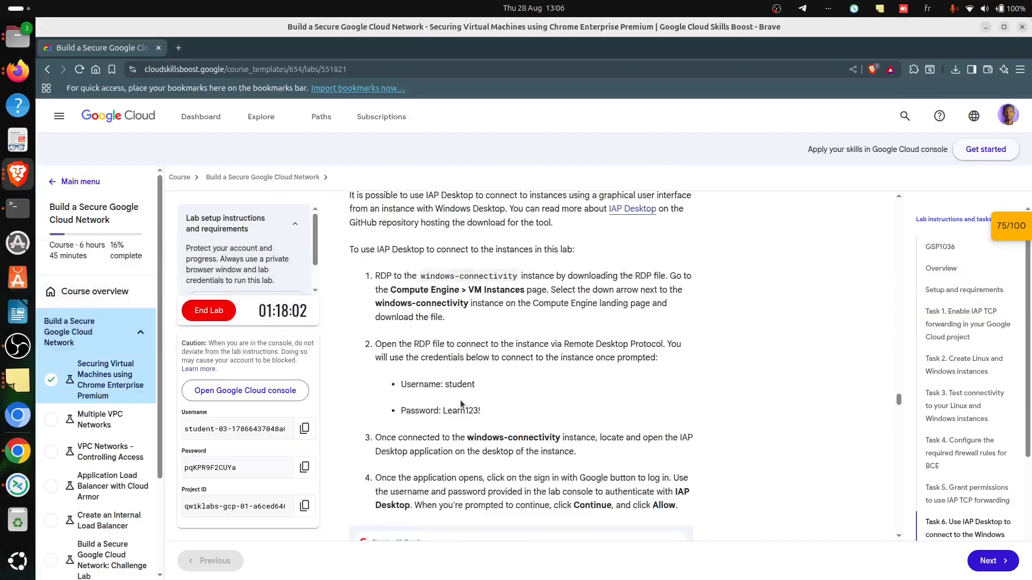
double_click(466, 385)
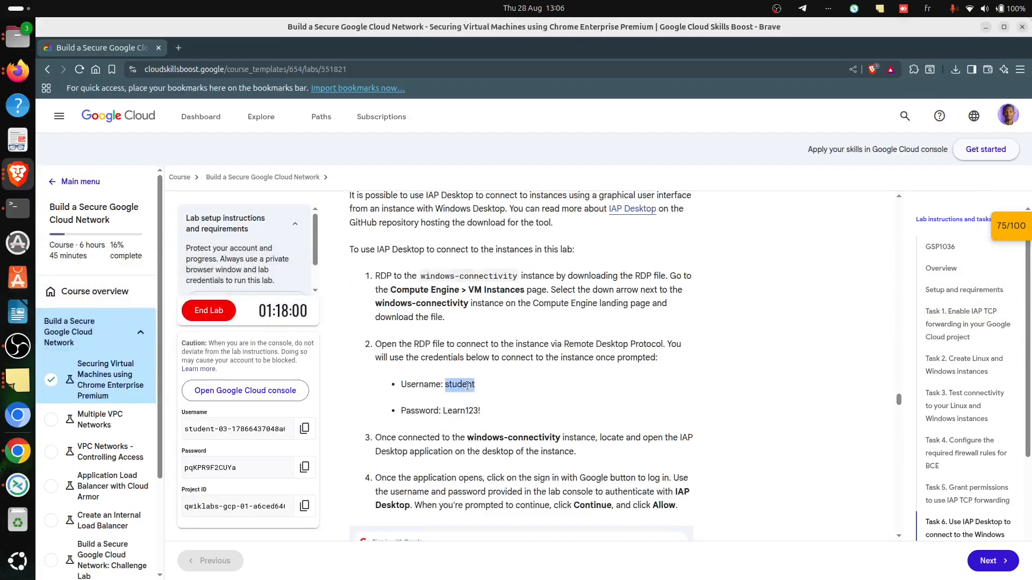
key(alt+Tab)
key(alt+Tab)
key(alt+Tab)
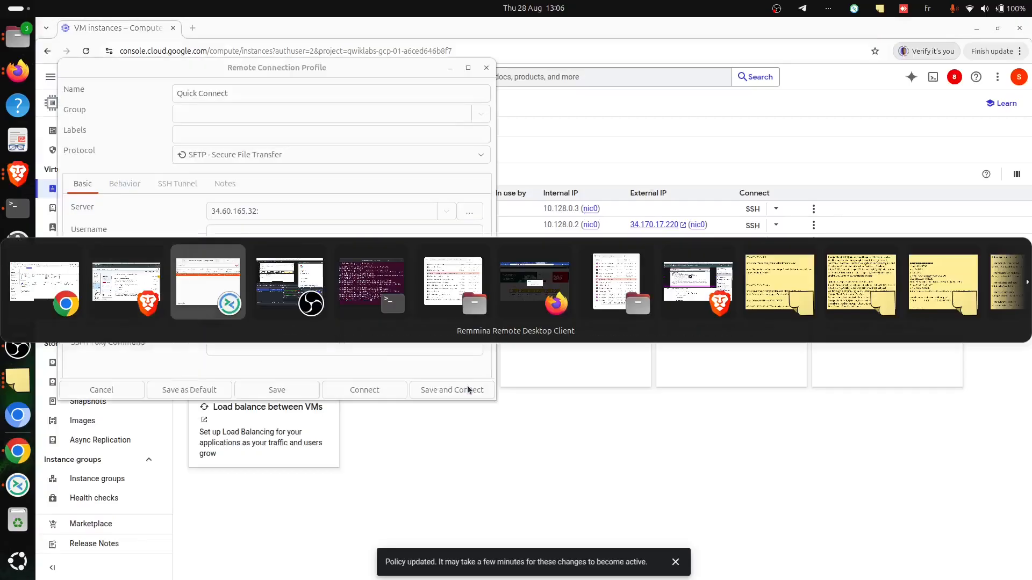
click(270, 234)
key(ctrl+v)
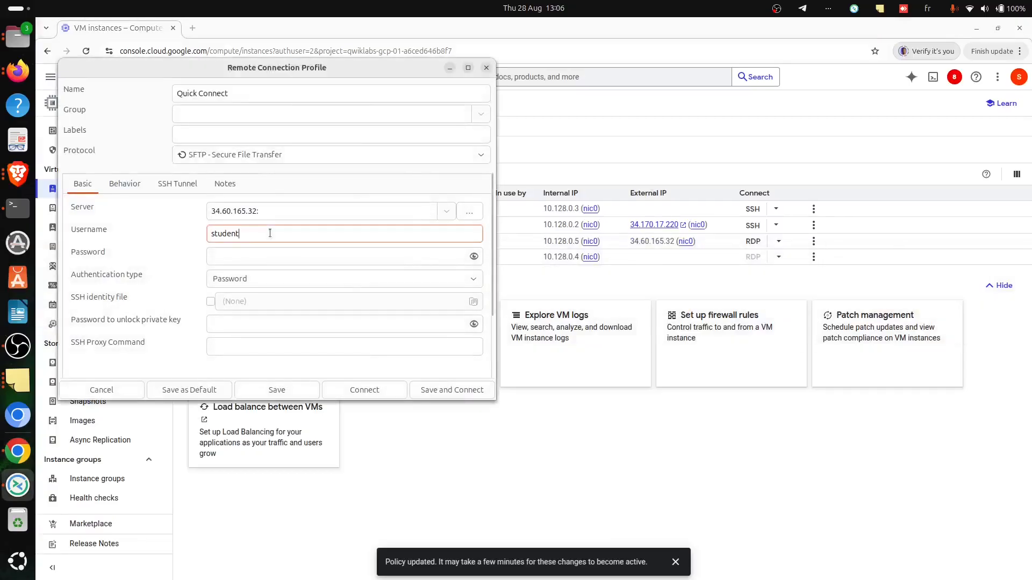
- Copy the Windows login password from the Task 6 instructions in Brave into the Remmina profile's password field
key(alt+Tab)
key(alt+Tab)
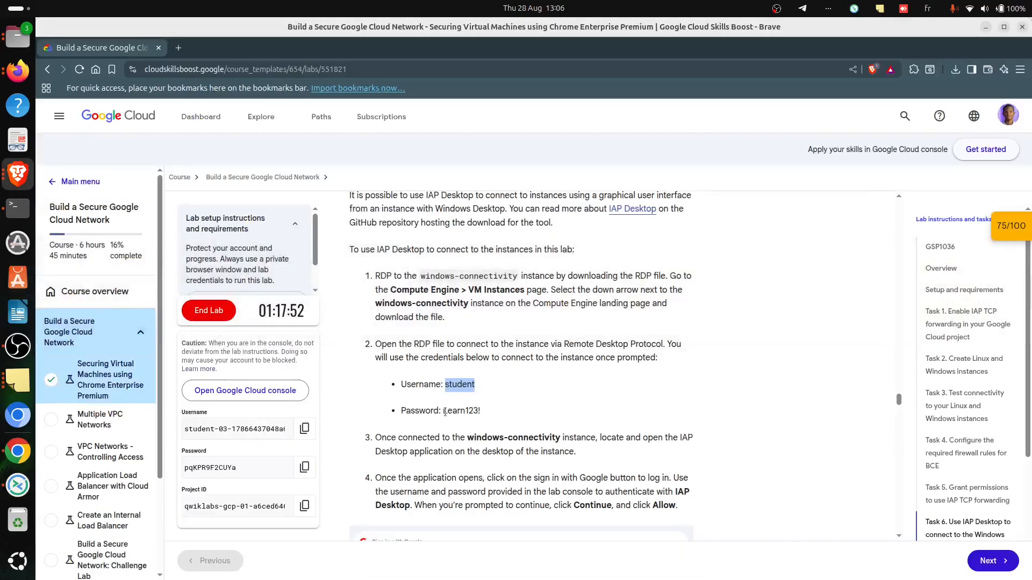
drag(443, 410, 481, 411)
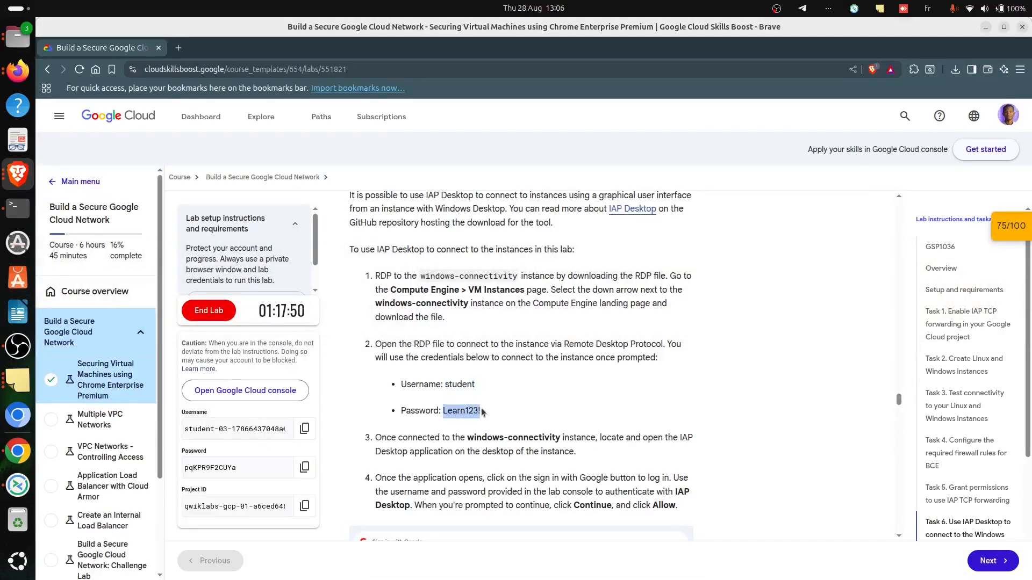
key(alt+Tab)
key(alt+Tab)
key(alt+Tab)
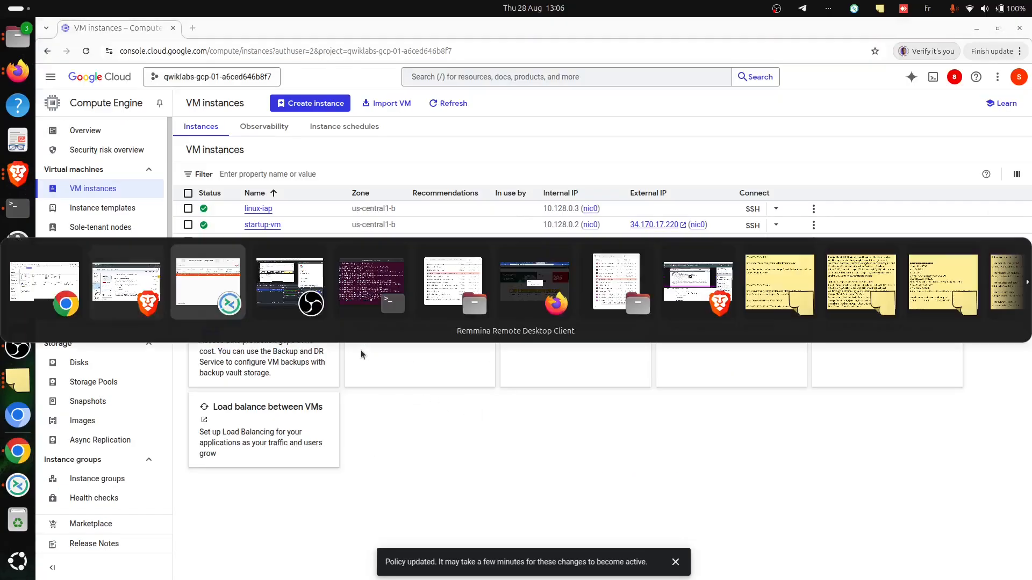
click(248, 255)
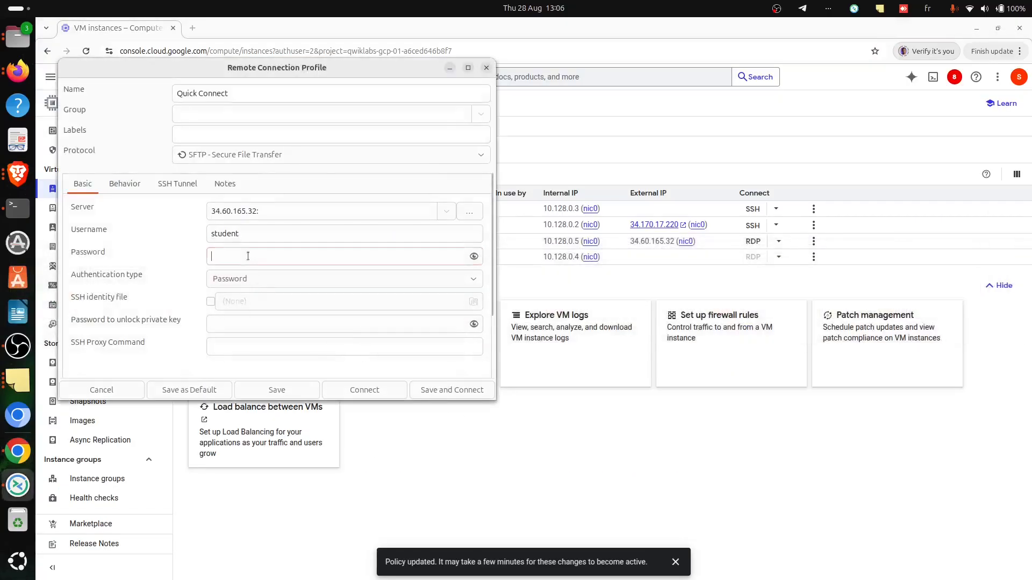
key(ctrl+v)
- Look up the RDP port in the lab's firewall settings in Brave, complete the Remmina server as 34.60.165.32:3389, then save and connect
key(alt+Tab)
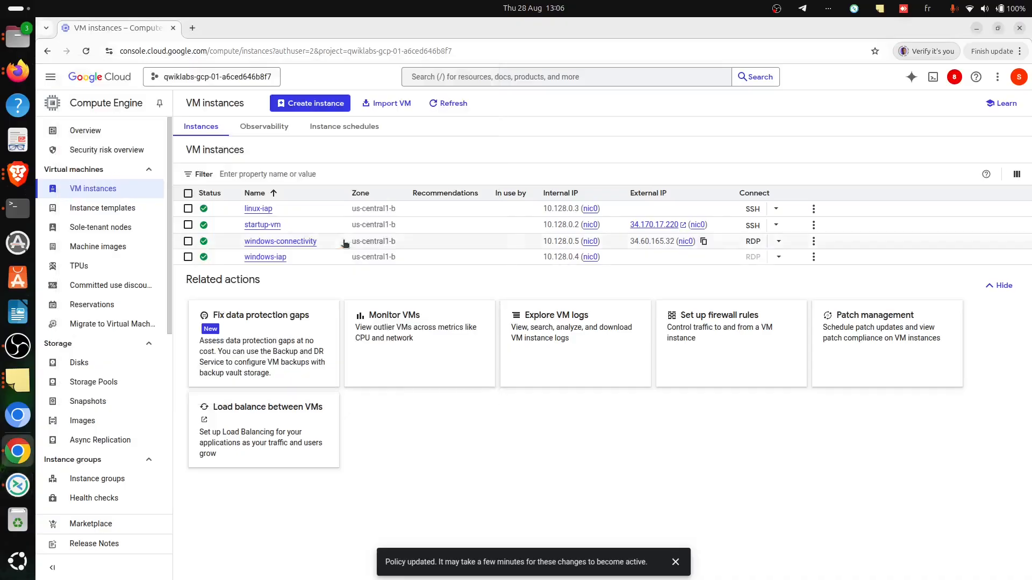
key(alt+Tab)
key(alt+Tab)
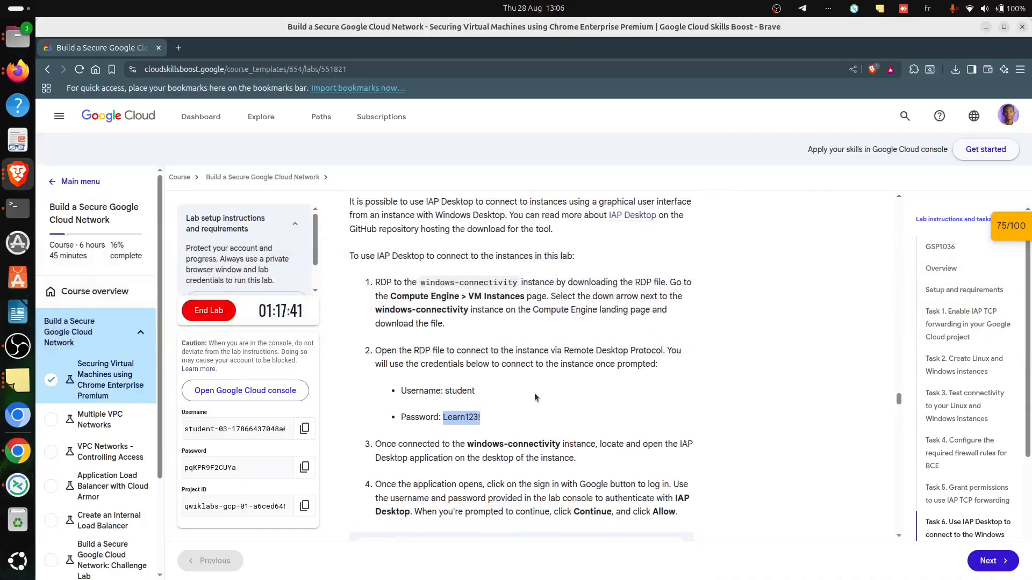
scroll(534, 398, up, 10)
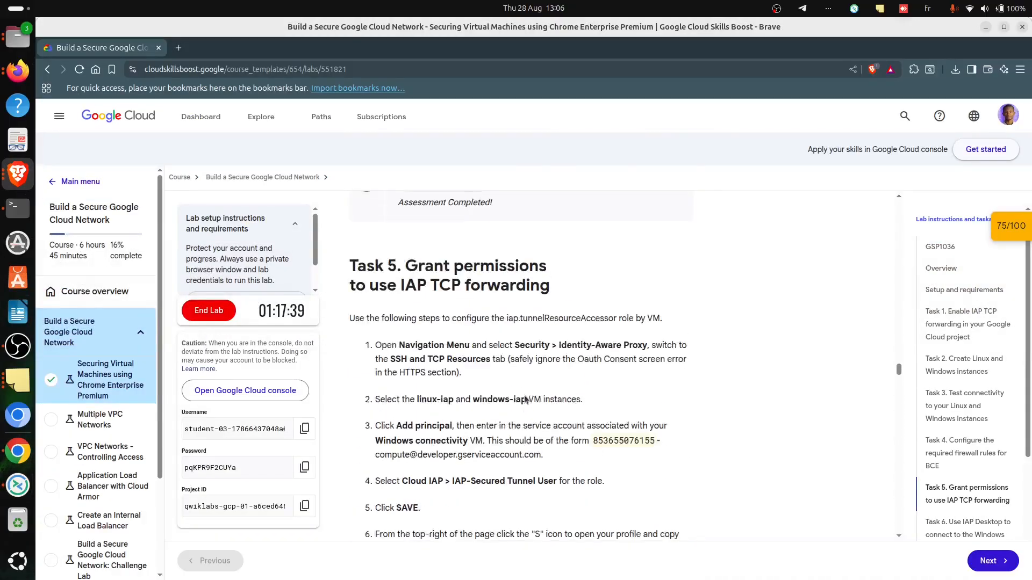
scroll(525, 400, up, 5)
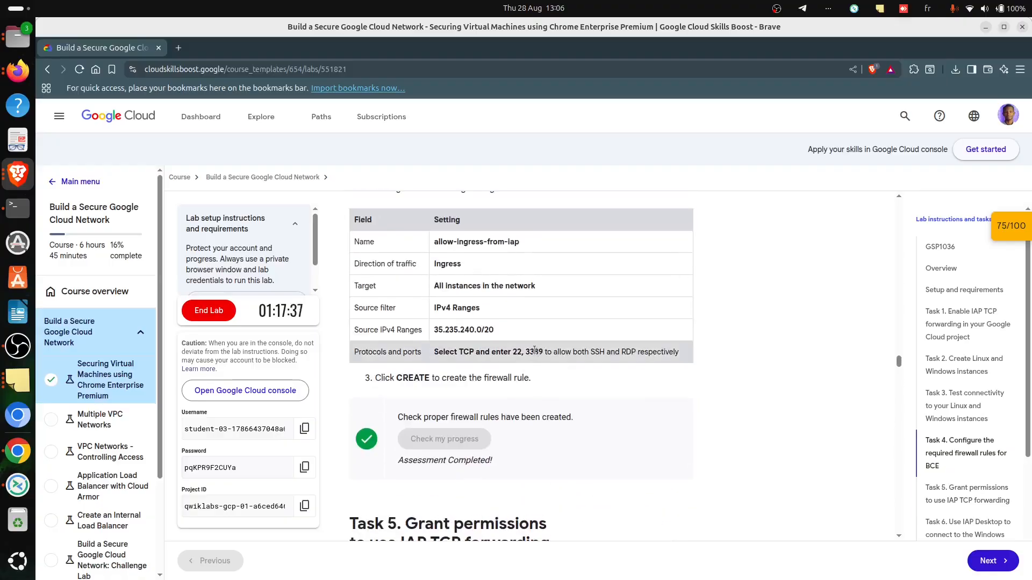
key(alt+Tab)
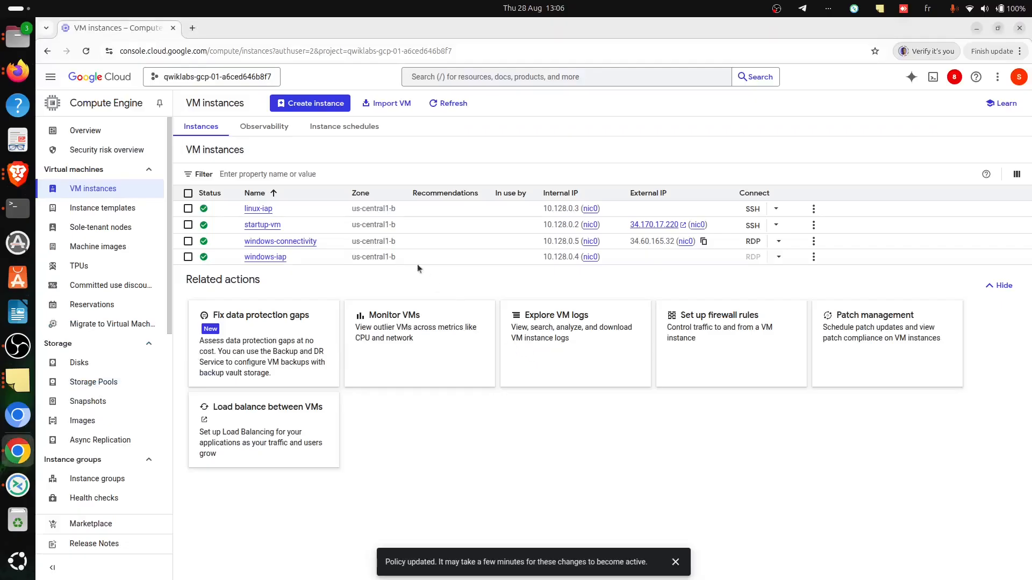
key(alt+Tab)
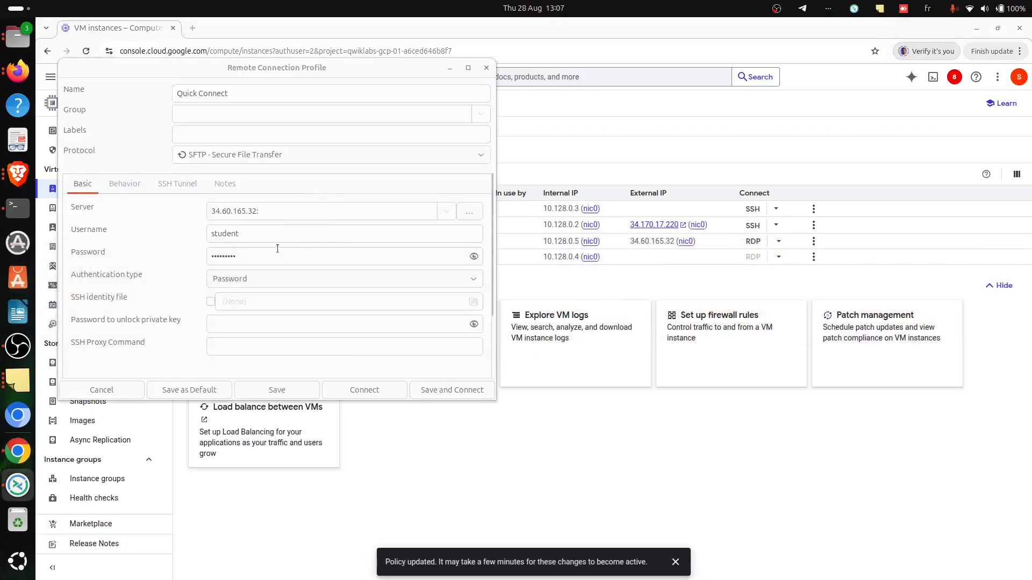
click(286, 215)
text(3389)
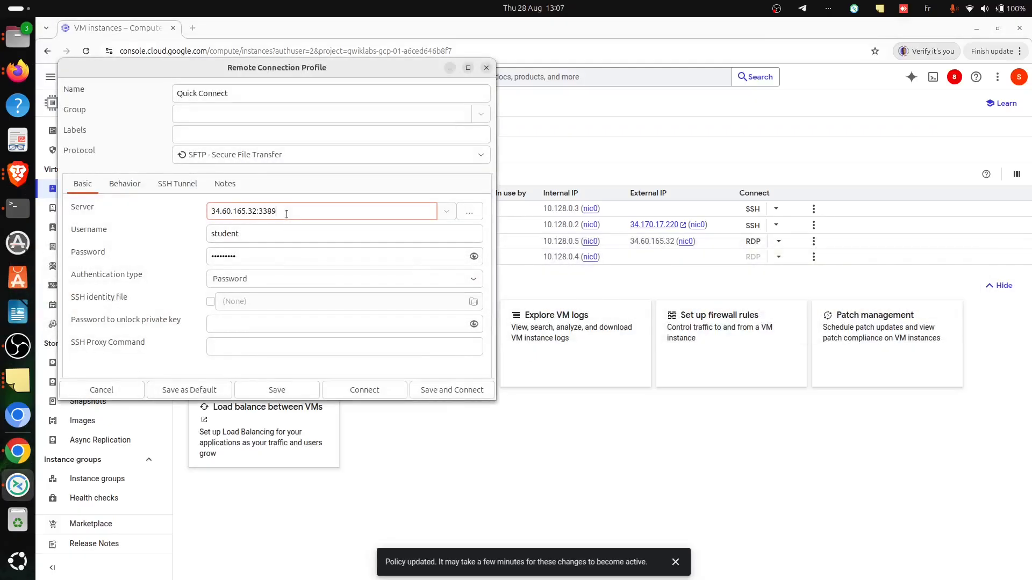
click(424, 389)
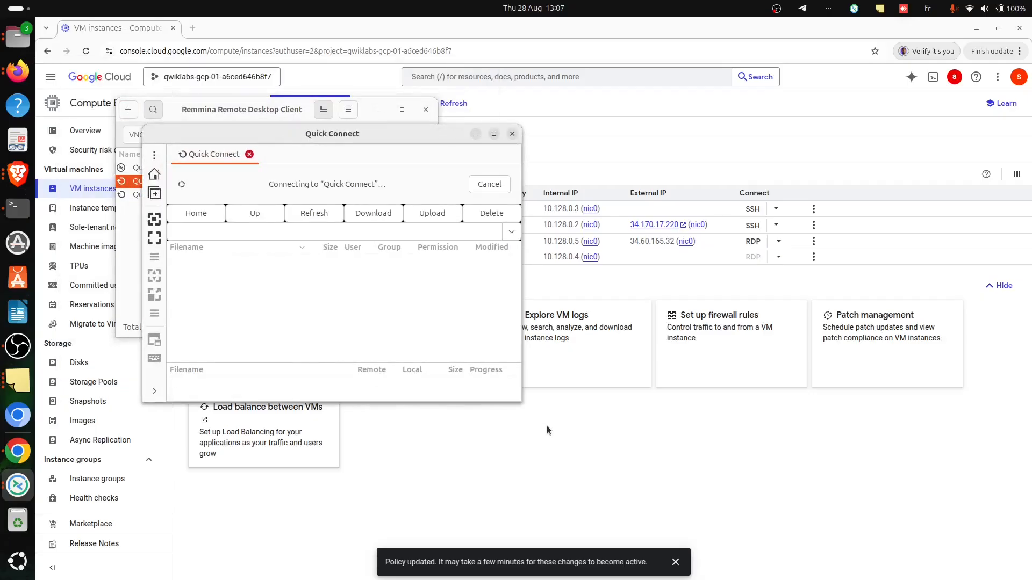
- Read the Task 6 instructions in Brave on signing in to IAP Desktop and adding the lab project
key(alt+Tab)
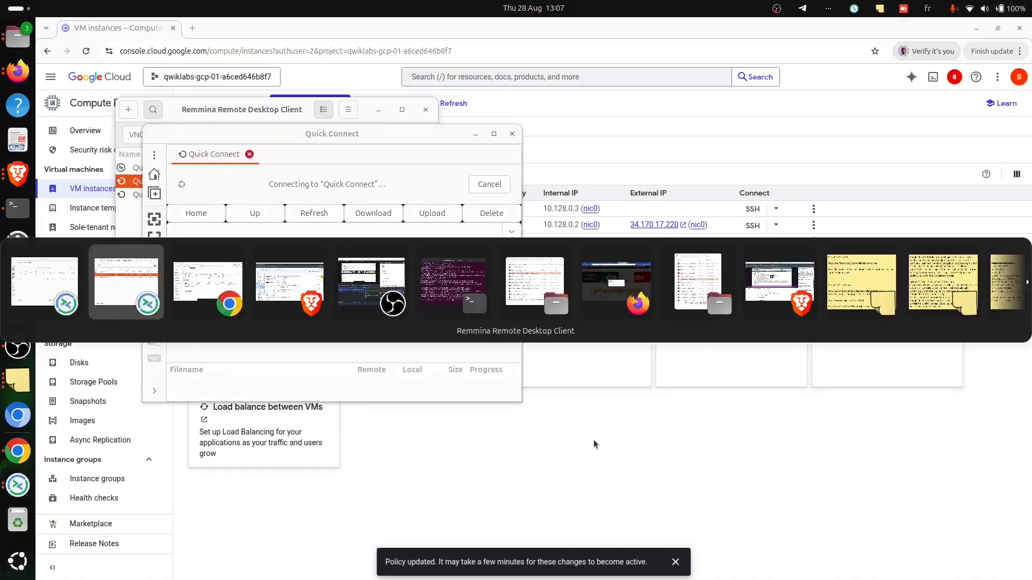
key(alt+Tab)
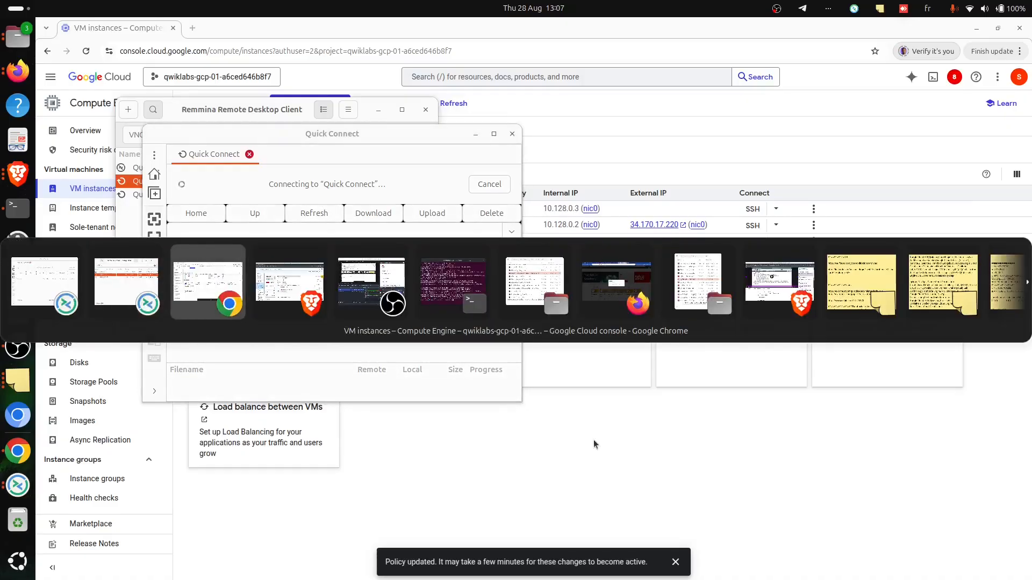
key(alt+Tab)
key(alt+Tab)
key(alt+Tab)
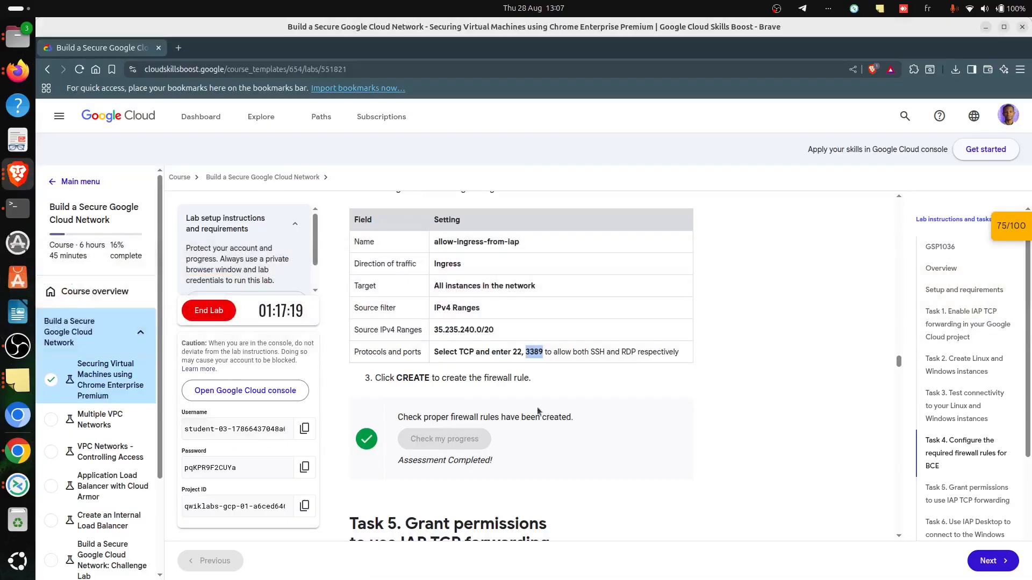
scroll(505, 419, down, 5)
scroll(505, 422, down, 15)
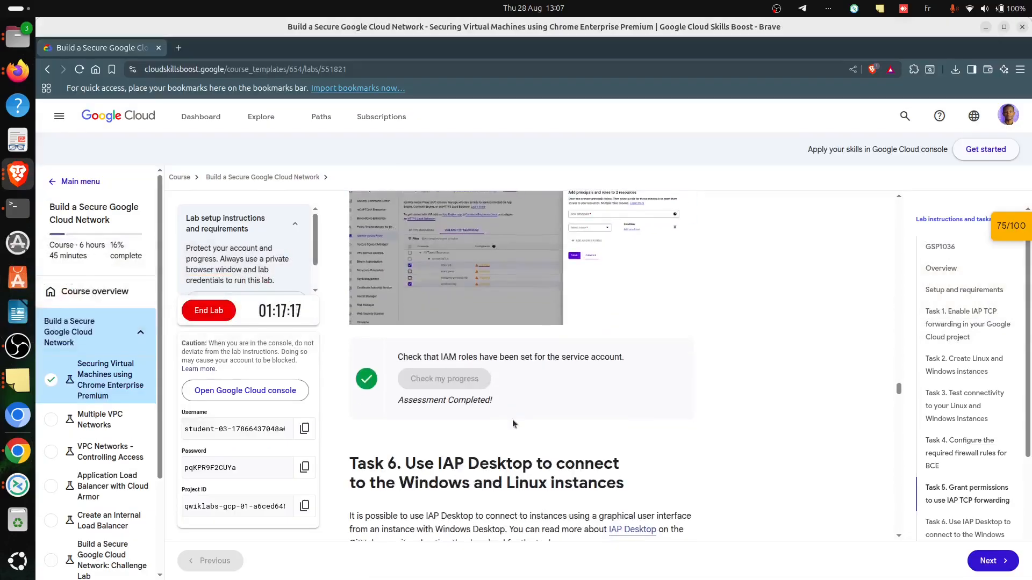
scroll(450, 324, down, 3)
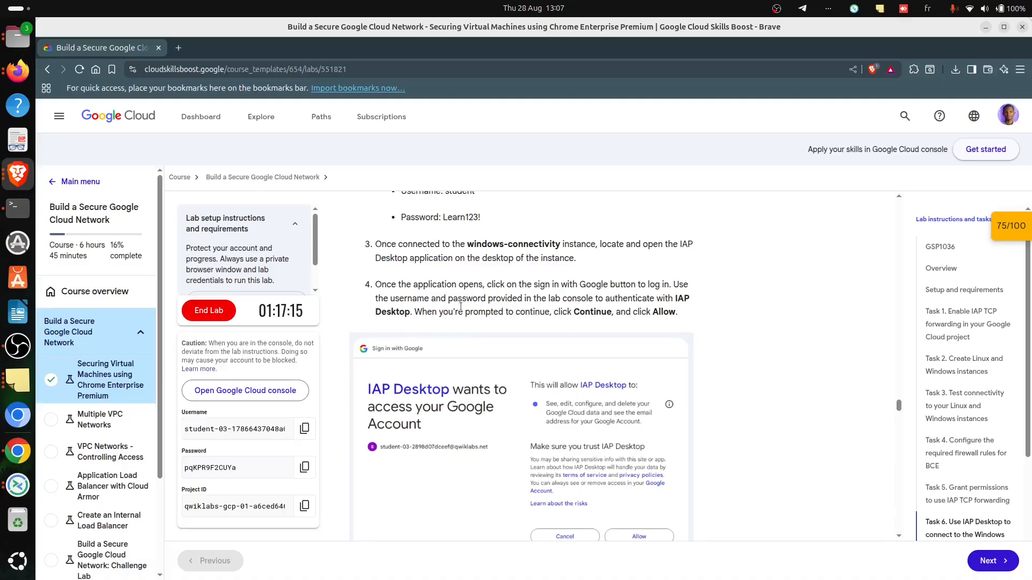
scroll(478, 325, down, 6)
- Close the Quick Connect session in Remmina and try the saved 34.60.165.32:3389 connection again
key(alt+Tab)
key(alt+Tab)
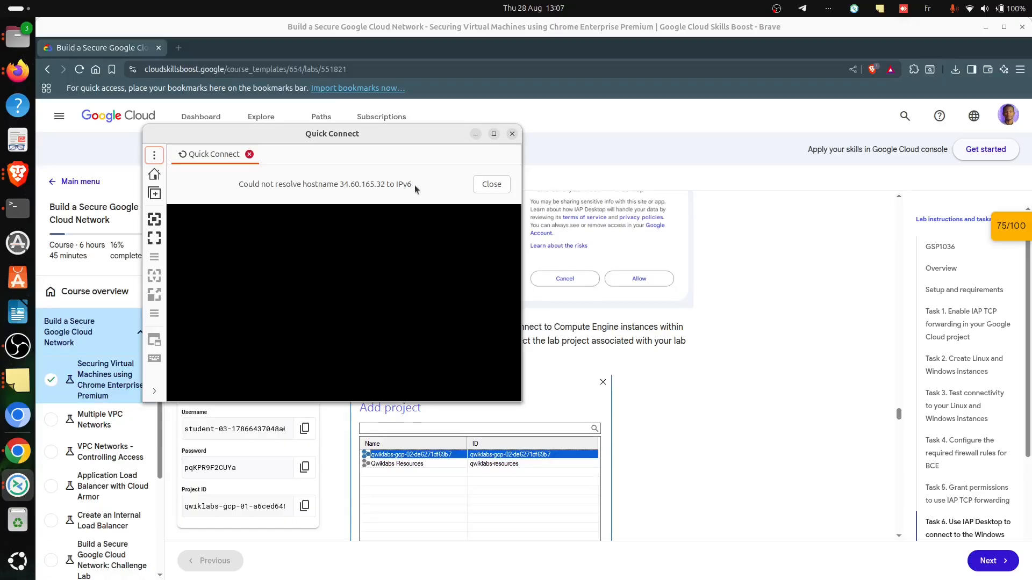
click(494, 189)
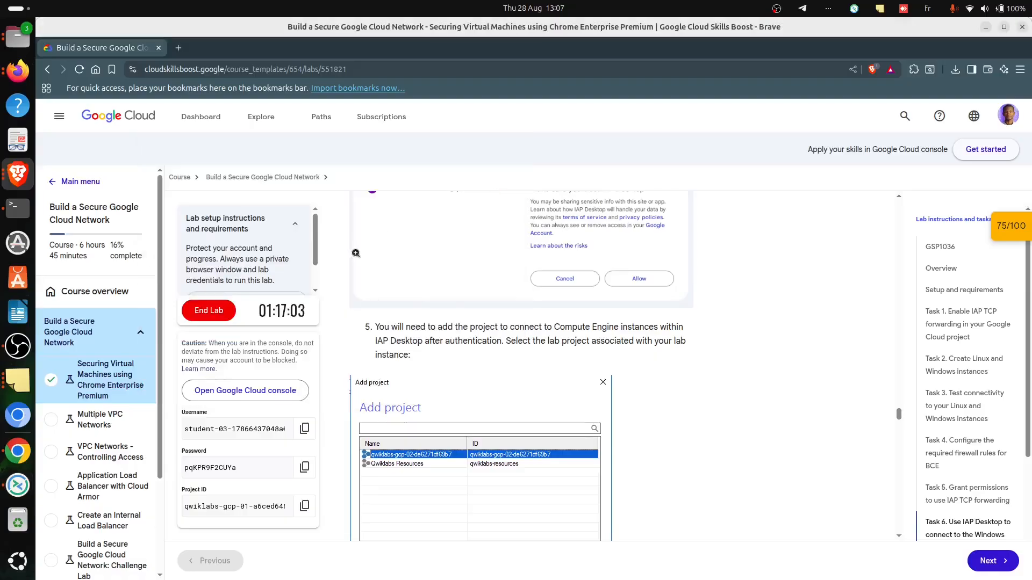
click(25, 492)
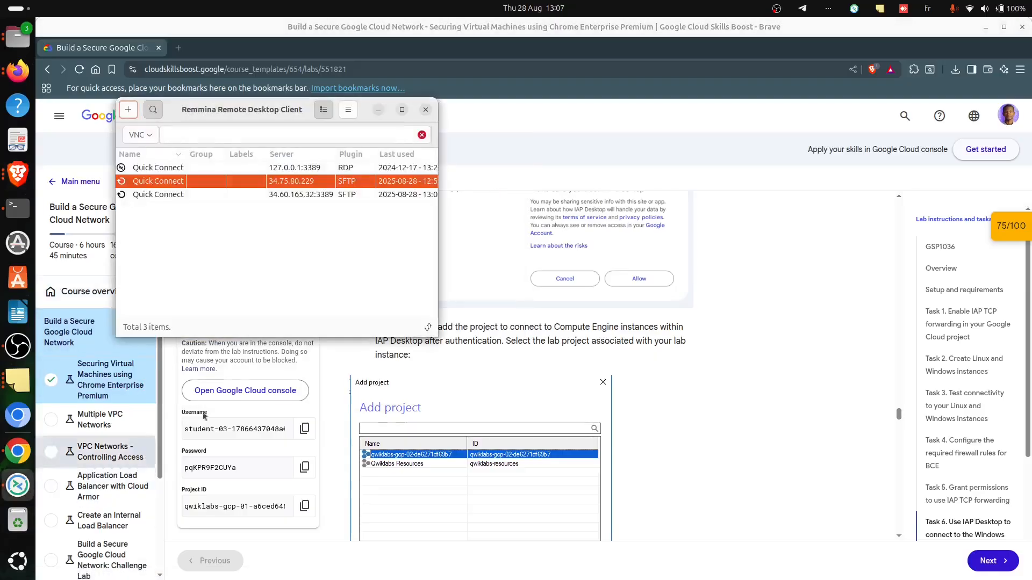
double_click(352, 194)
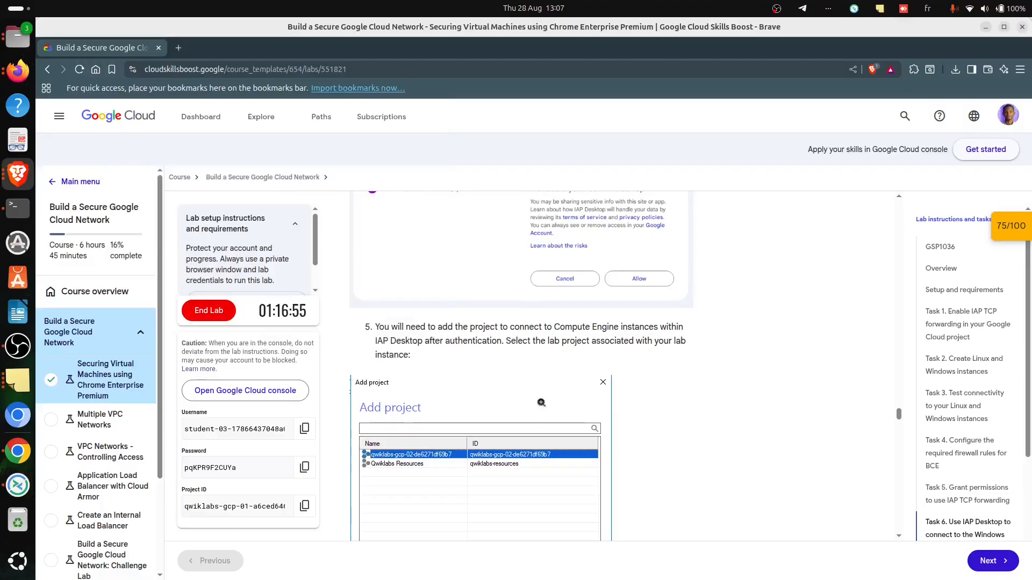
- Switch to Chrome, view the RDP client connection options for the windows-connectivity instance, and close the dialog without downloading the RDP file
key(alt+Tab)
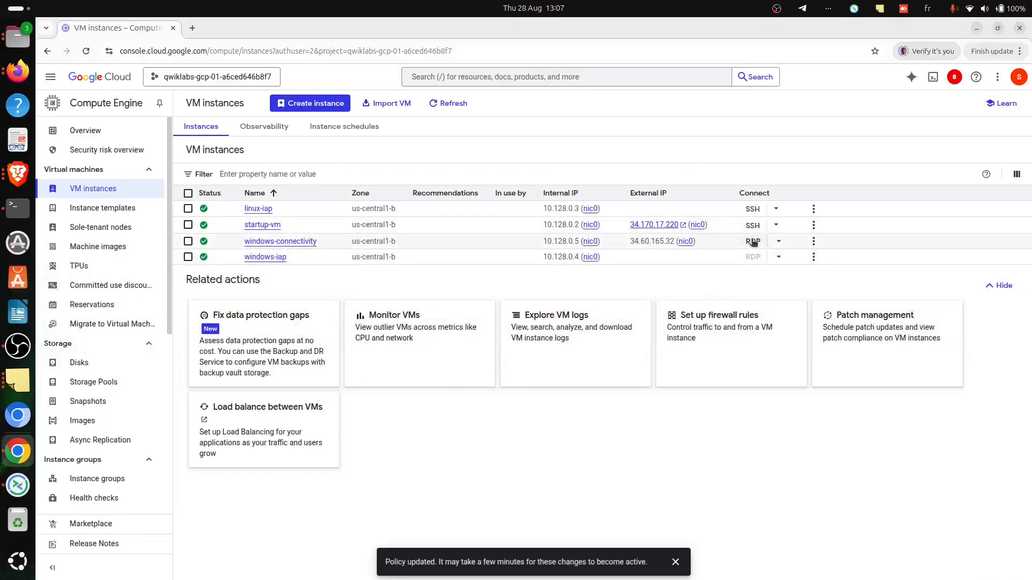
click(752, 242)
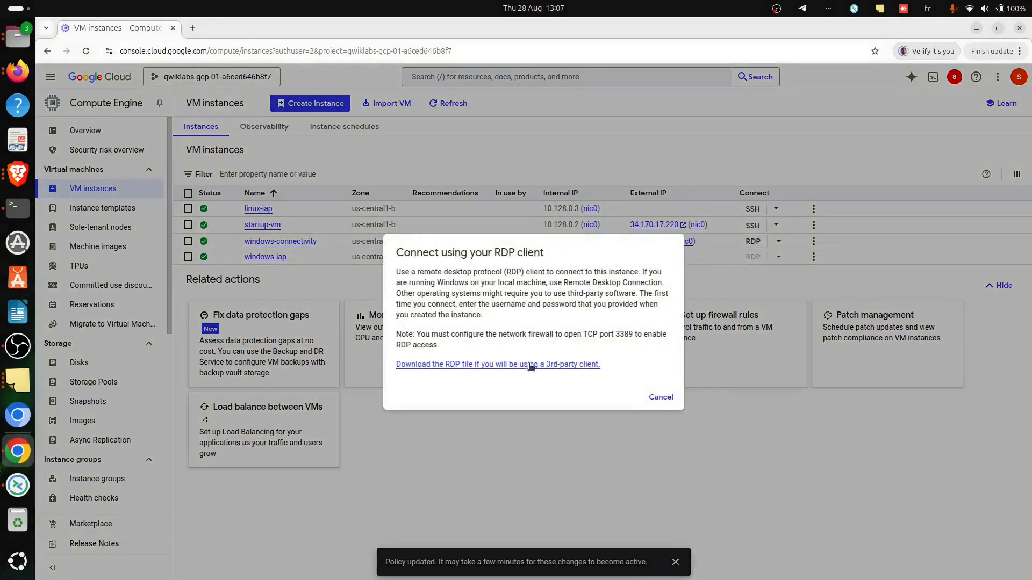
click(663, 400)
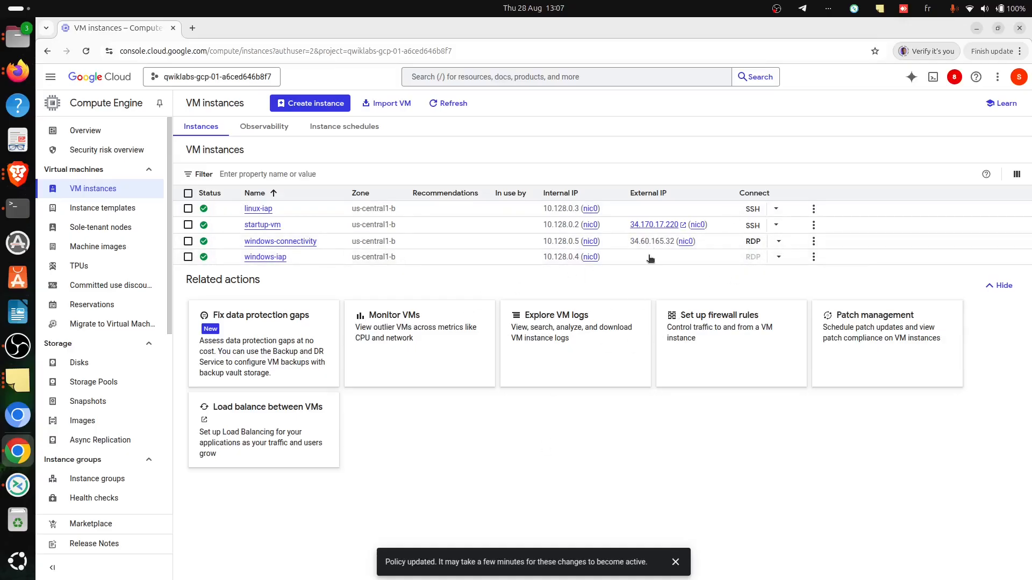
- Read the Task 7 instructions in Brave on demonstrating tunneling using SSH and RDP connections
key(alt+Tab)
key(alt+Tab)
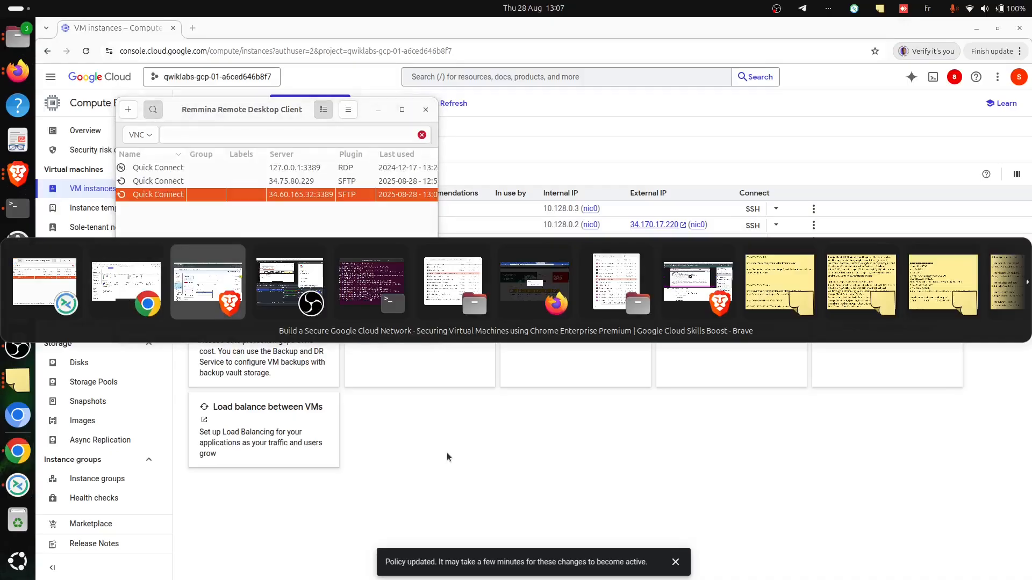
scroll(674, 436, down, 15)
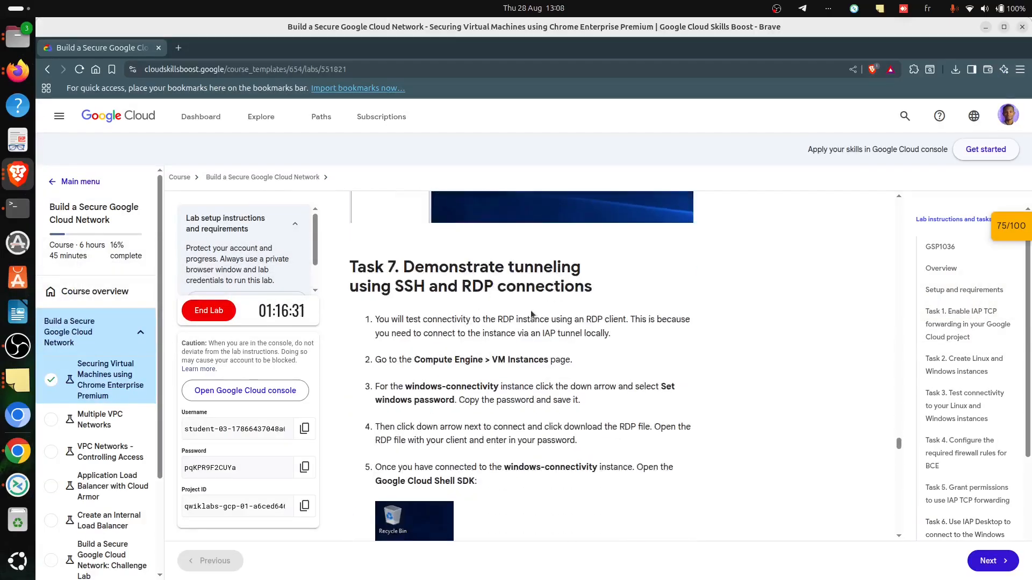
scroll(531, 314, up, 3)
scroll(528, 366, down, 12)
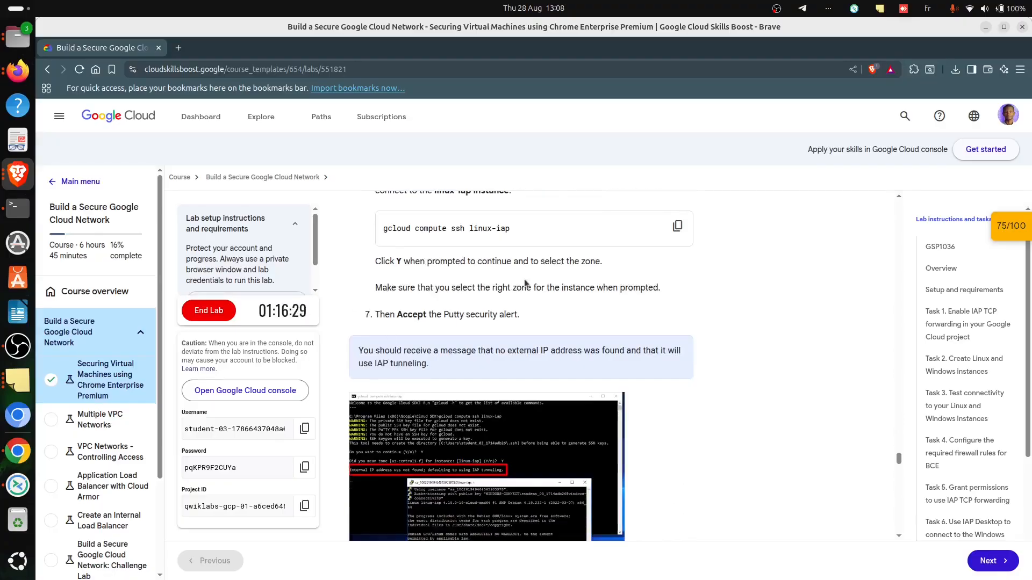
scroll(525, 280, up, 3)
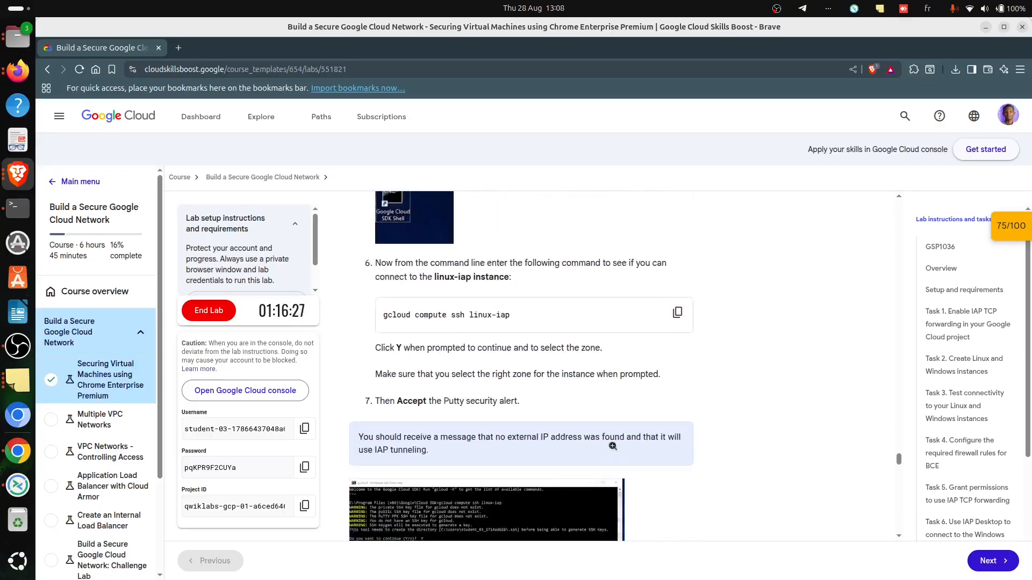
scroll(612, 446, down, 20)
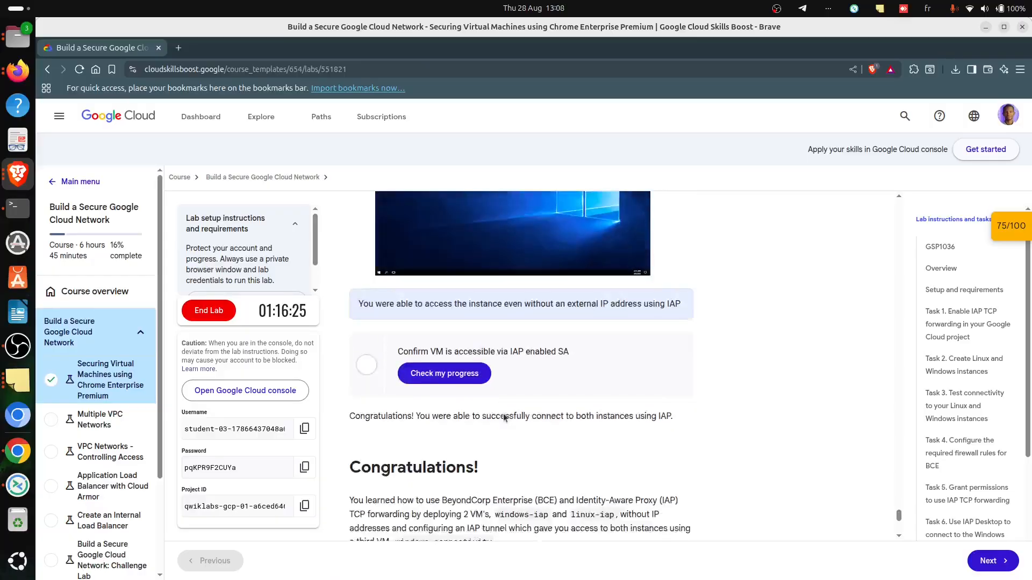
- Run the progress check for "Confirm VM is accessible via IAP enabled SA" at the end of Task 7
scroll(504, 418, down, 3)
scroll(504, 376, up, 1)
click(444, 237)
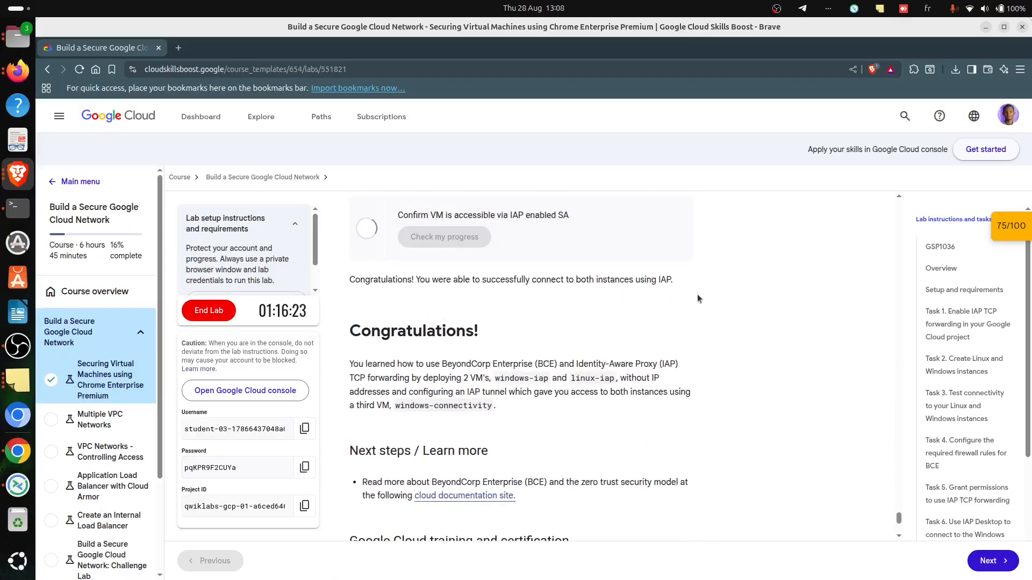
scroll(698, 295, up, 6)
scroll(679, 321, down, 3)
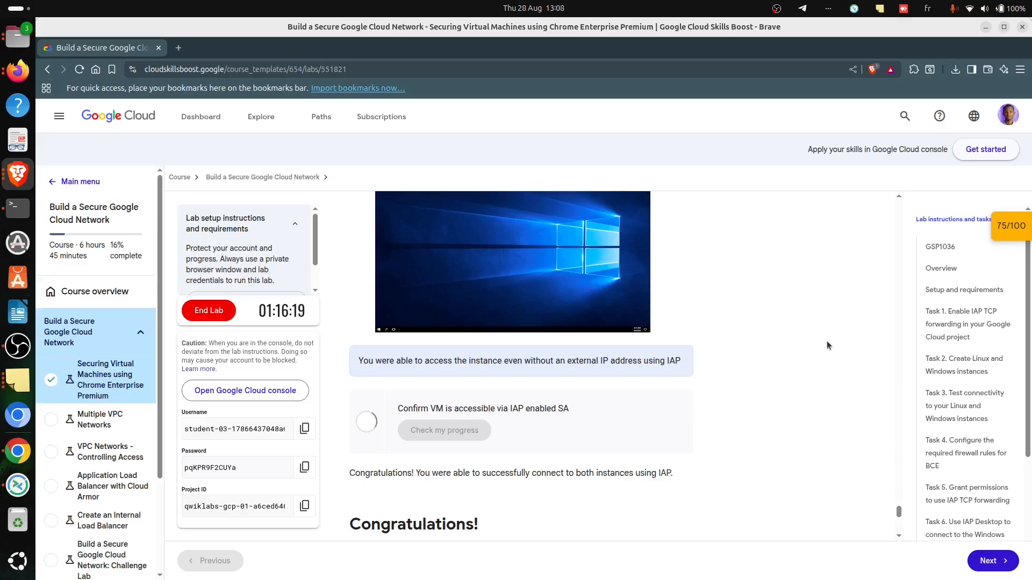
- Rerun the check for the IAP-enabled SA access checkpoint from the lab's Checkpoints list, then collapse the list
click(1011, 225)
click(939, 365)
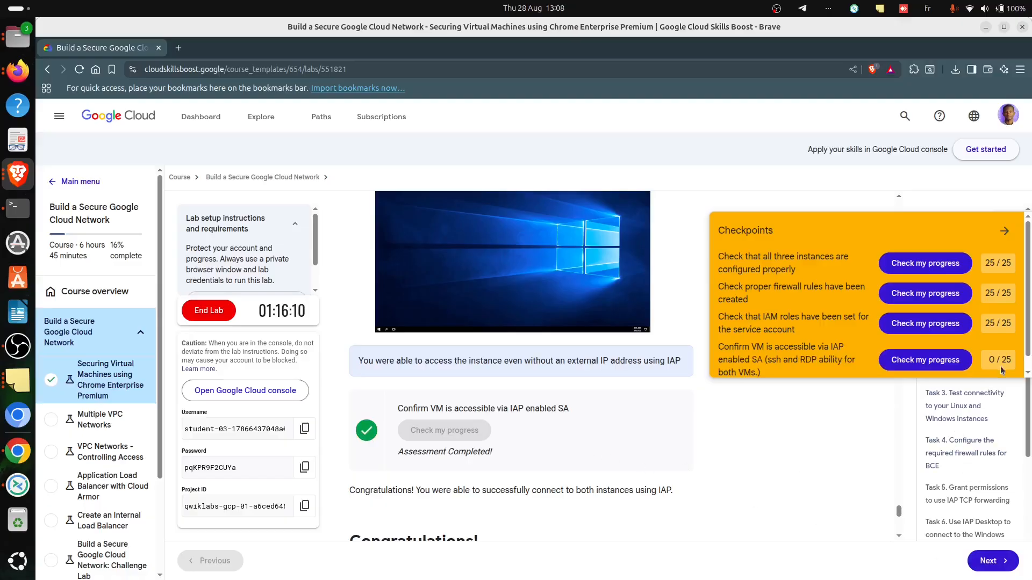
click(919, 363)
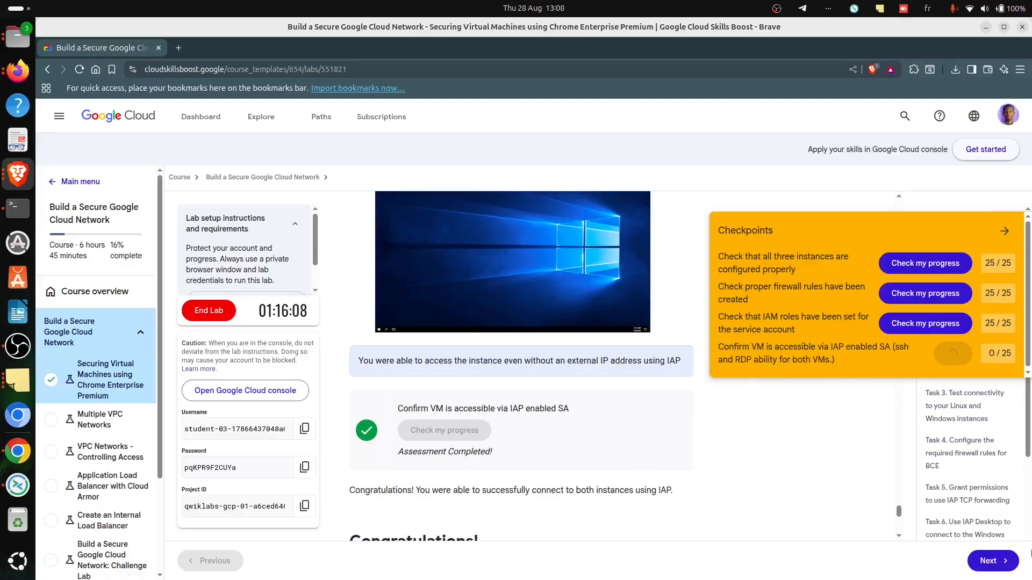
scroll(602, 424, down, 3)
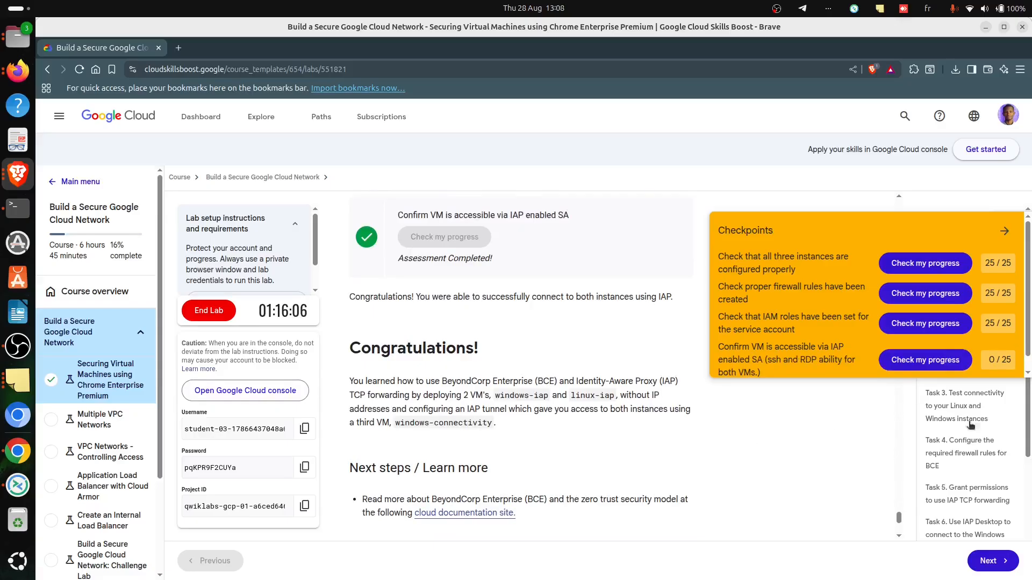
click(915, 360)
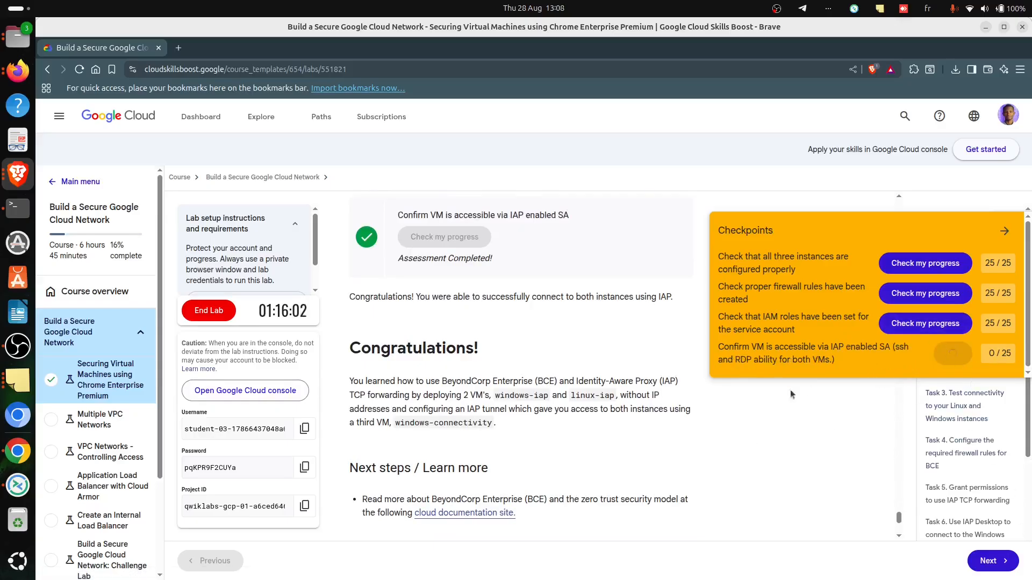
scroll(486, 387, down, 4)
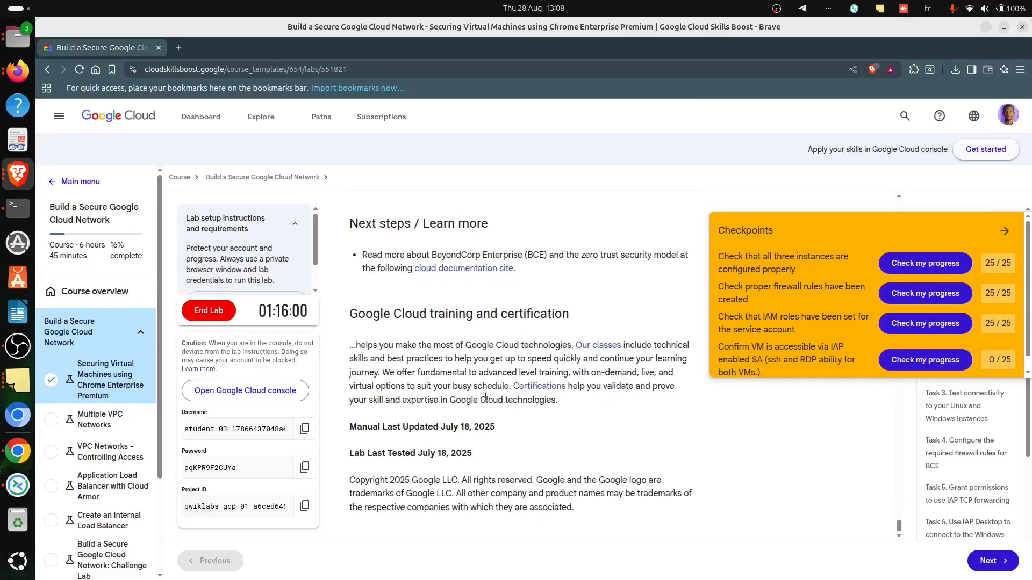
click(1004, 231)
- Look back over the Task 7 and Task 6 instructions and proceed to the next lab in the course
scroll(553, 443, up, 6)
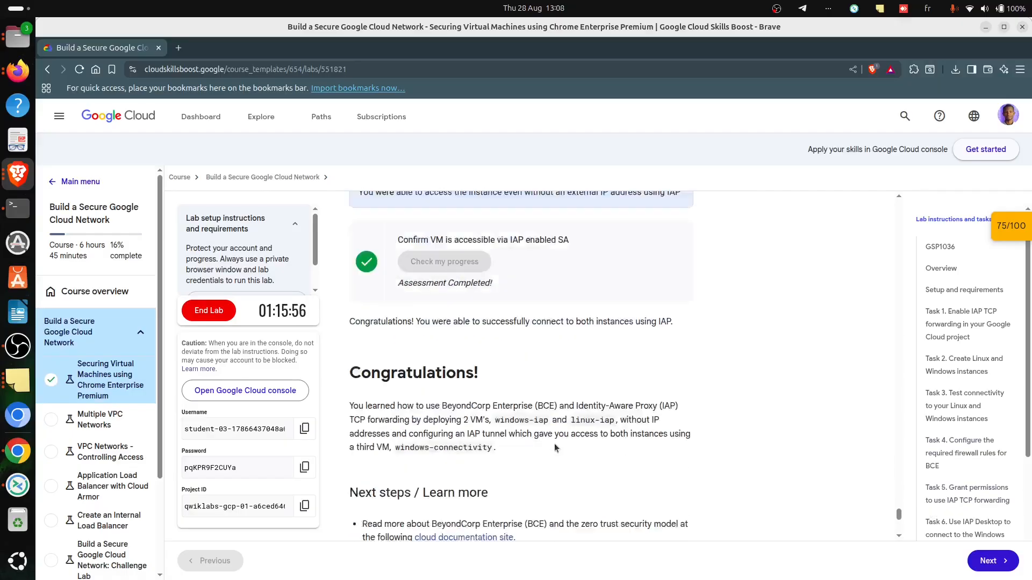
scroll(465, 447, down, 3)
scroll(483, 430, up, 10)
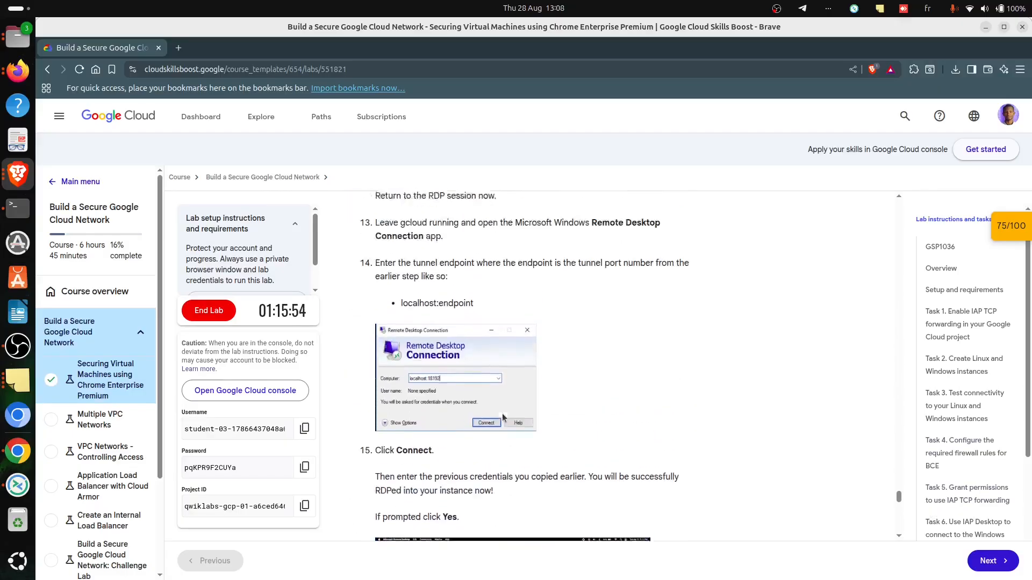
scroll(502, 413, up, 5)
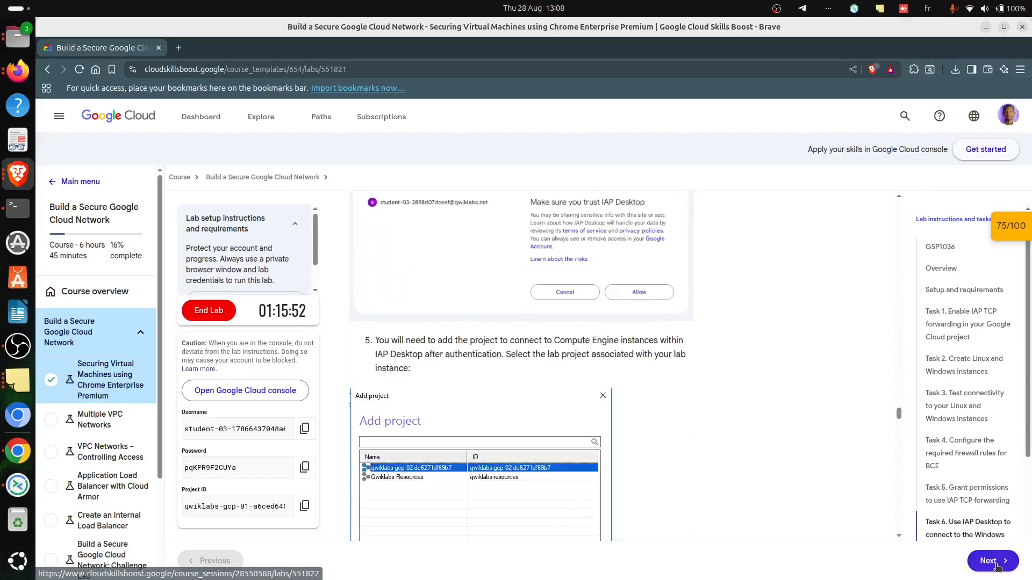
click(971, 567)
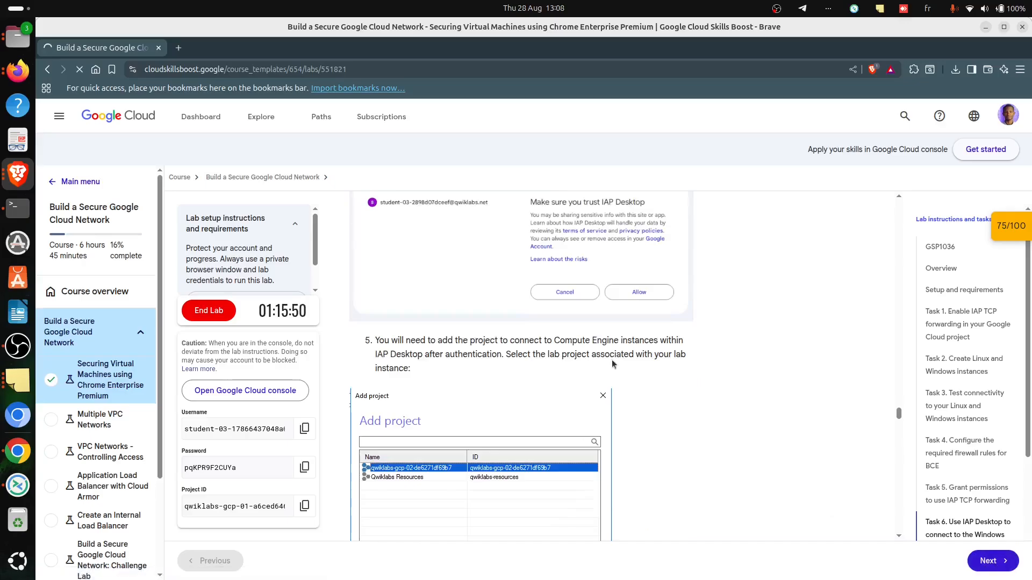